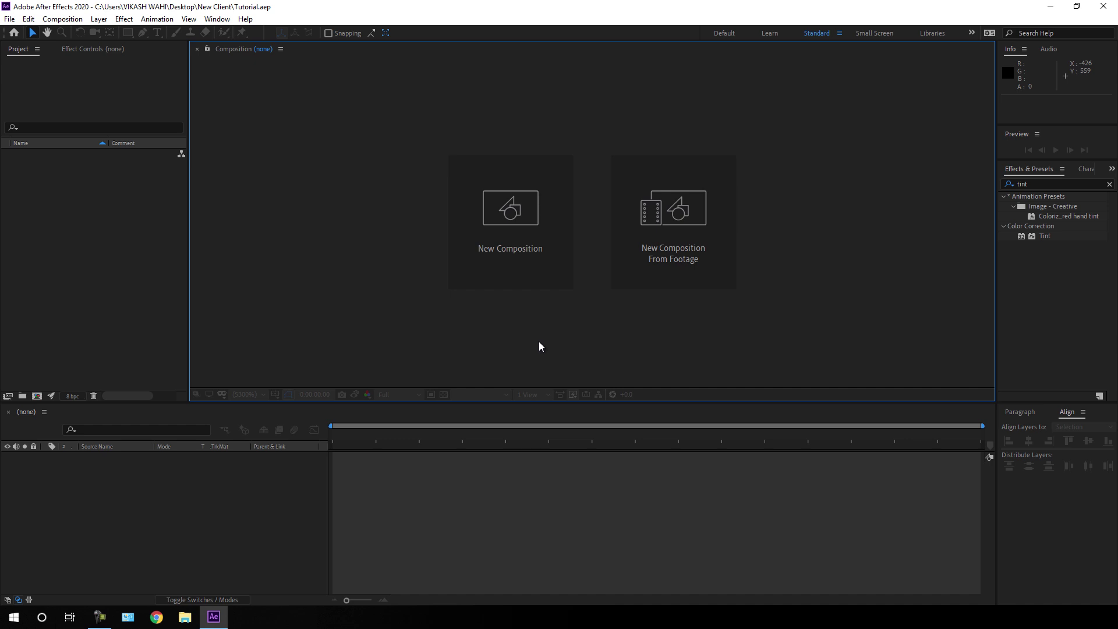
- Create a composition named Main at 1920 x 1080, 60 frames per second and 5 seconds long
left_click(63, 19)
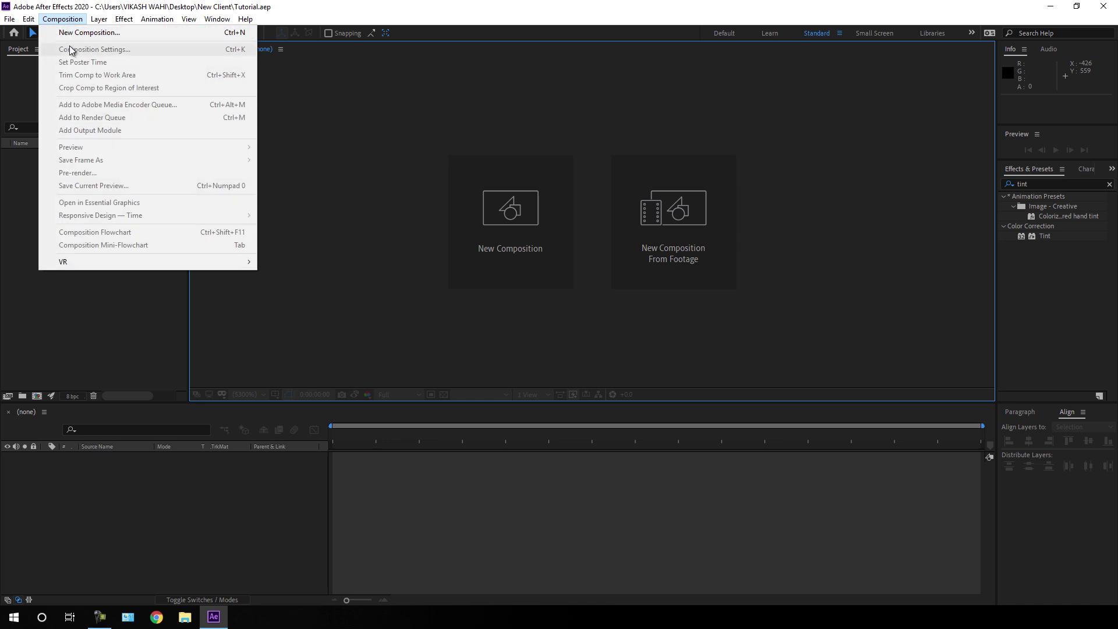
key("Escape")
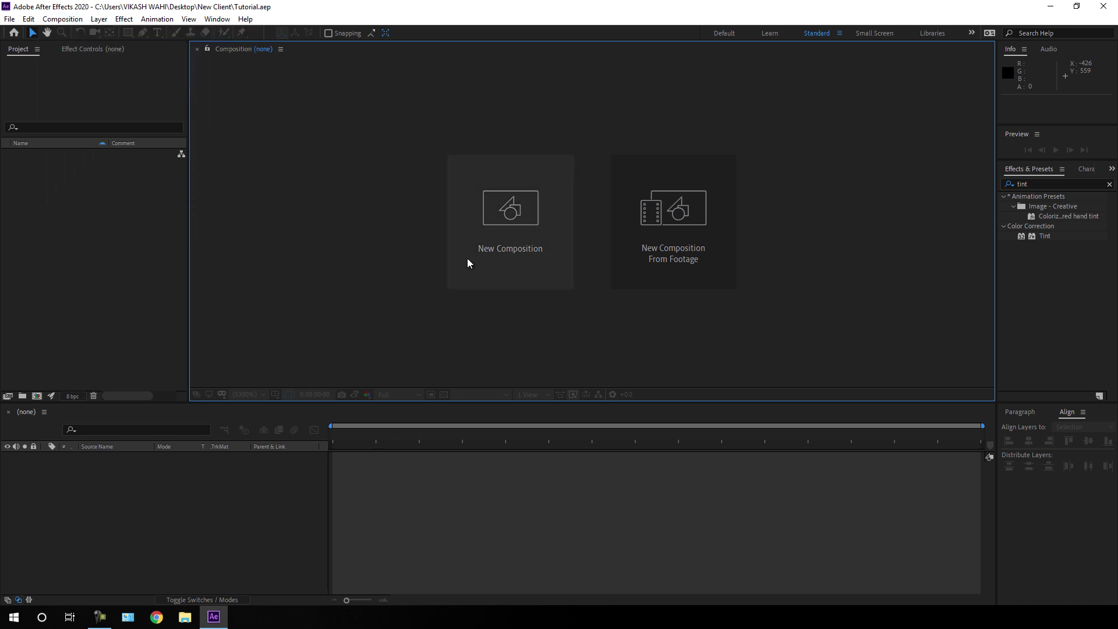
left_click(497, 267)
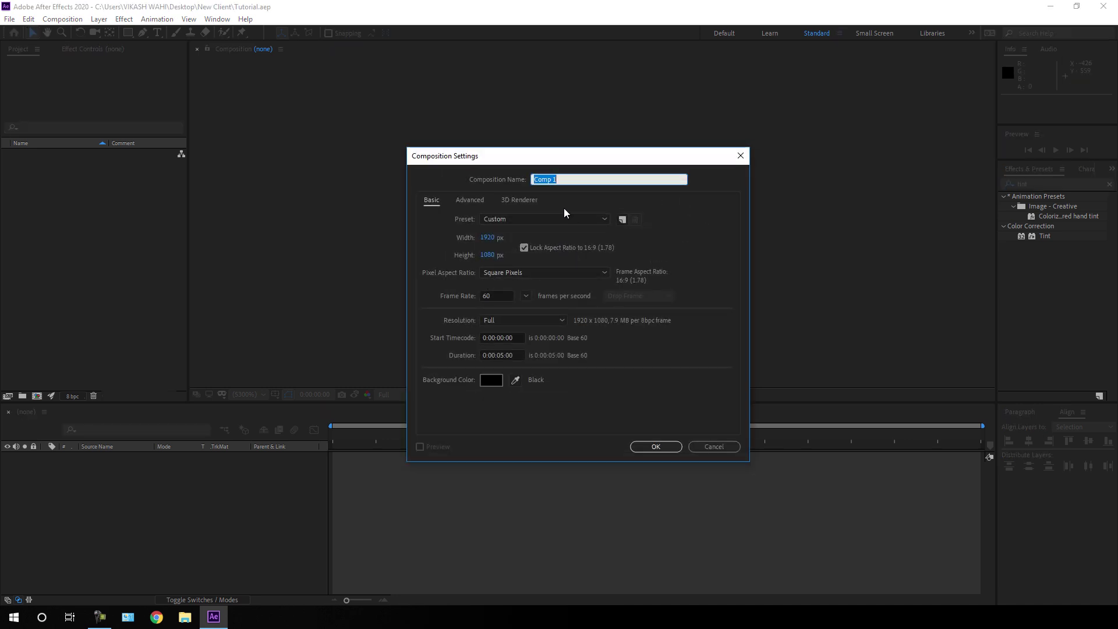
type("Main")
left_click(525, 298)
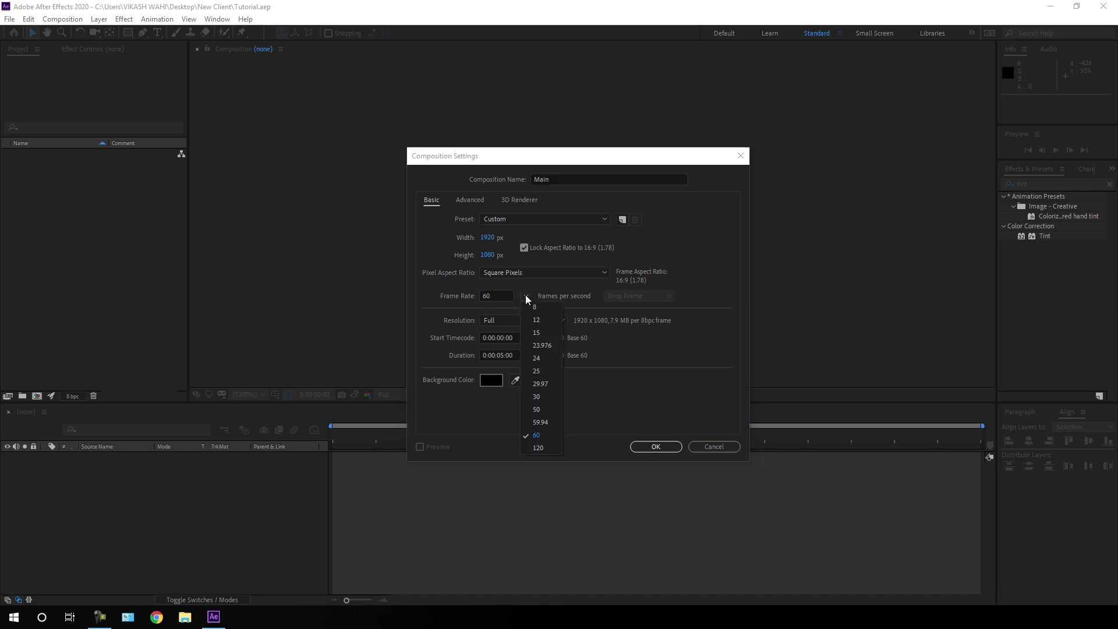
left_click(543, 436)
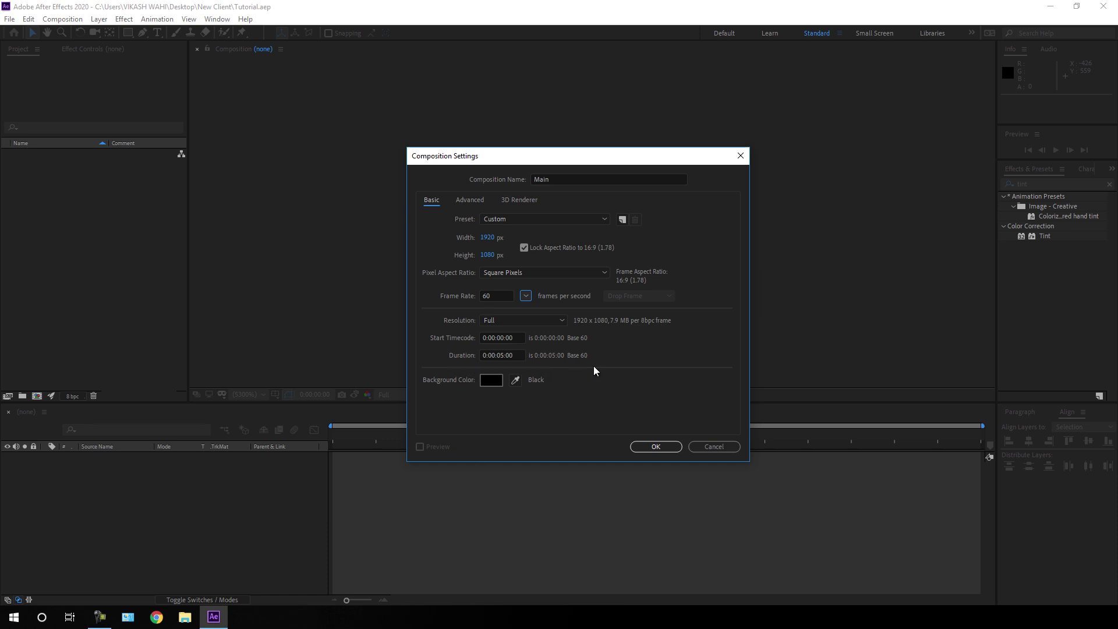
left_click(652, 446)
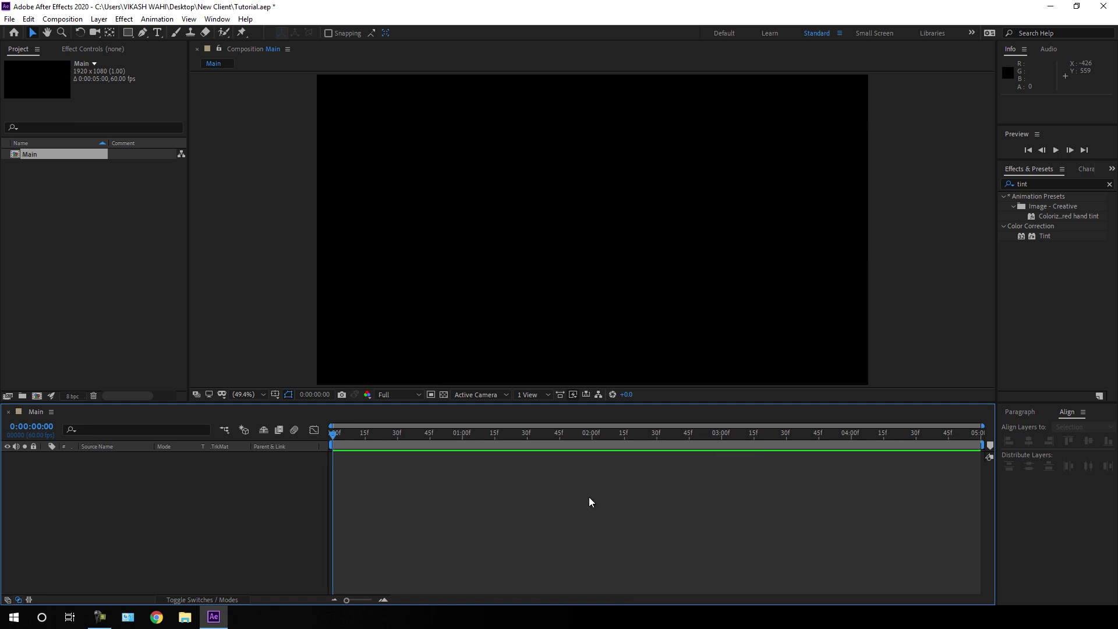
- Create a second composition named Media with the same 1920 x 1080, 60 fps, 5-second settings
left_click(62, 19)
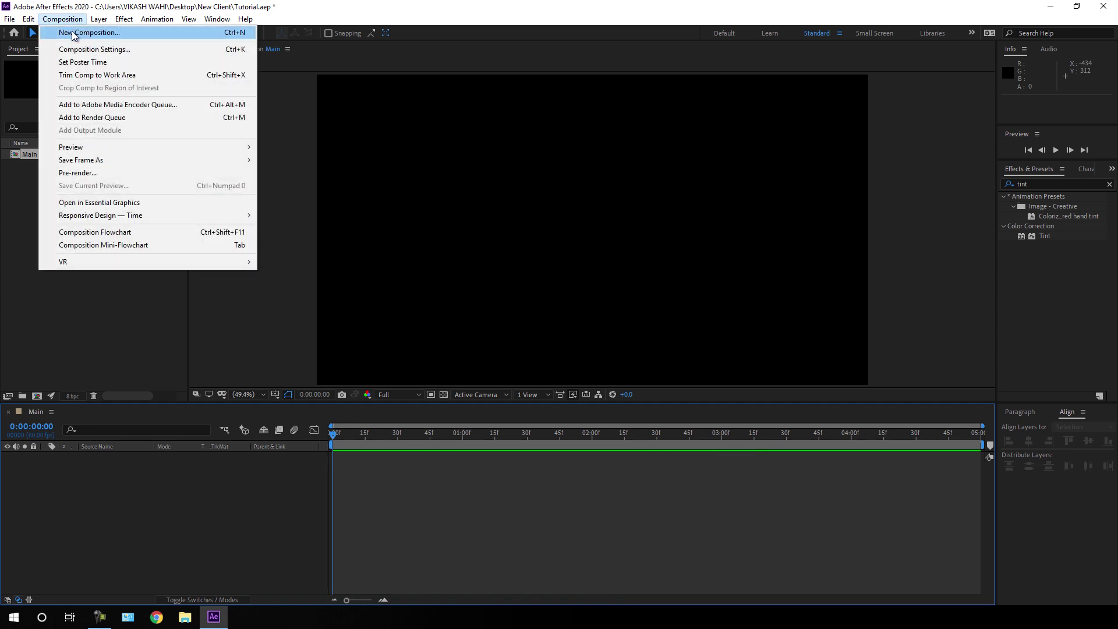
left_click(72, 32)
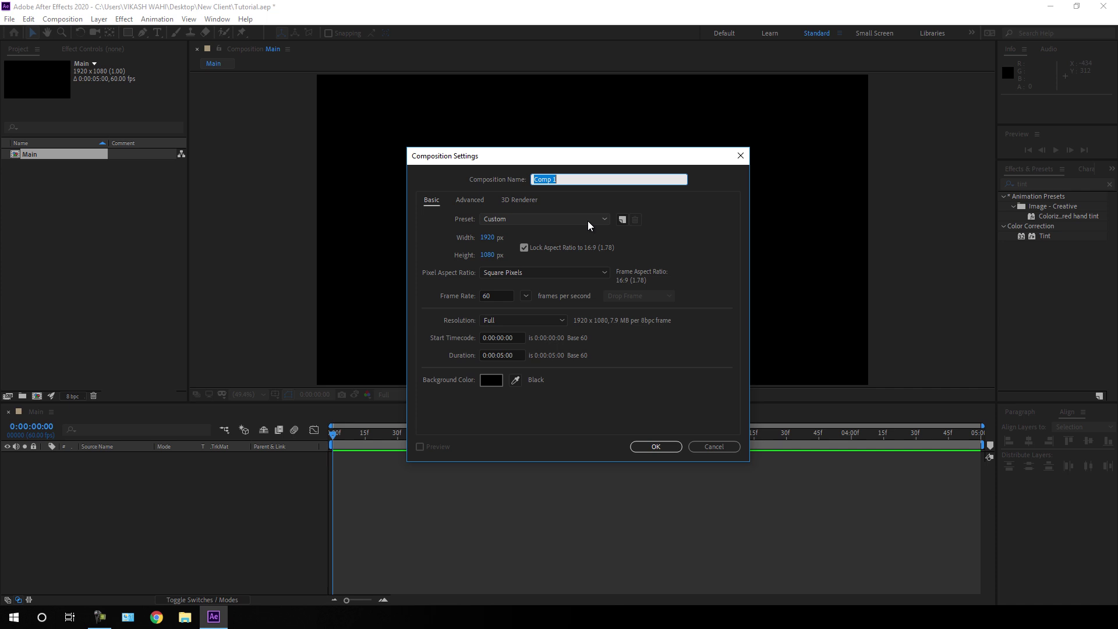
type("Media")
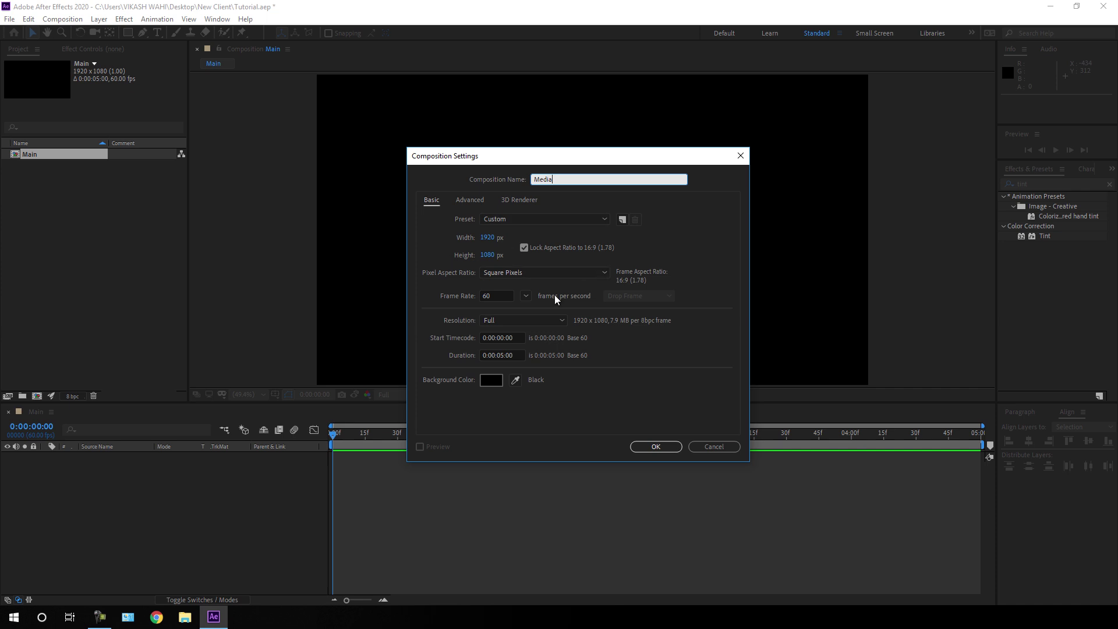
left_click(659, 448)
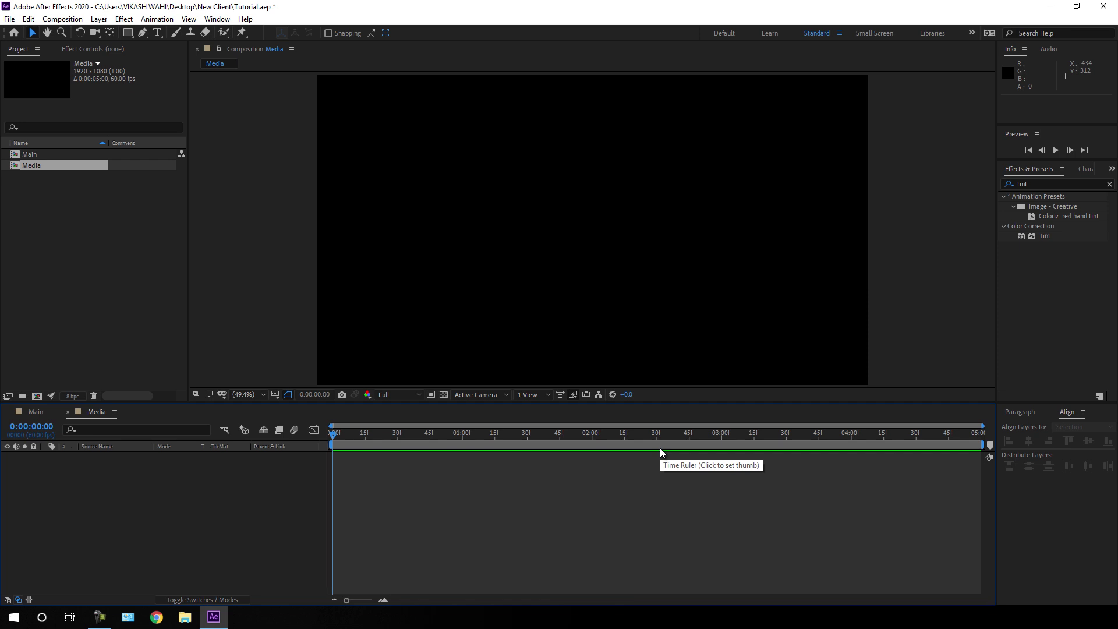
- Import the Unsplash portrait photo from the New Client folder into the project as footage
right_click(72, 222)
mouse_move(116, 281)
left_click(258, 282)
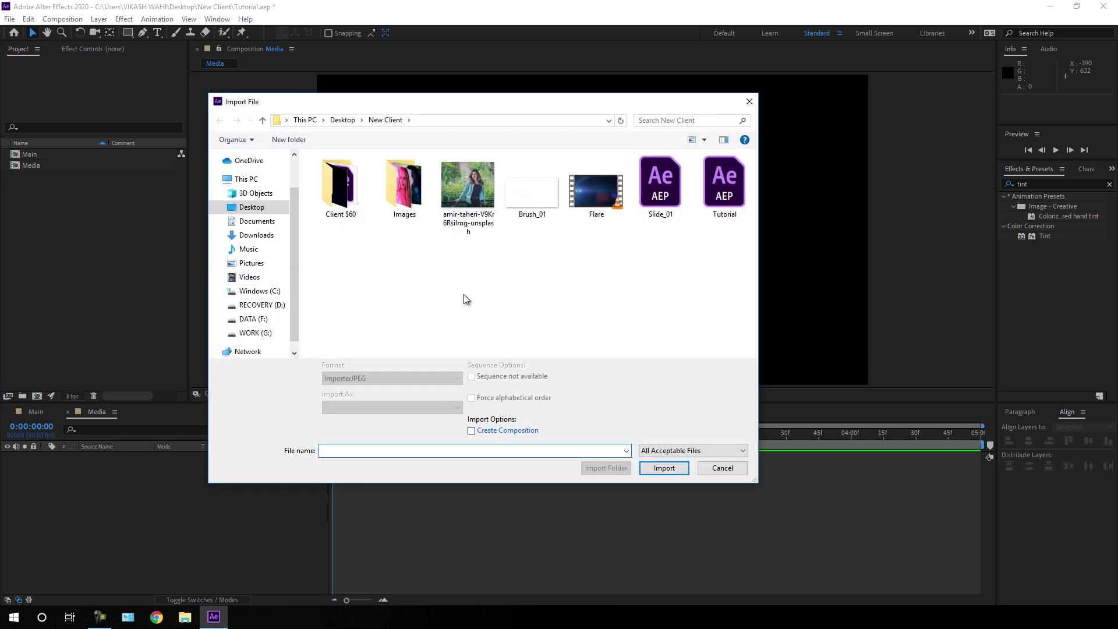
left_click(473, 192)
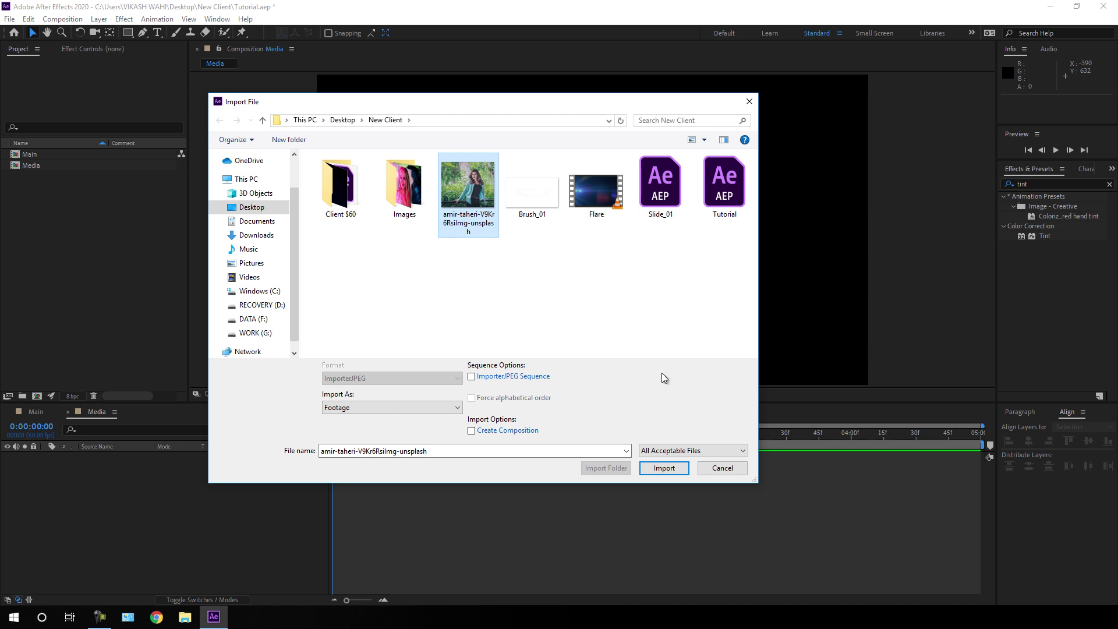
left_click(668, 470)
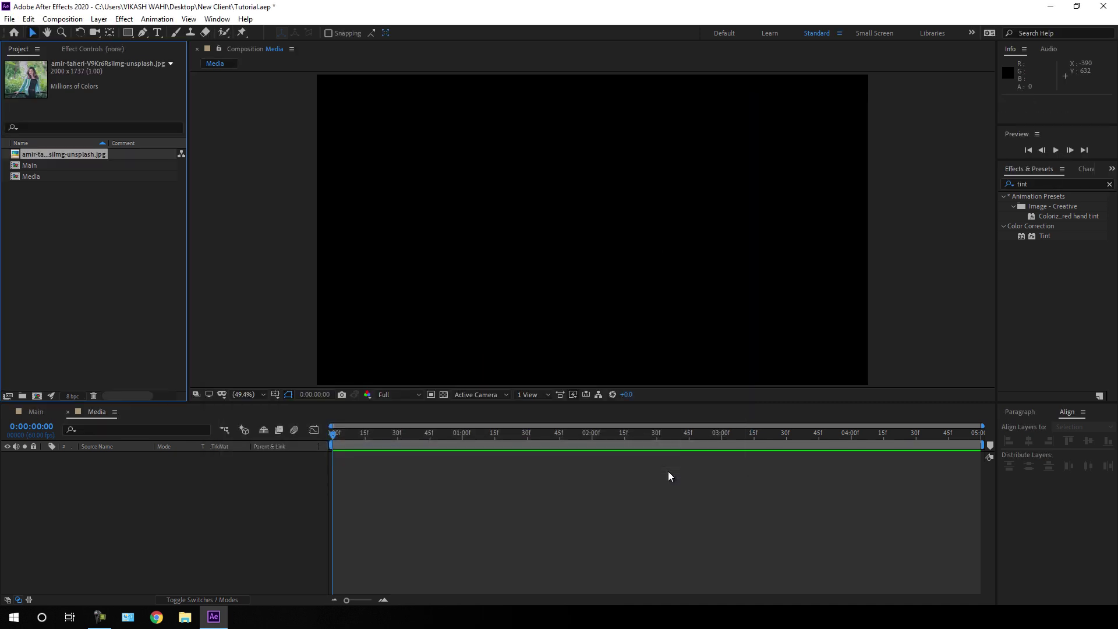
- Rename the imported photo in the project to Image
right_click(80, 153)
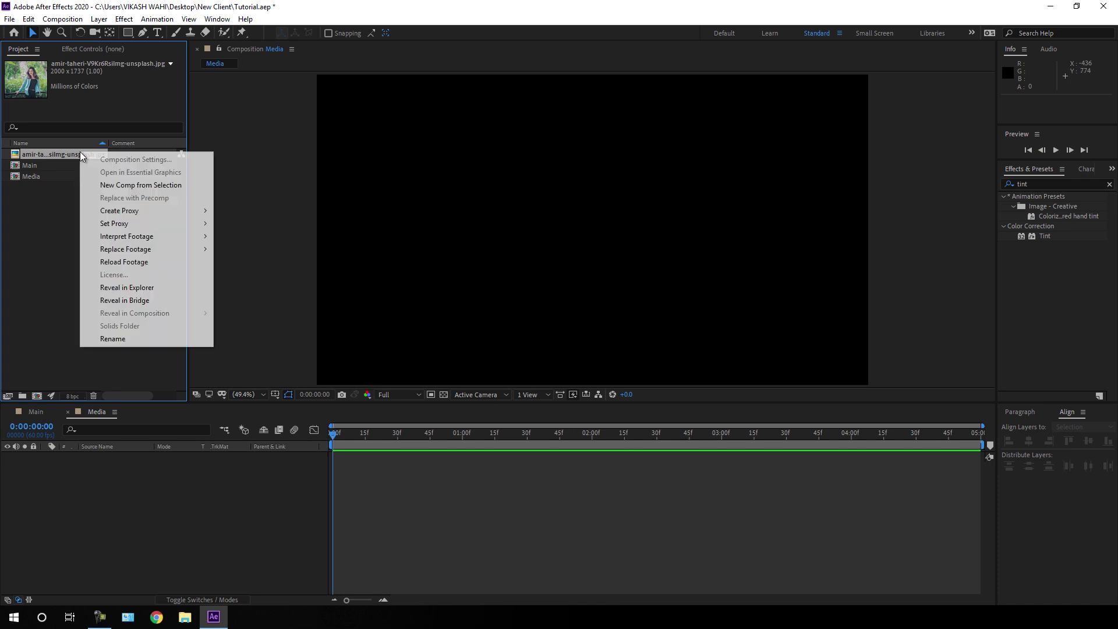
left_click(125, 338)
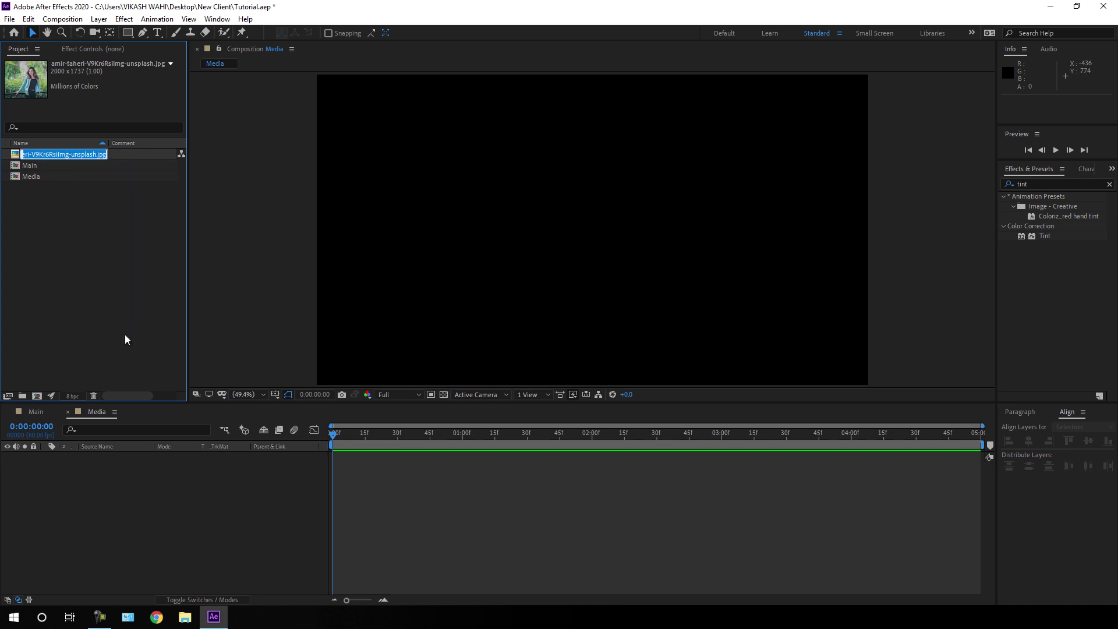
type("Image")
key("Return")
- Add Image as a layer in the Media composition and scale it up to about 118%
left_click_drag(46, 154, 106, 475)
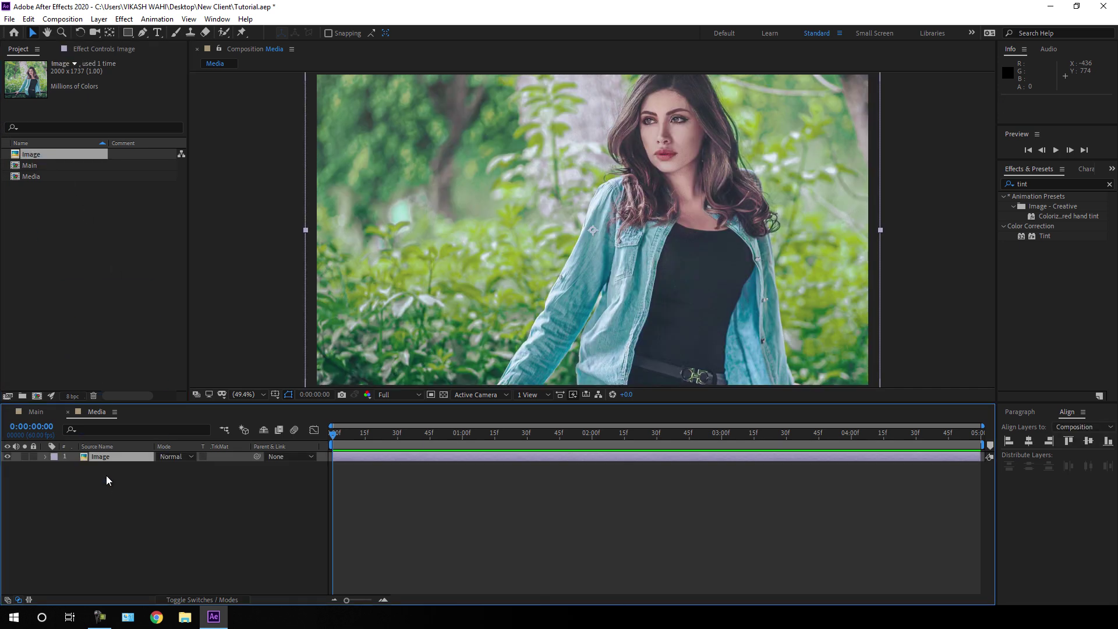
key("s")
left_click_drag(175, 466, 213, 466)
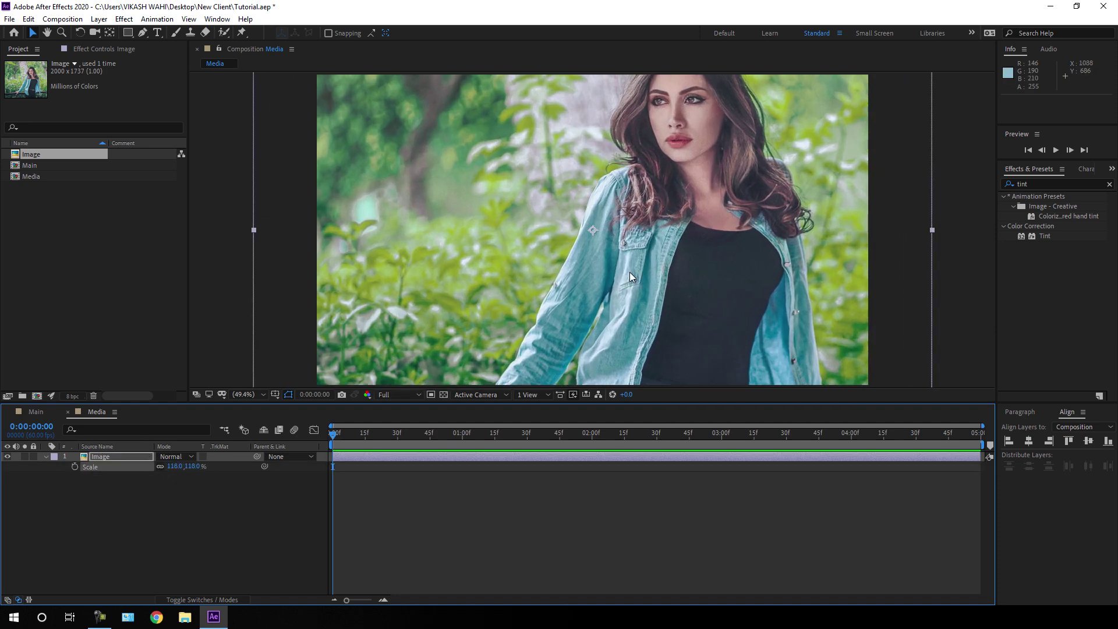
- Reposition the Image layer within the frame to about 858.7, 576.5, finishing with small nudges
left_click_drag(717, 249, 689, 259)
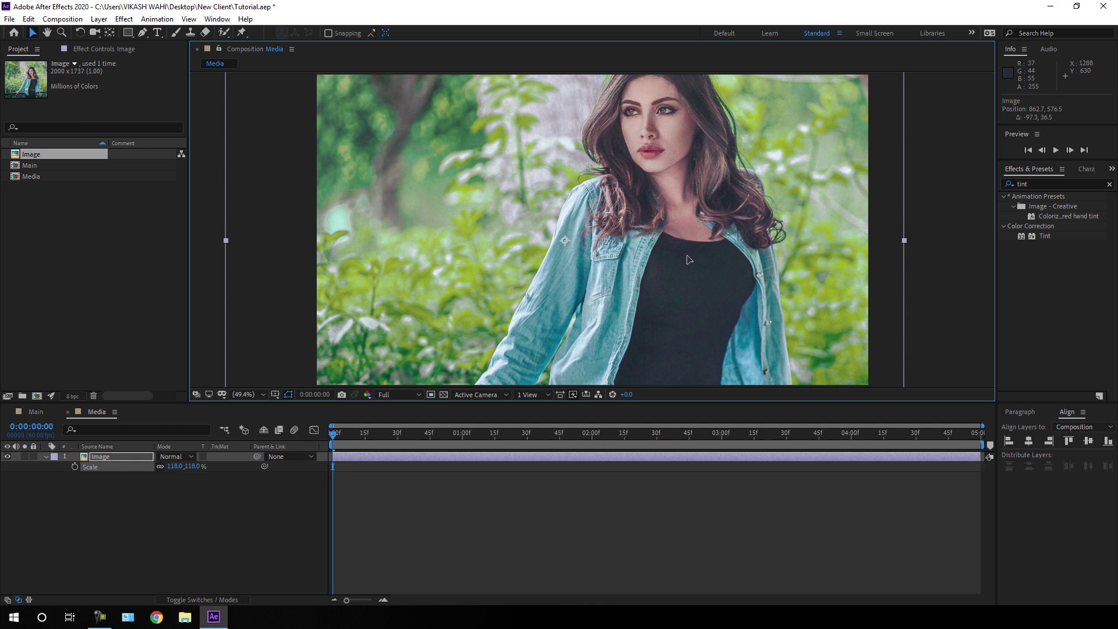
key("Left")
key("Left")
key("Left")
key("Left")
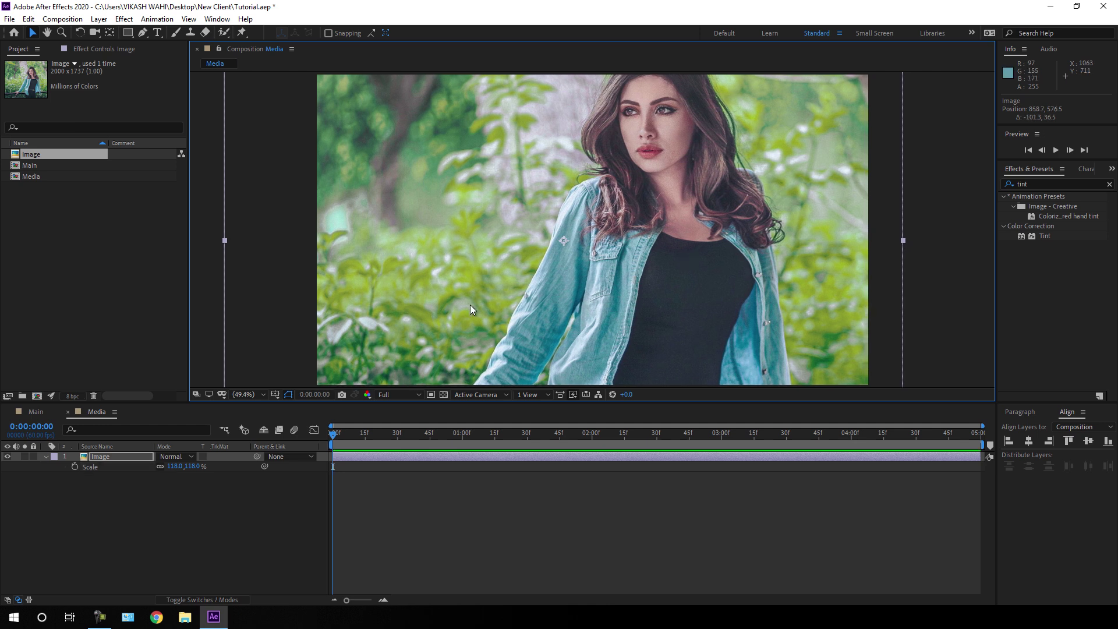
- Add the Media composition as a layer in Main and rename that layer Media 01
left_click(33, 413)
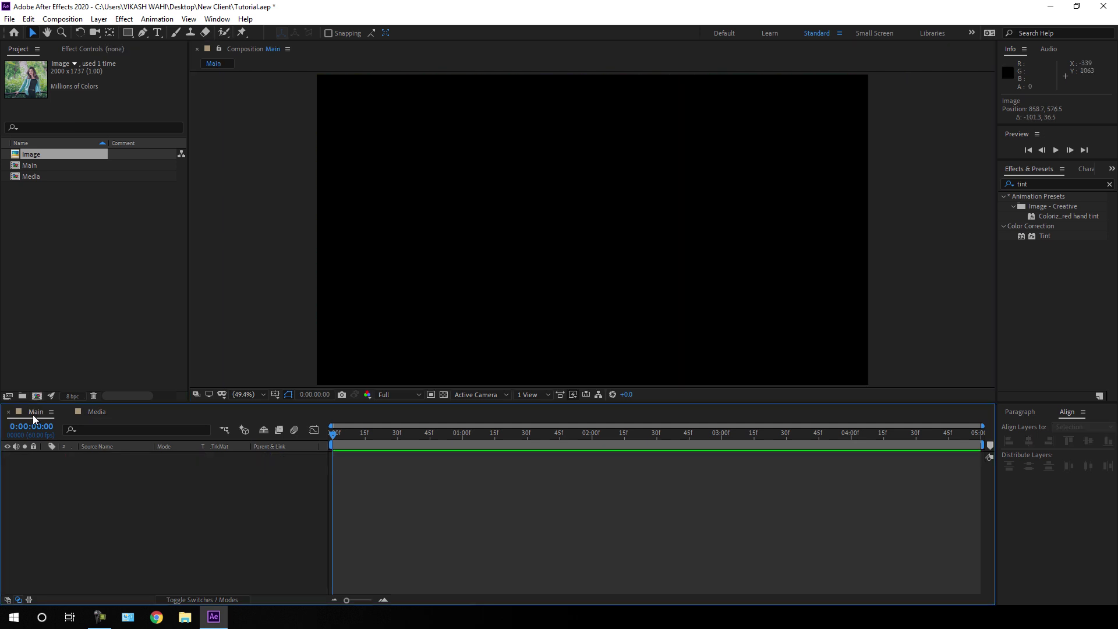
left_click_drag(34, 176, 99, 476)
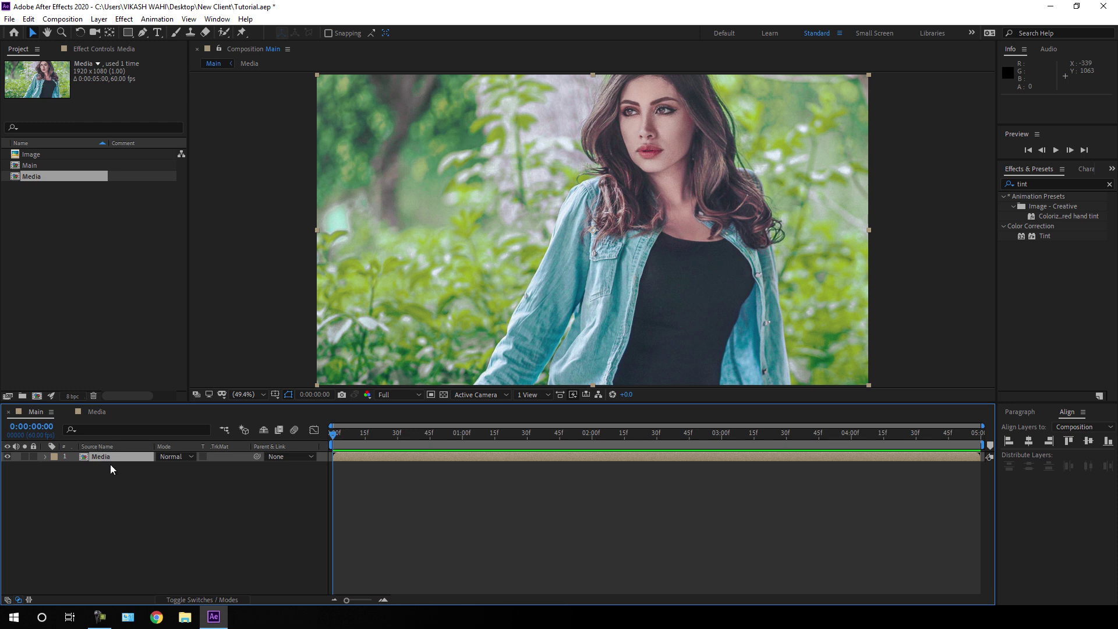
right_click(112, 459)
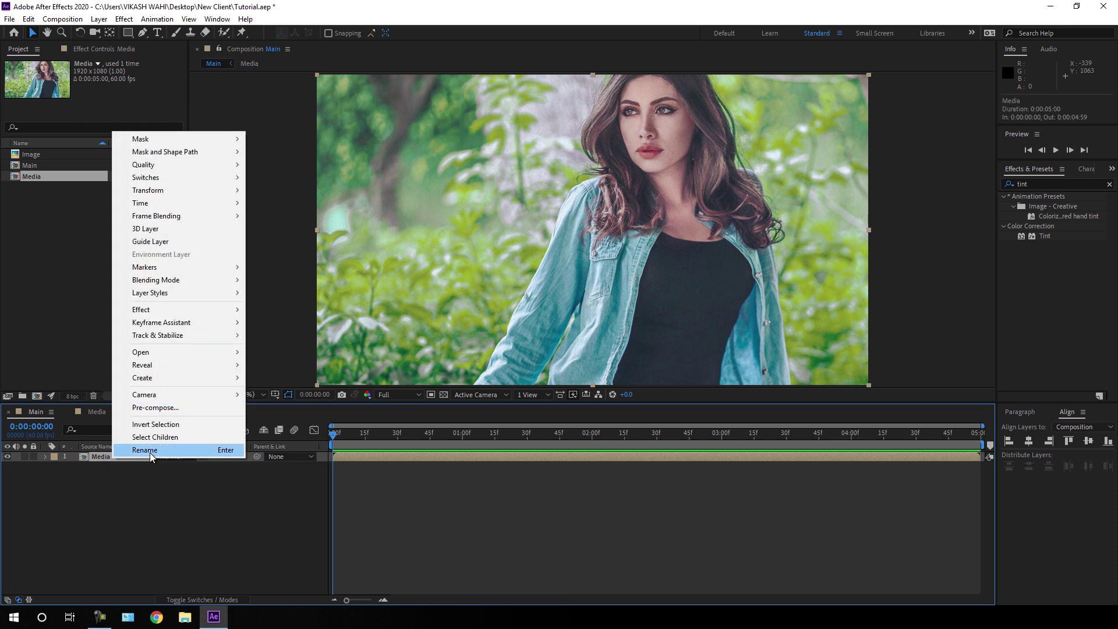
left_click(149, 451)
left_click(127, 455)
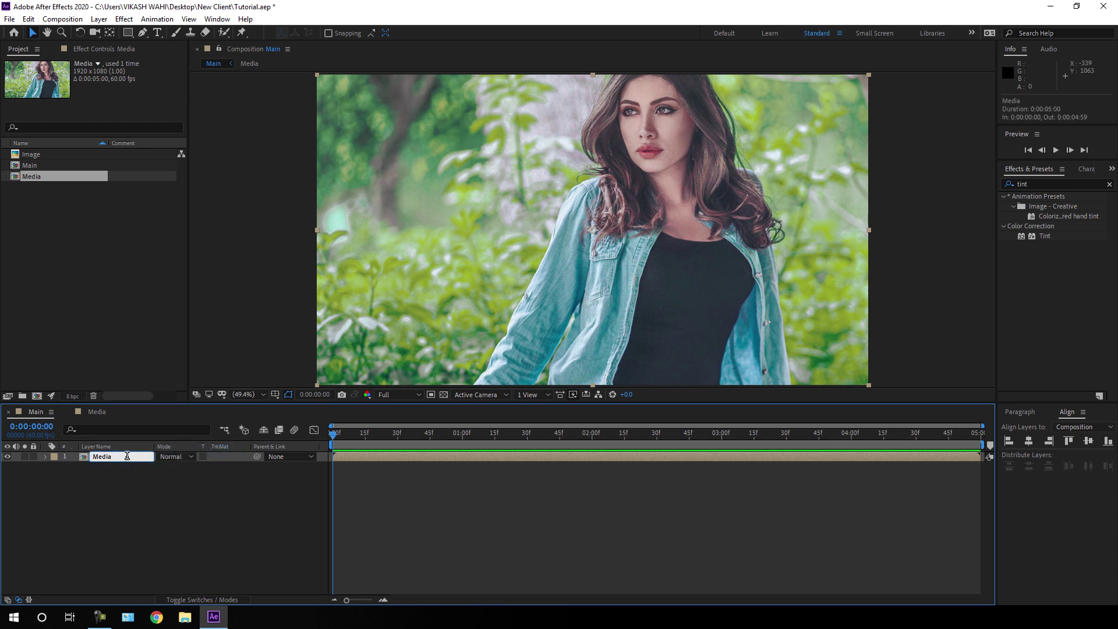
type("01")
key("Return")
- Add a 100% Scale keyframe to the Media 01 layer at the last frame, 0:00:04:59
left_click_drag(634, 434, 1025, 447)
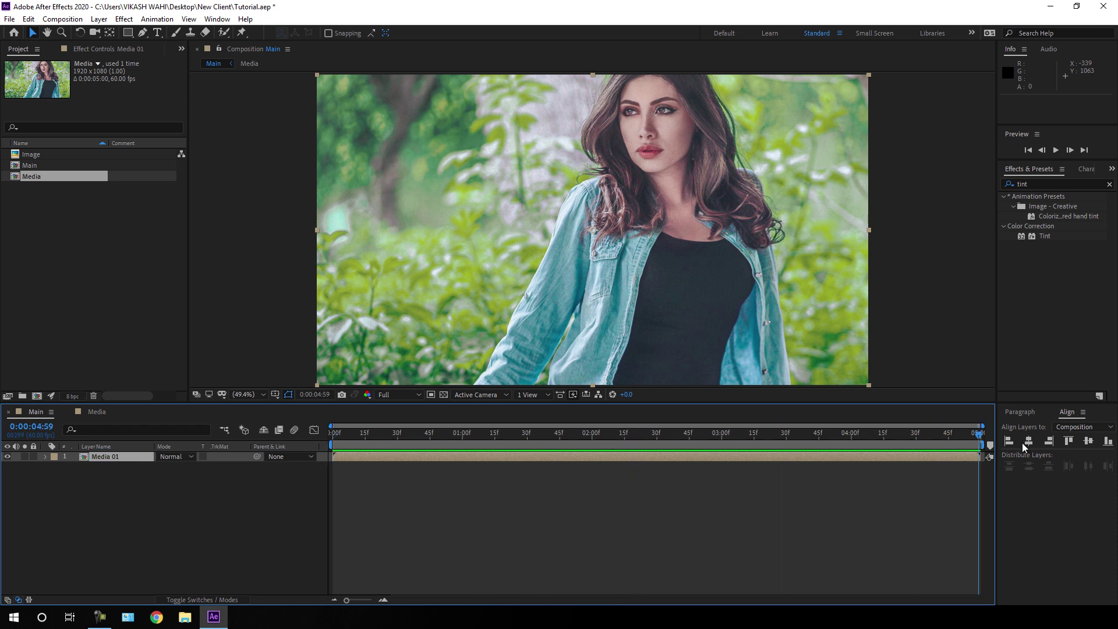
key("s")
left_click(74, 467)
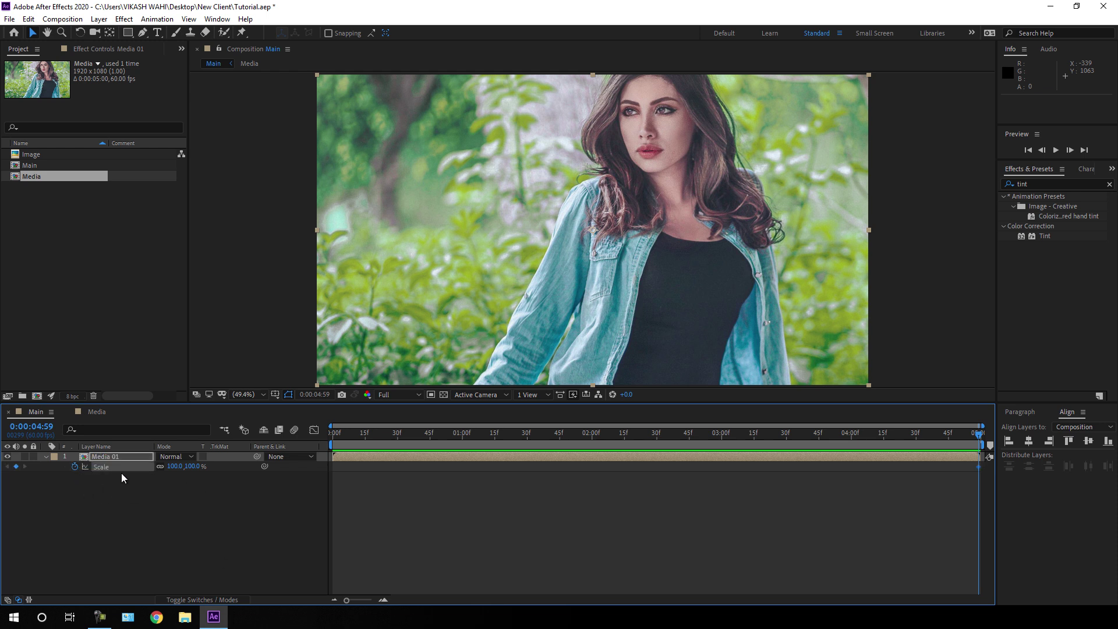
- Set the Media 01 layer's Scale to 120% at 0:00:00:00 and scrub through the resulting zoom-out animation
left_click_drag(579, 435, 331, 453)
left_click_drag(191, 466, 202, 469)
left_click(193, 466)
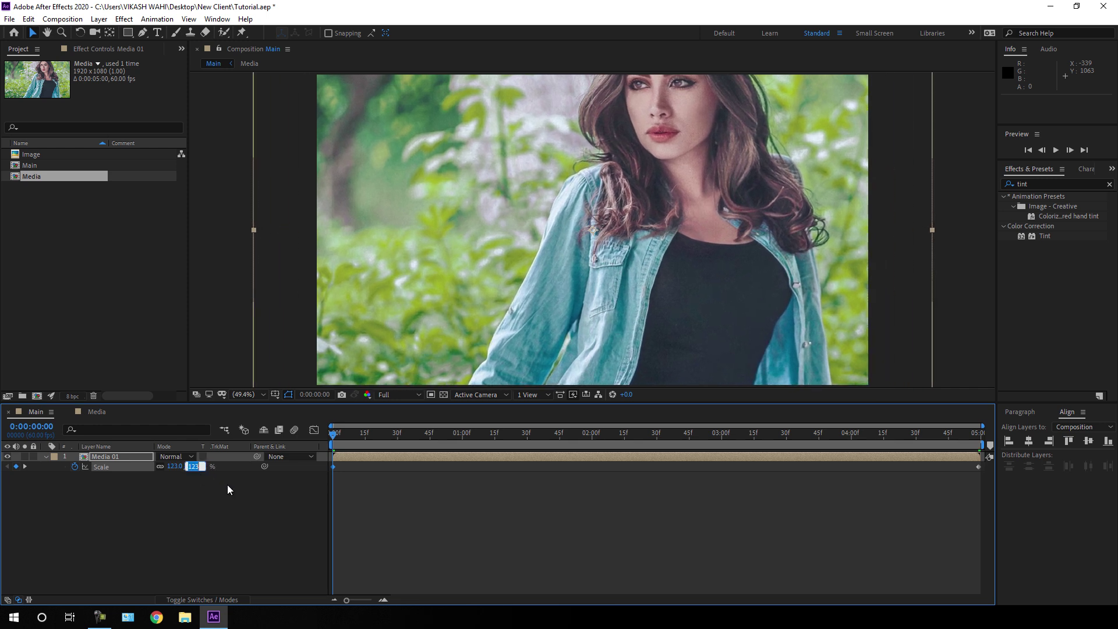
type("120")
key("Return")
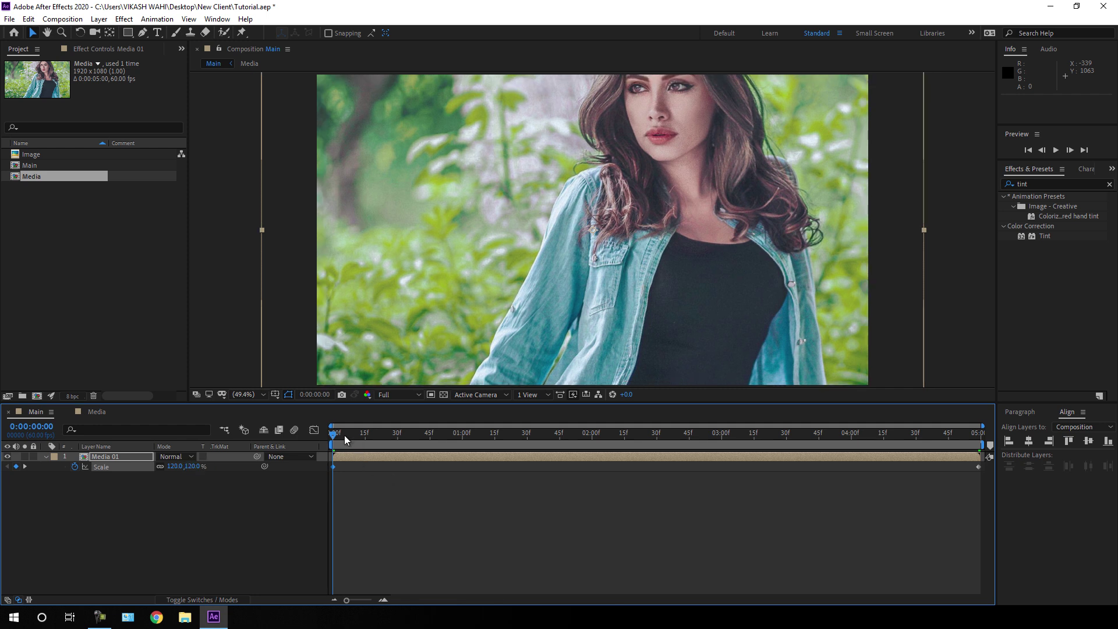
left_click_drag(347, 438, 753, 442)
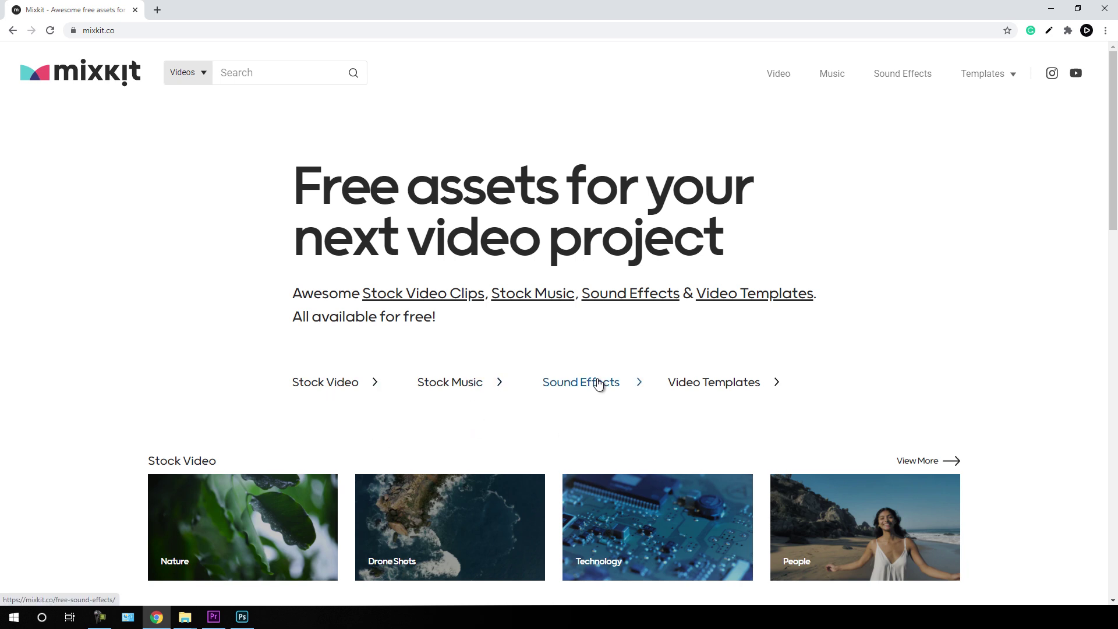
- Switch to the Mixkit site in Chrome, look at the video template categories, and return to the homepage
left_click(728, 384)
mouse_move(990, 80)
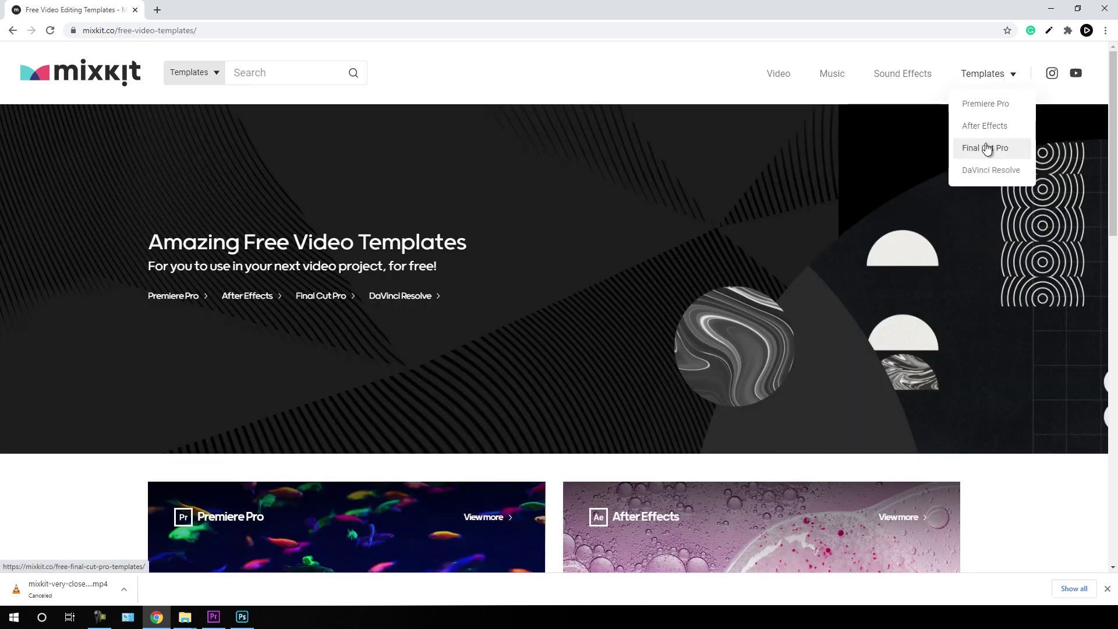
key("alt+Left")
scroll(1115, 291, "down", 5)
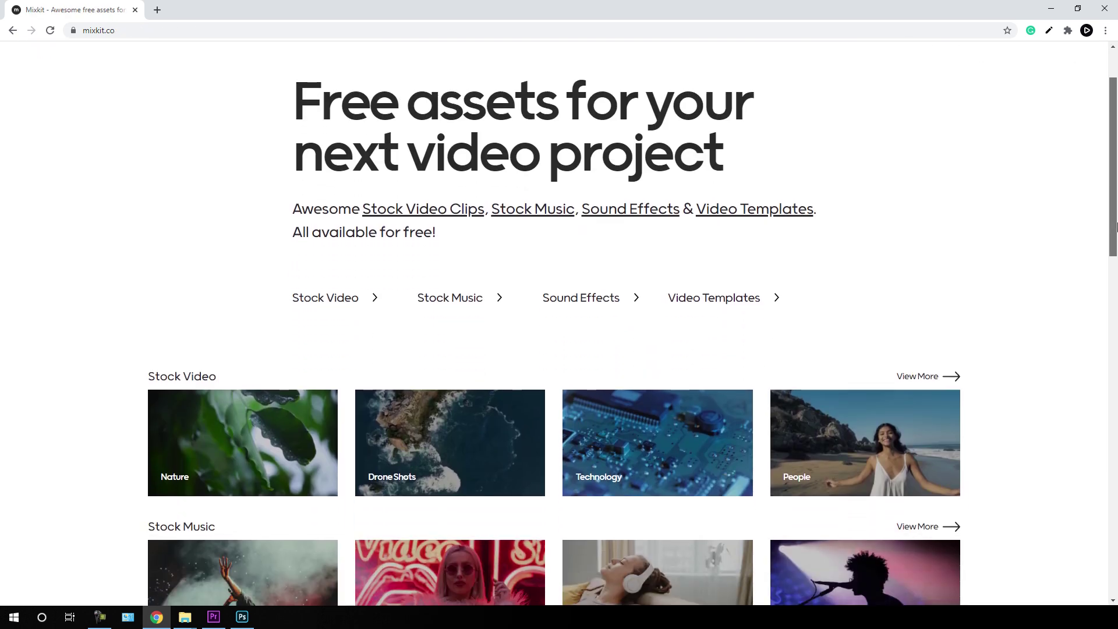
- Open the Watering a flower pot clip among Mixkit's free stock videos and download it
scroll(1115, 291, "down", 3)
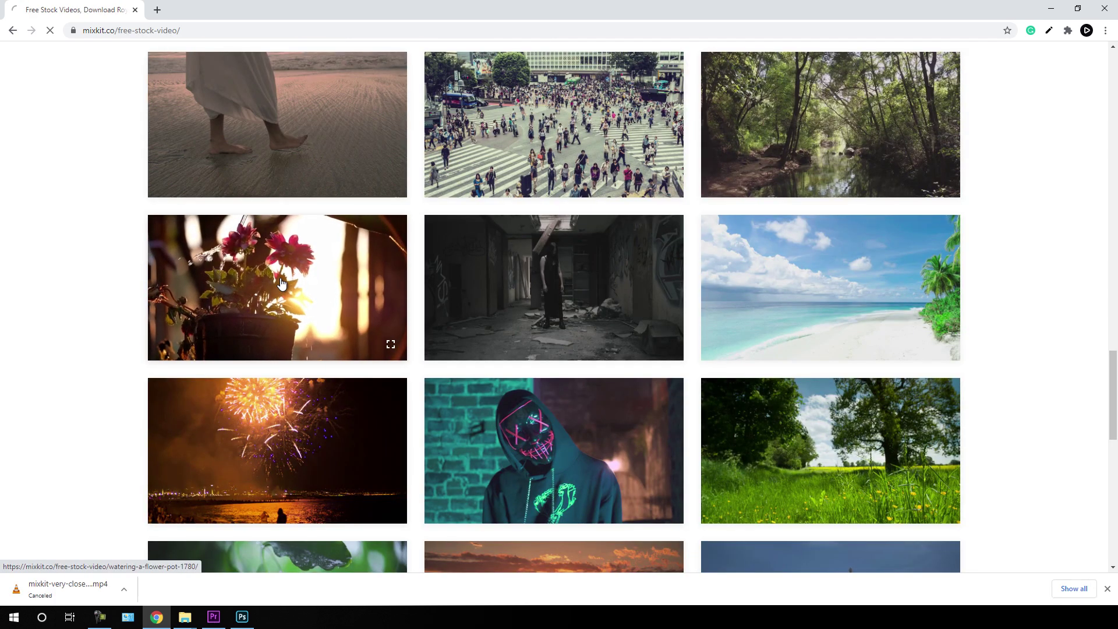
left_click(281, 283)
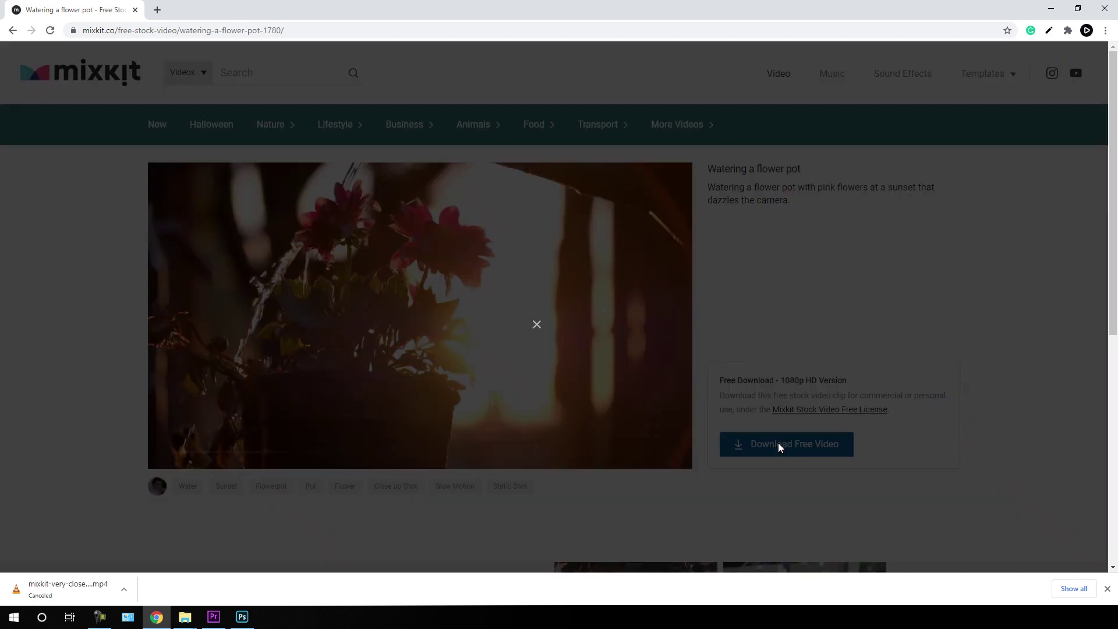
left_click(780, 447)
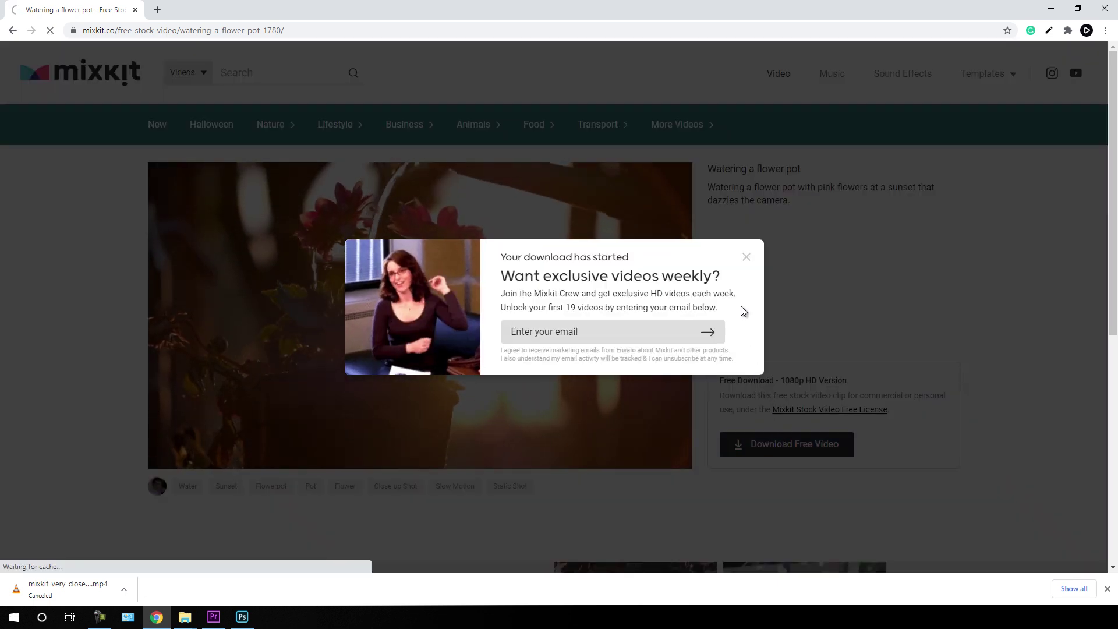
- Open Mixkit's free stock music page and browse the available tracks
left_click(834, 85)
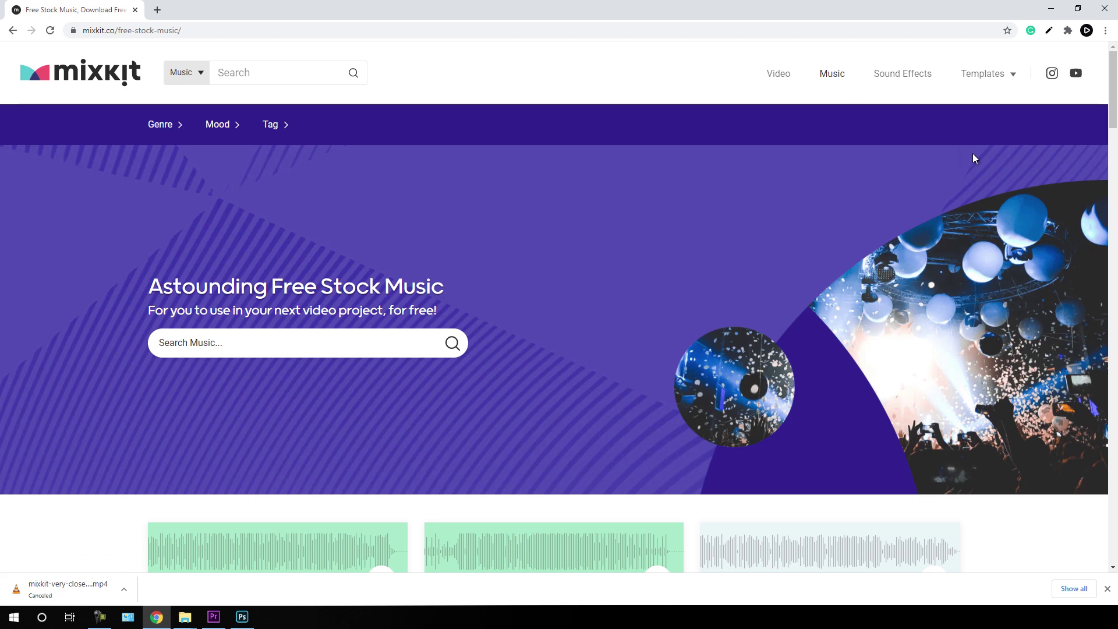
scroll(1109, 131, "down", 4)
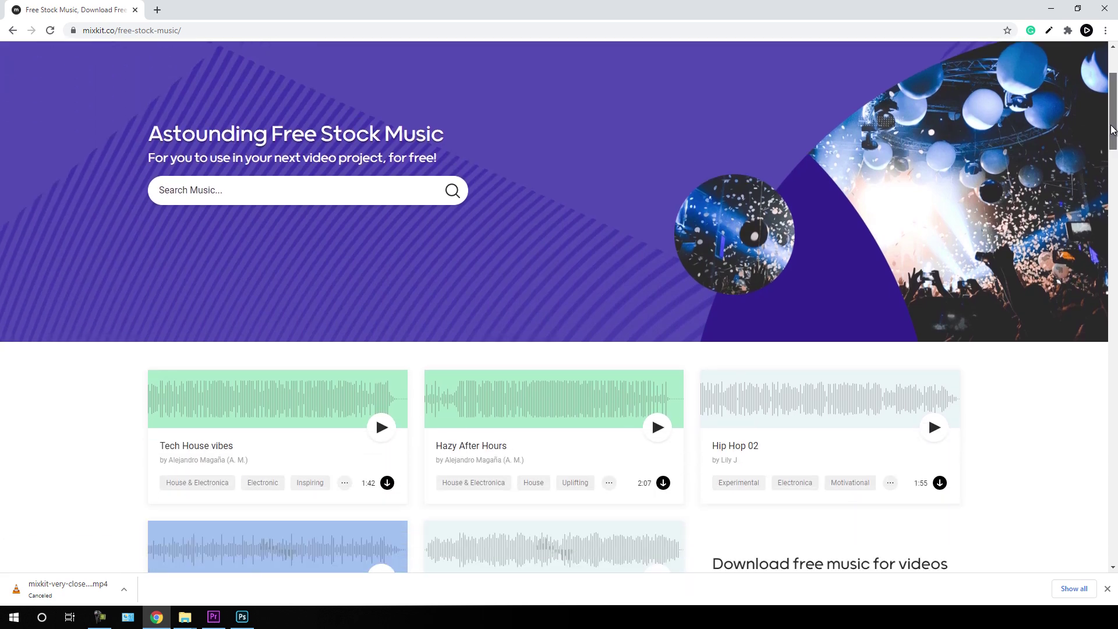
- Browse Mixkit's homepage, free video templates page and free stock music page to review the available assets
scroll(1110, 140, "down", 3)
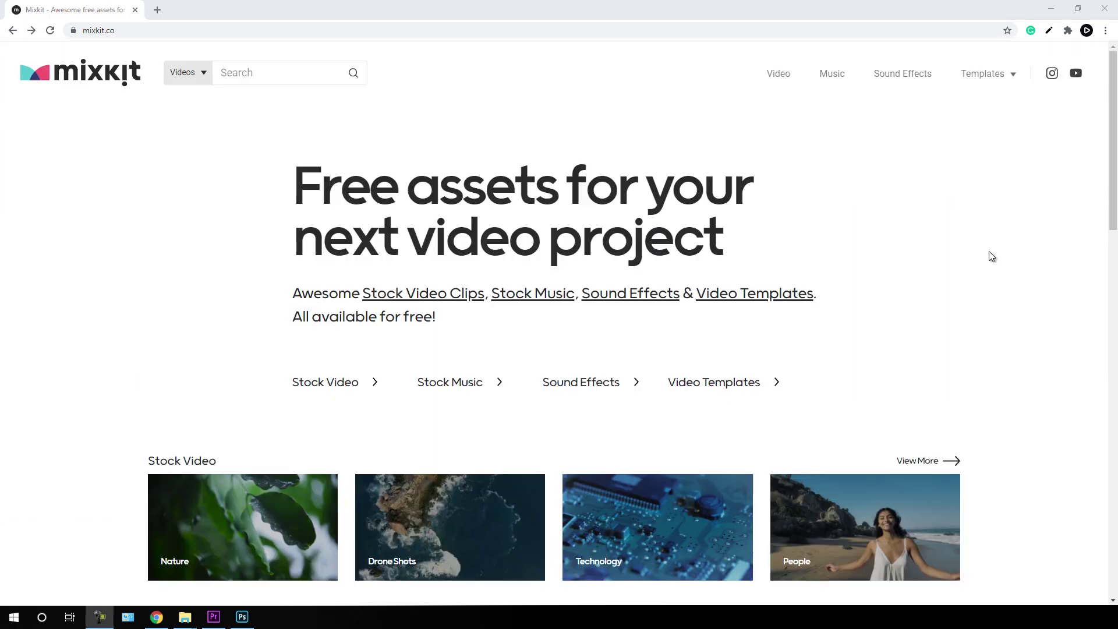
scroll(991, 256, "down", 6)
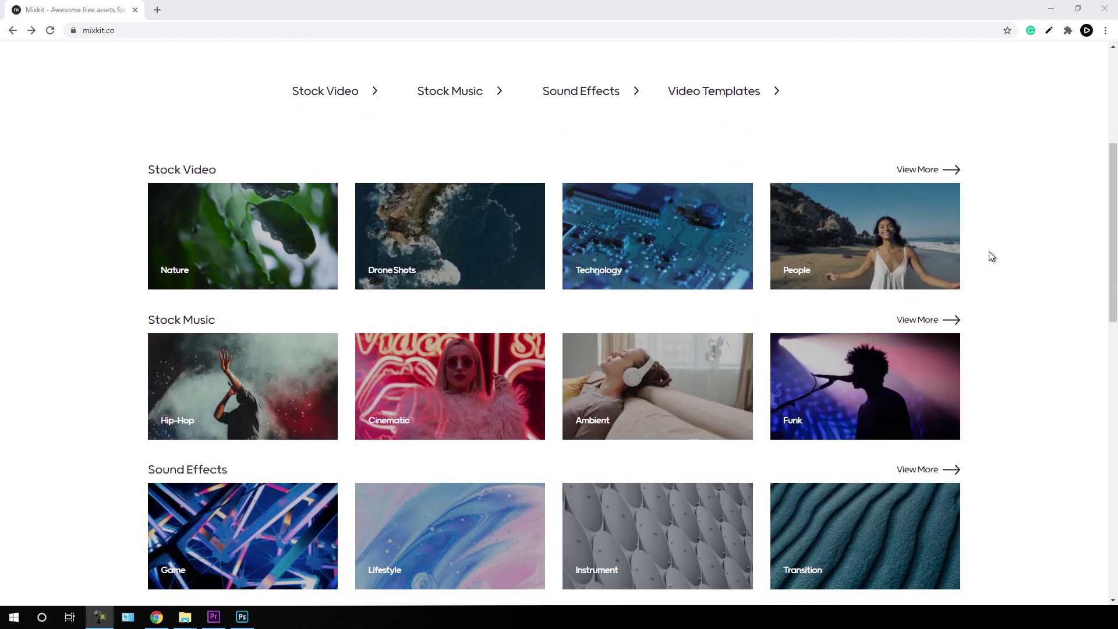
scroll(992, 256, "down", 1)
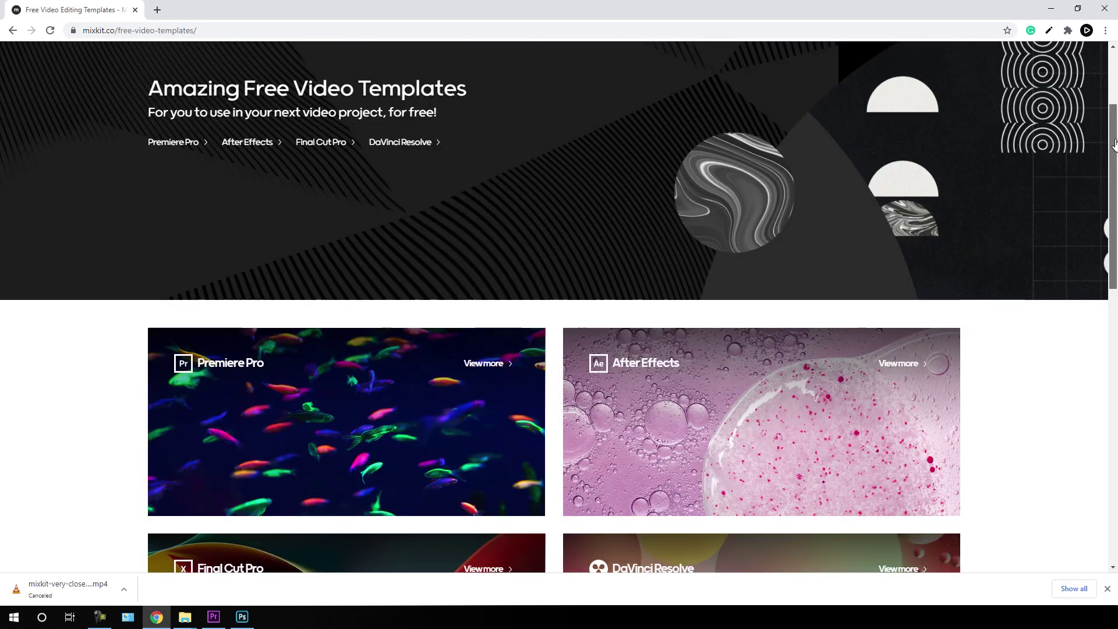
scroll(559, 291, "up", 1)
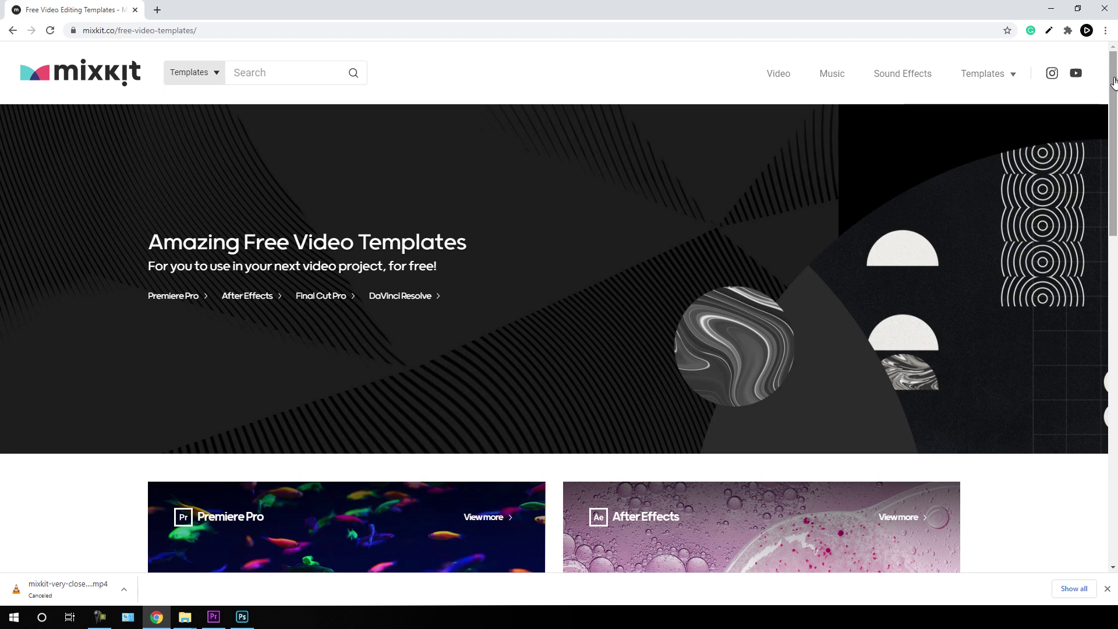
left_click(832, 72)
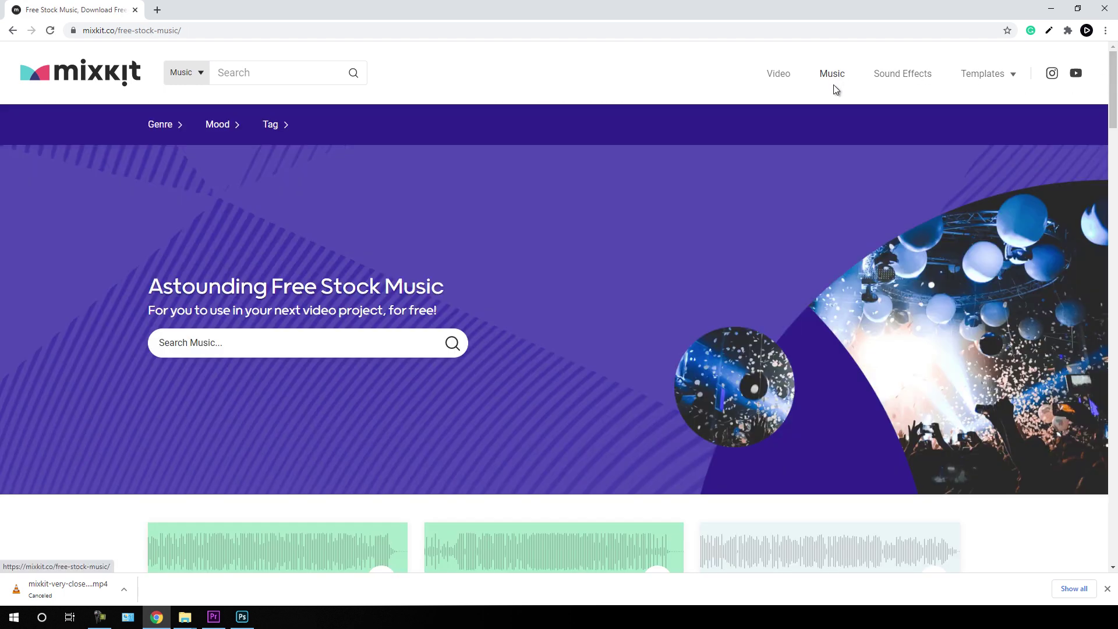
scroll(1109, 131, "down", 4)
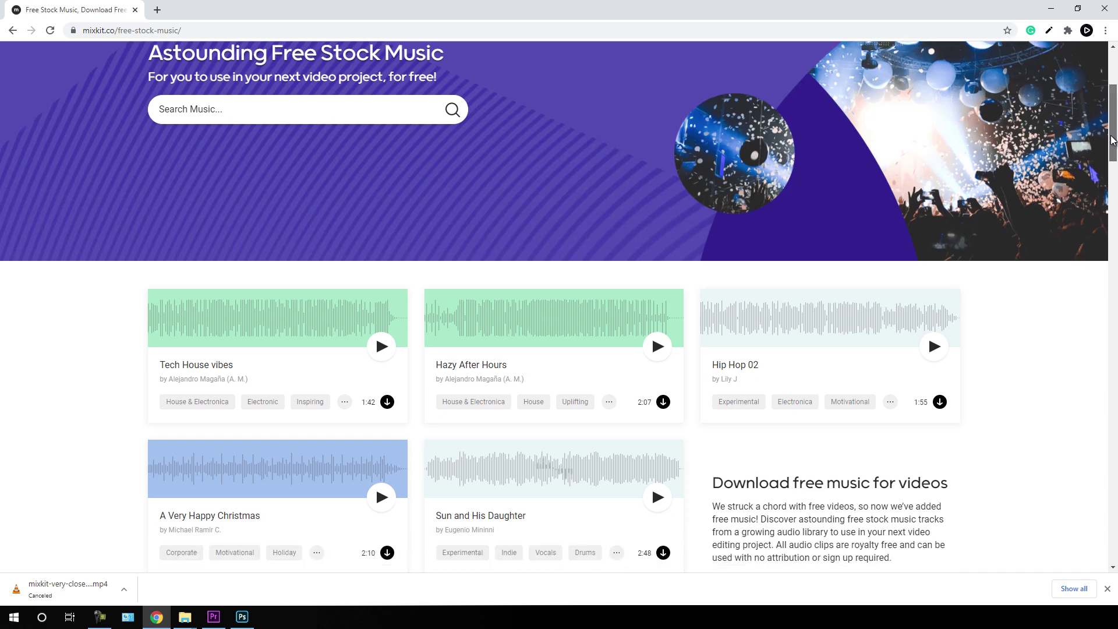
left_click_drag(1111, 140, 1113, 196)
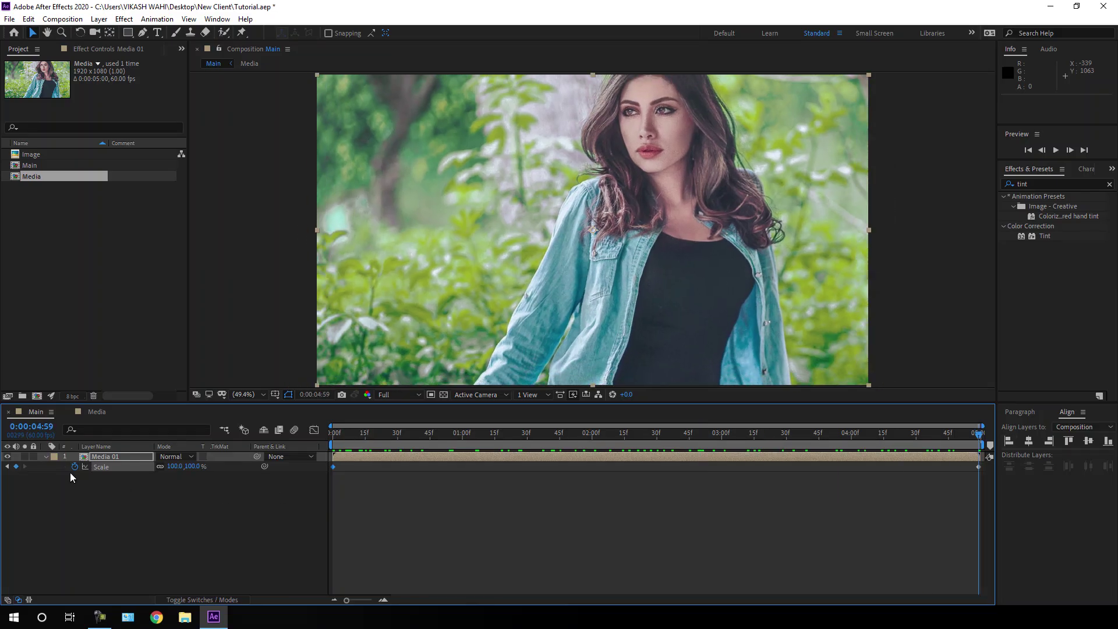
- Switch back to After Effects, collapse the Media 01 layer's properties and duplicate the layer
left_click(46, 457)
left_click(109, 459)
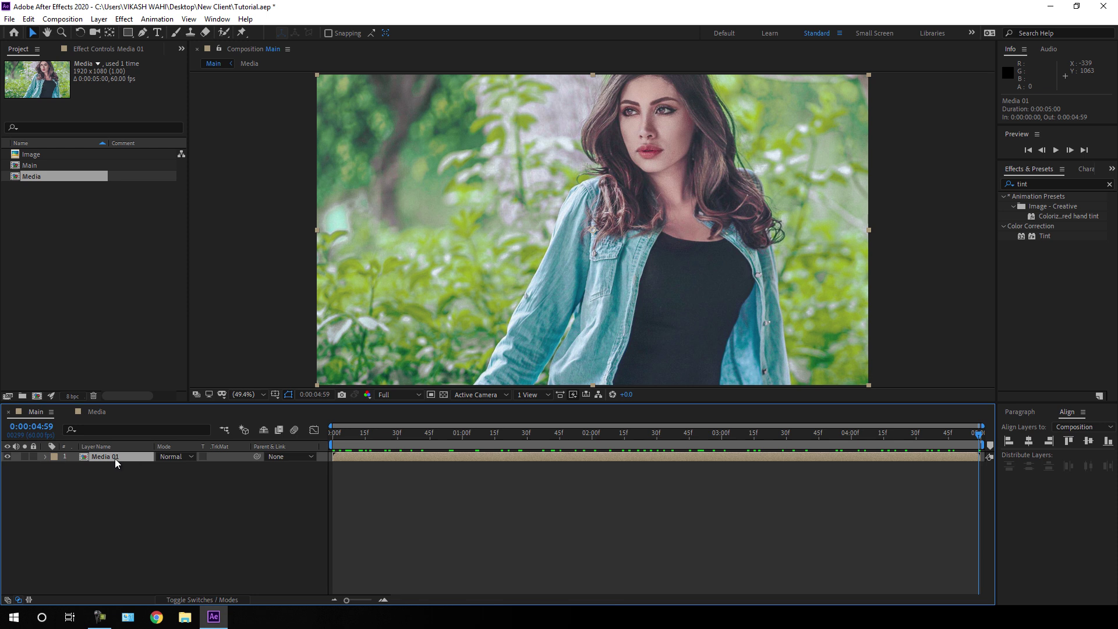
key("ctrl+d")
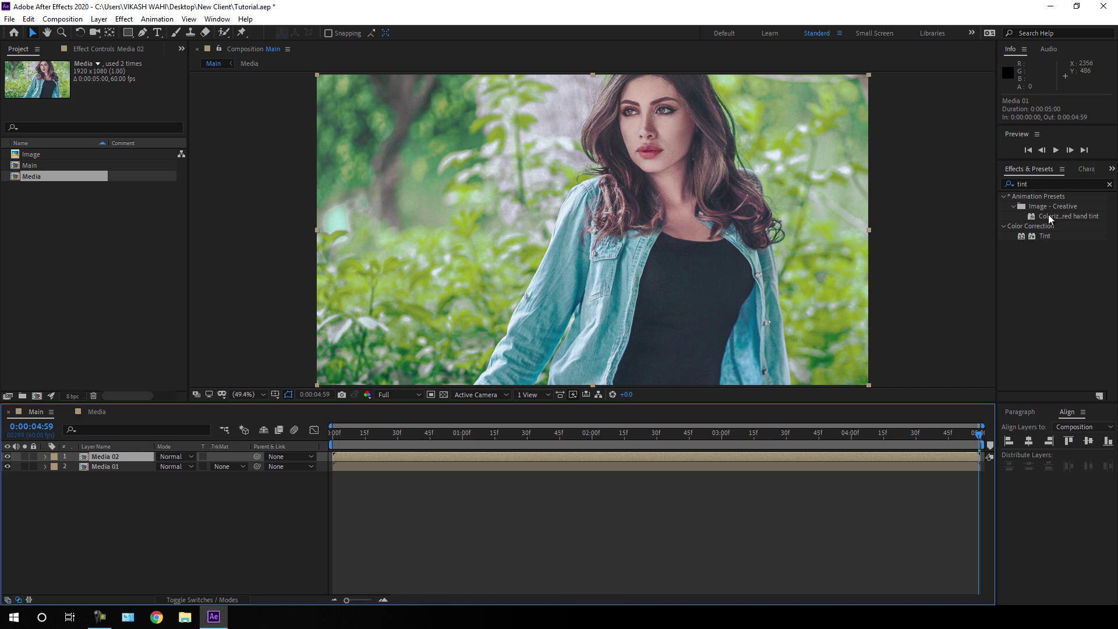
- Apply the Tint effect to the Media 02 layer
left_click(217, 18)
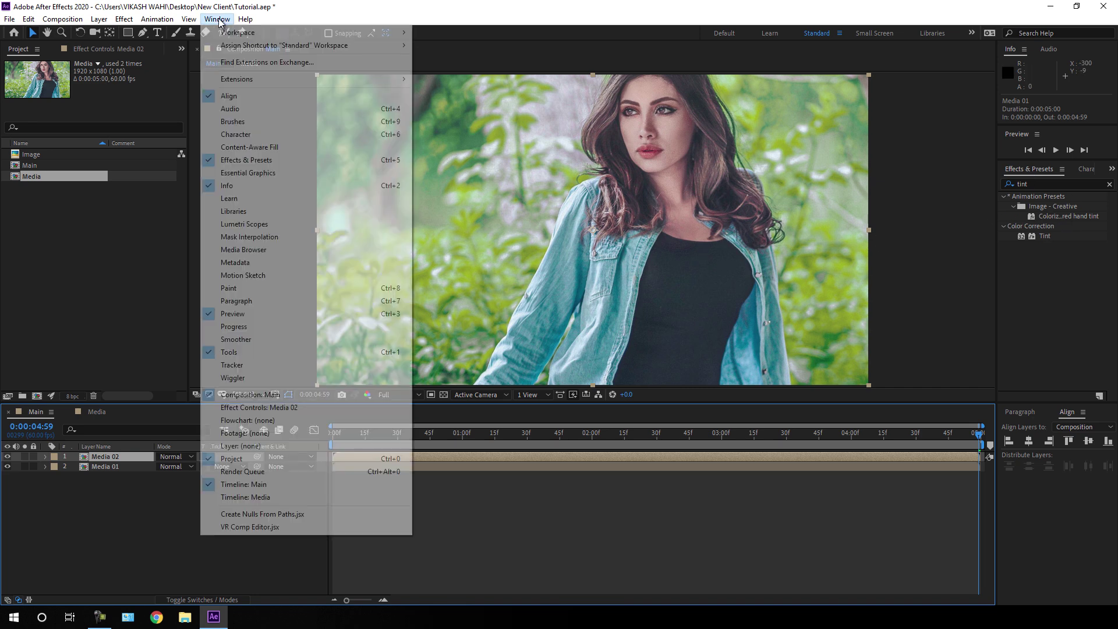
left_click(254, 166)
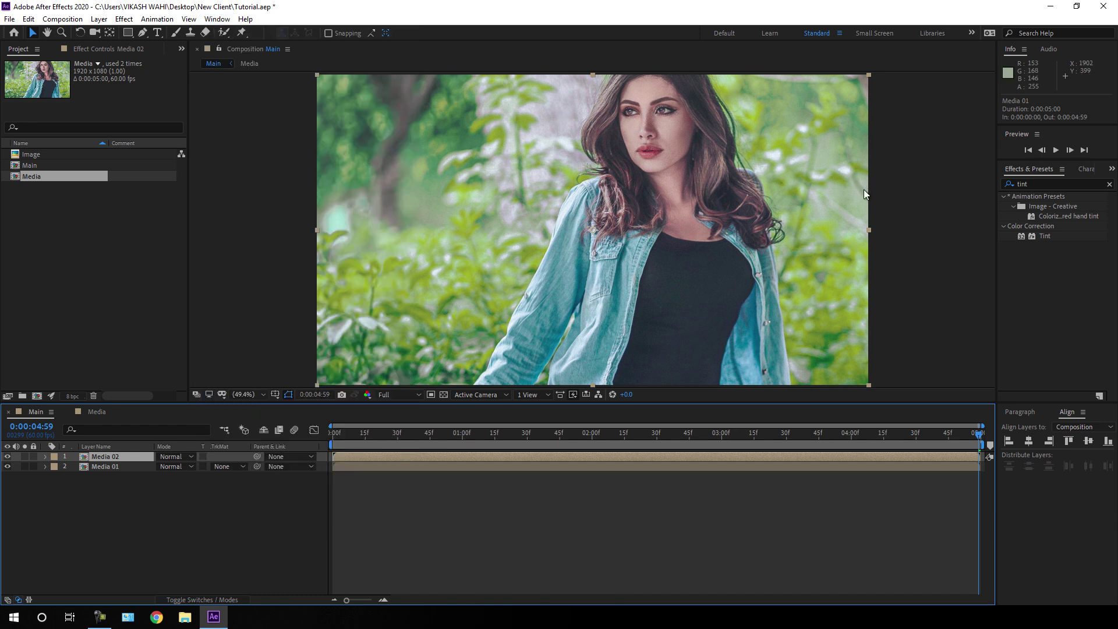
left_click(1044, 236)
left_click_drag(1046, 237, 117, 456)
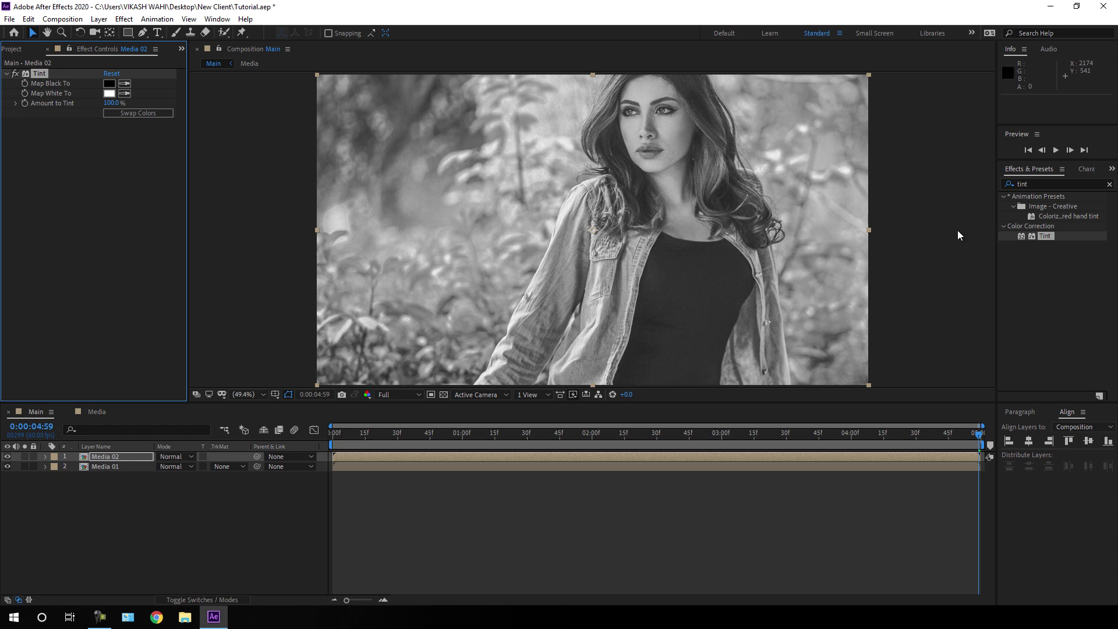
- Apply the Curves effect to the Media 02 layer and shift the RGB curve's black point inward to deepen the shadows
left_click(1109, 184)
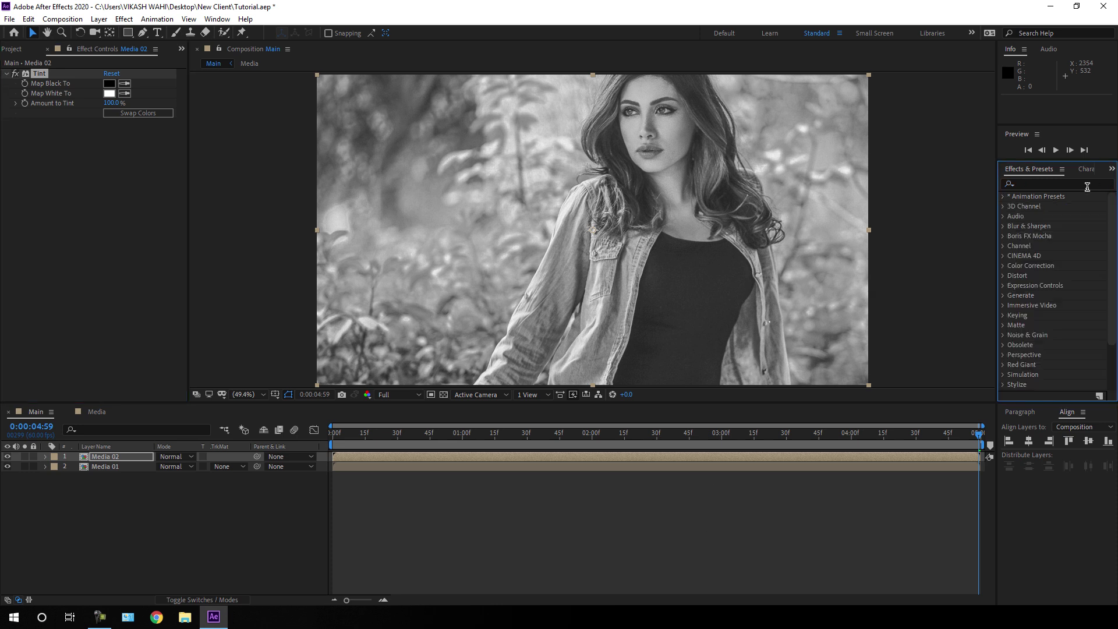
left_click(1075, 182)
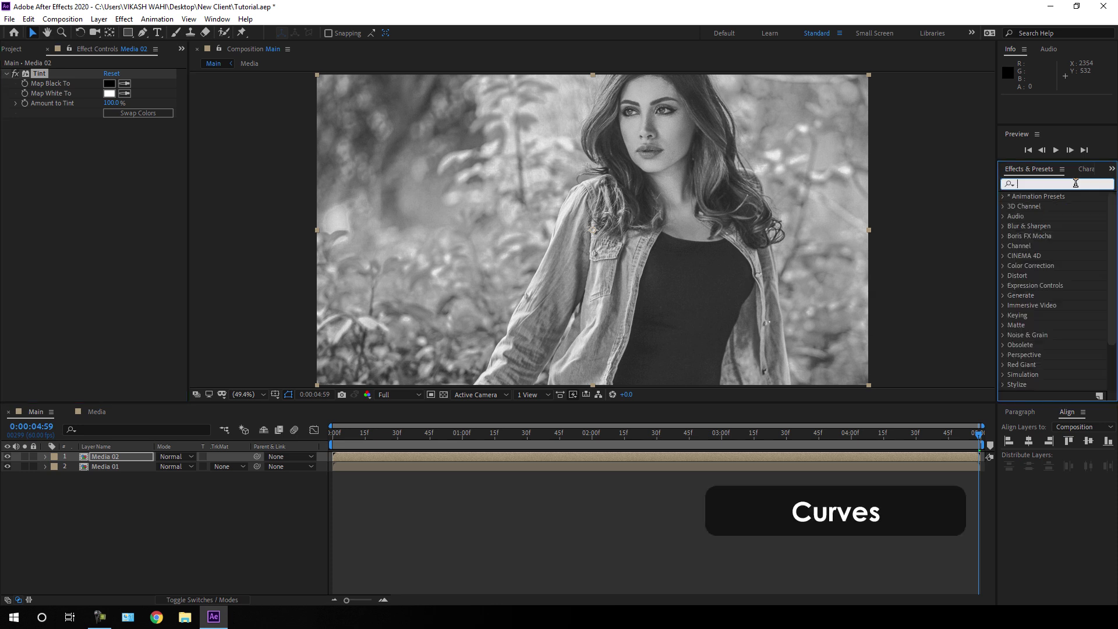
type("cur")
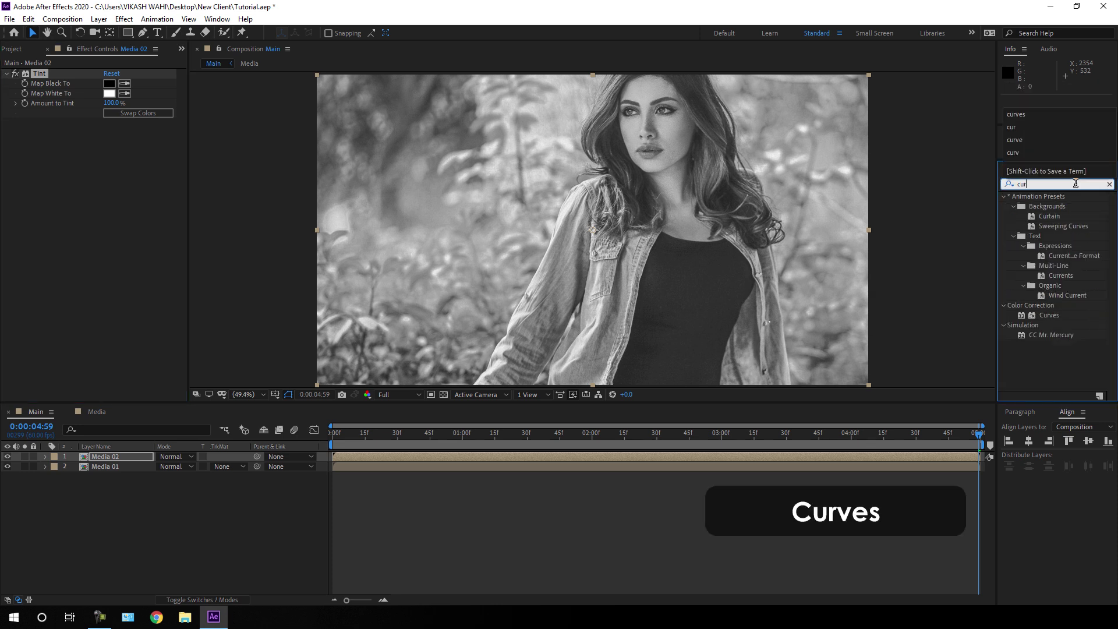
type("v")
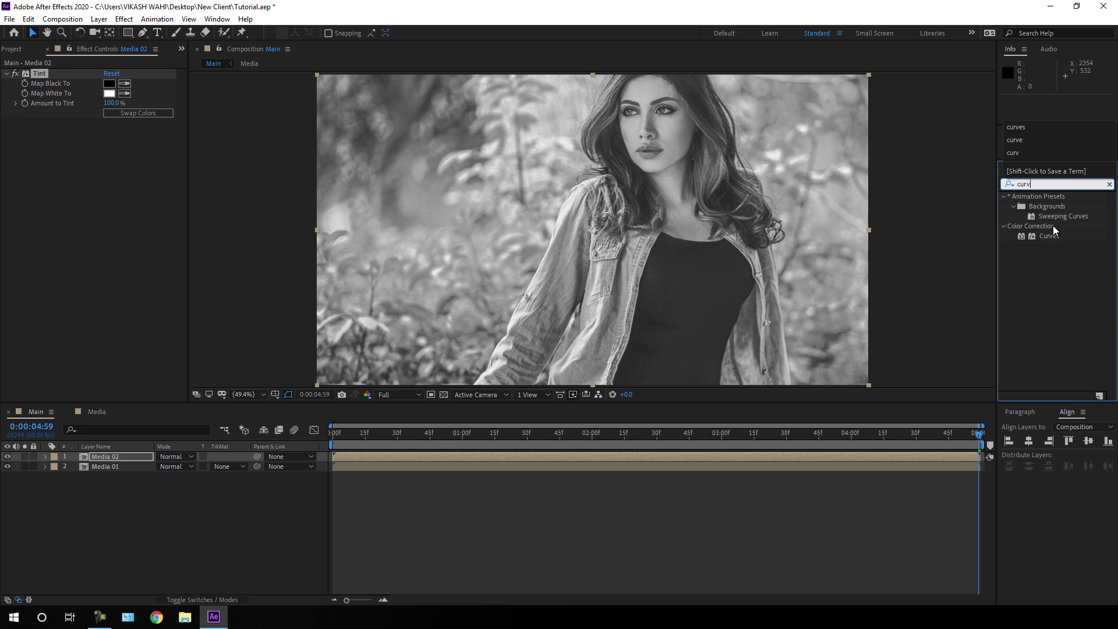
left_click_drag(1052, 239, 134, 456)
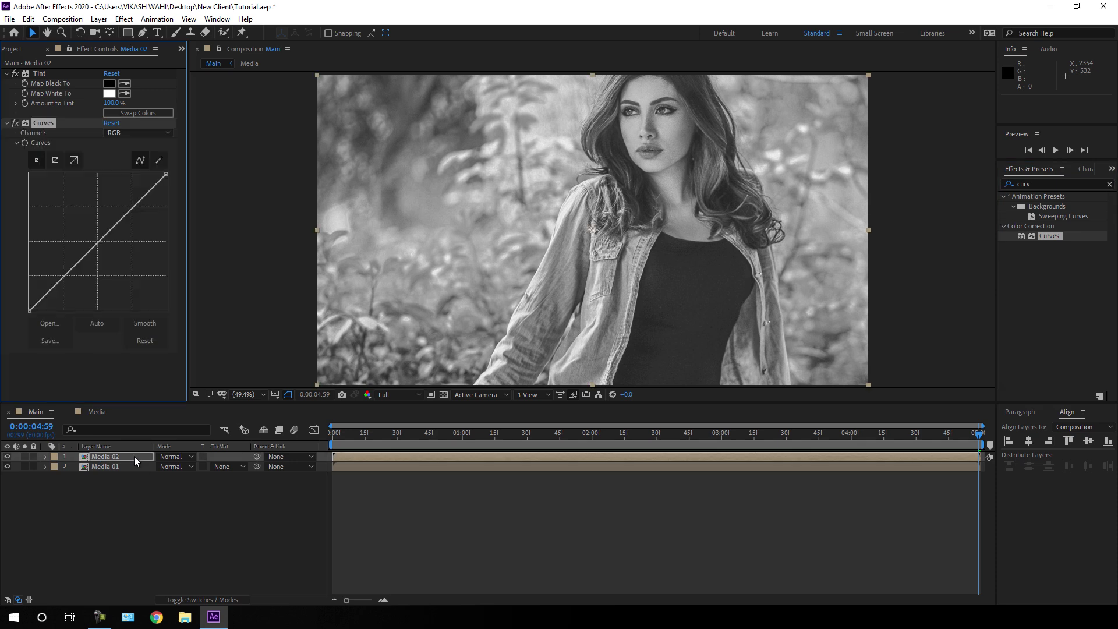
left_click_drag(30, 310, 52, 342)
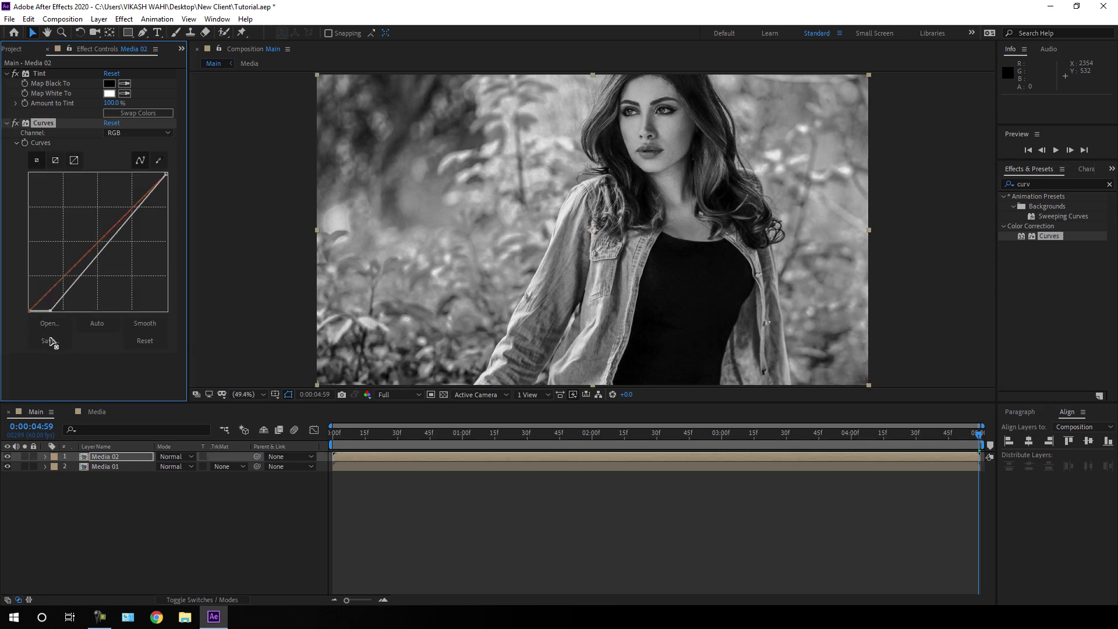
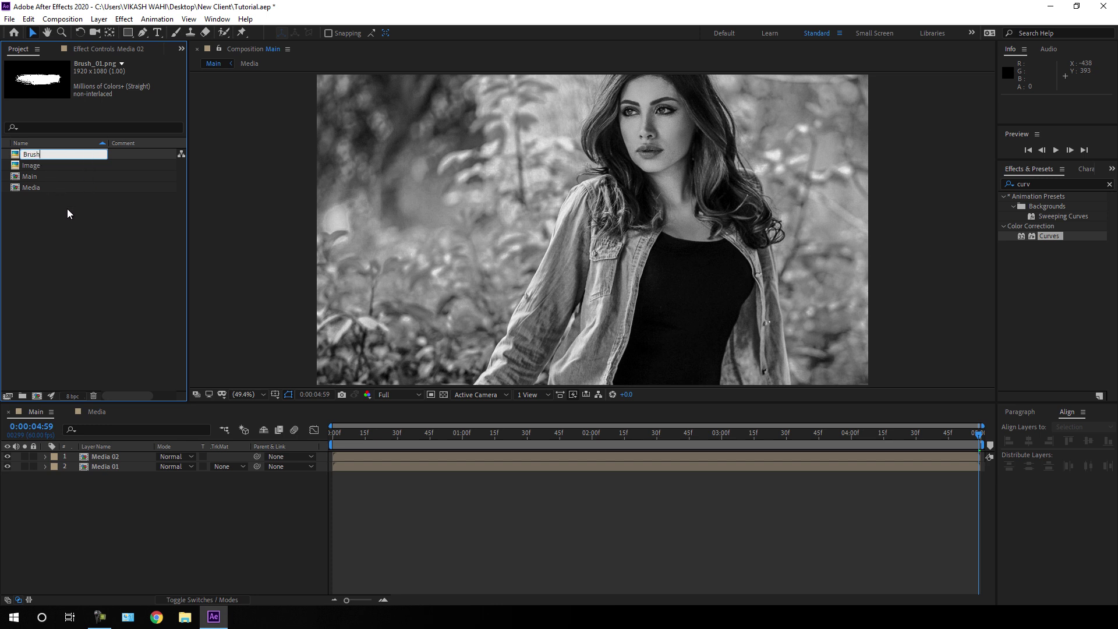
- Rename the imported Brush_01.png footage in the project as Brush
left_click(586, 236)
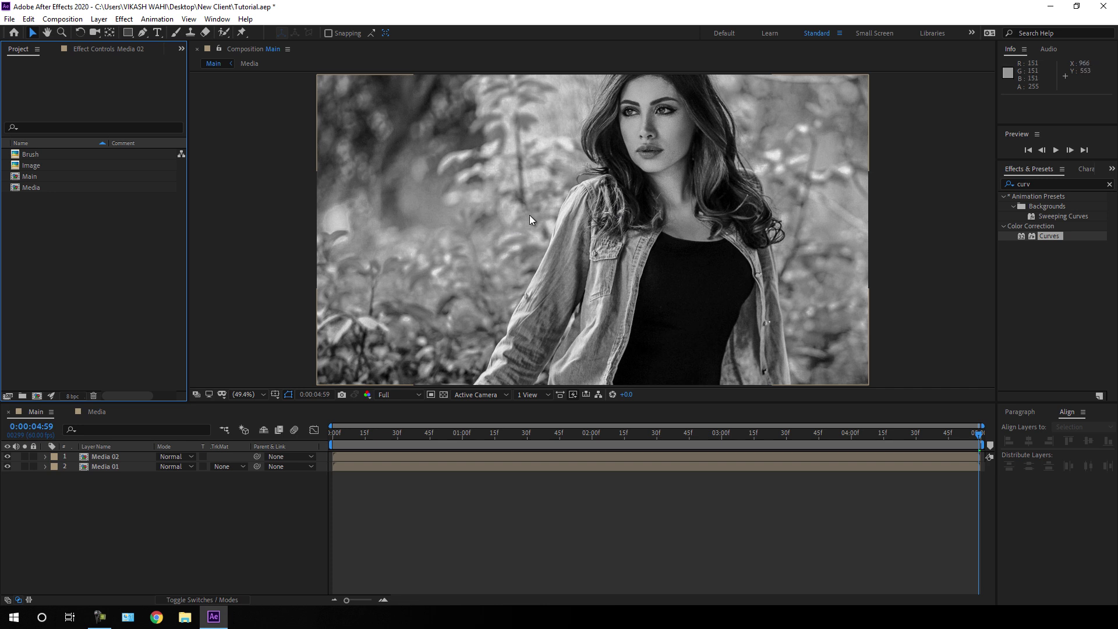
- Activate the Type tool, show the character settings and choose the Handycheera font
left_click(157, 33)
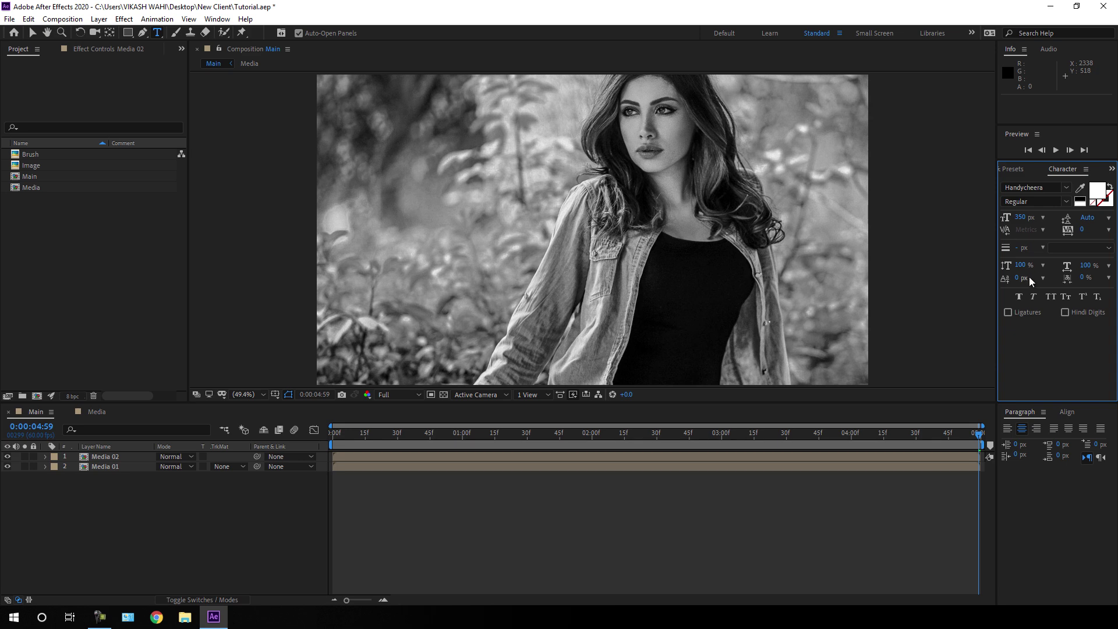
left_click(217, 18)
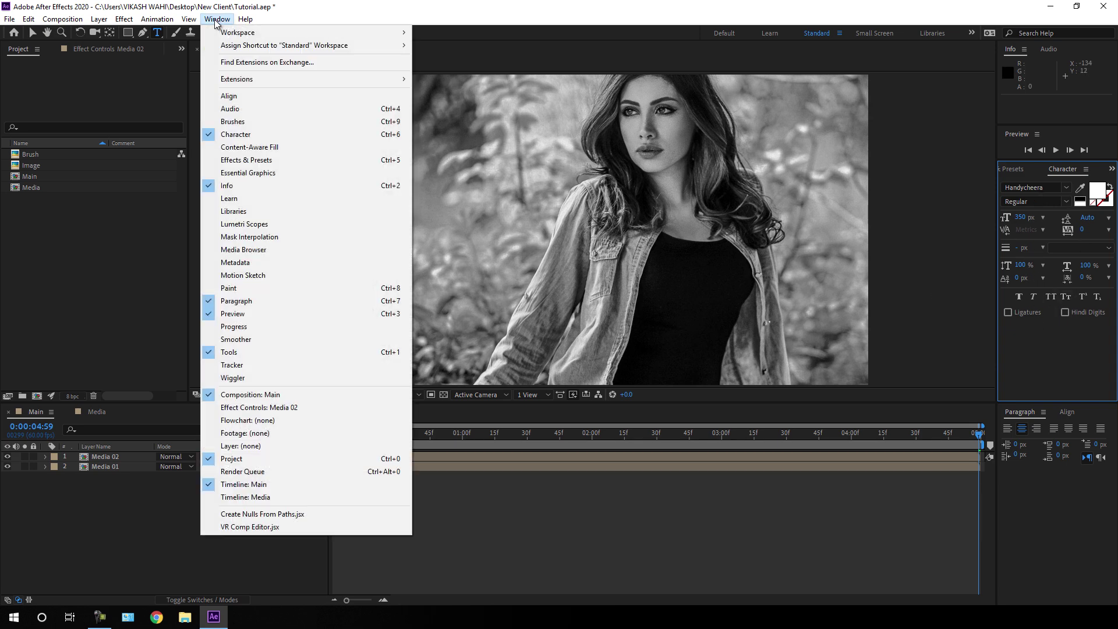
left_click(236, 135)
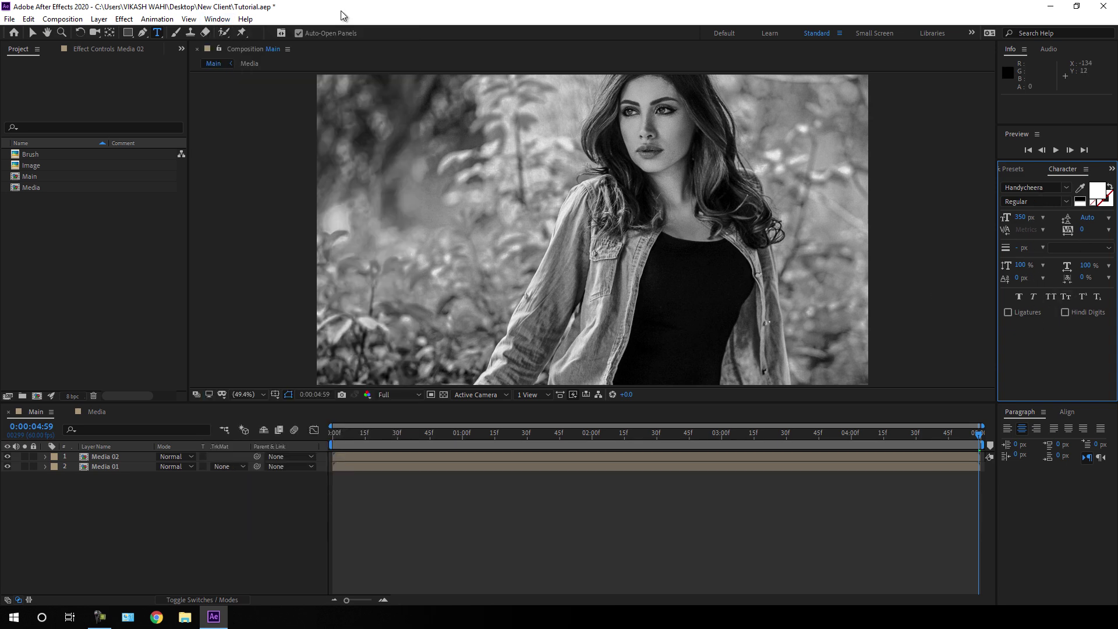
left_click(1066, 188)
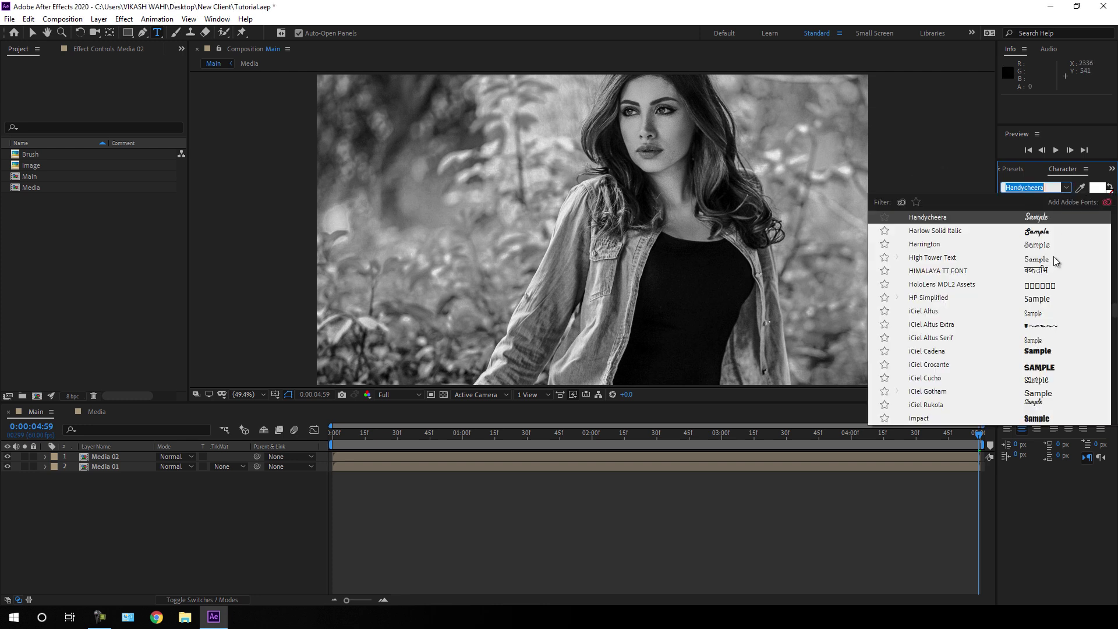
left_click(926, 217)
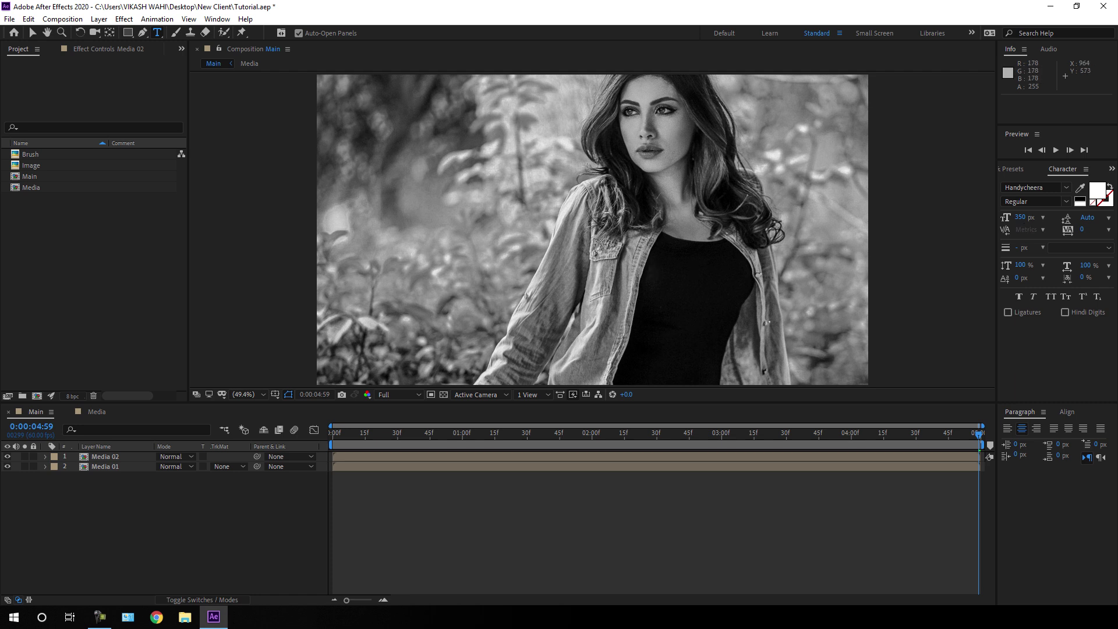
- Add a text layer reading "Trendy" near the centre of the Main composition
left_click(589, 230)
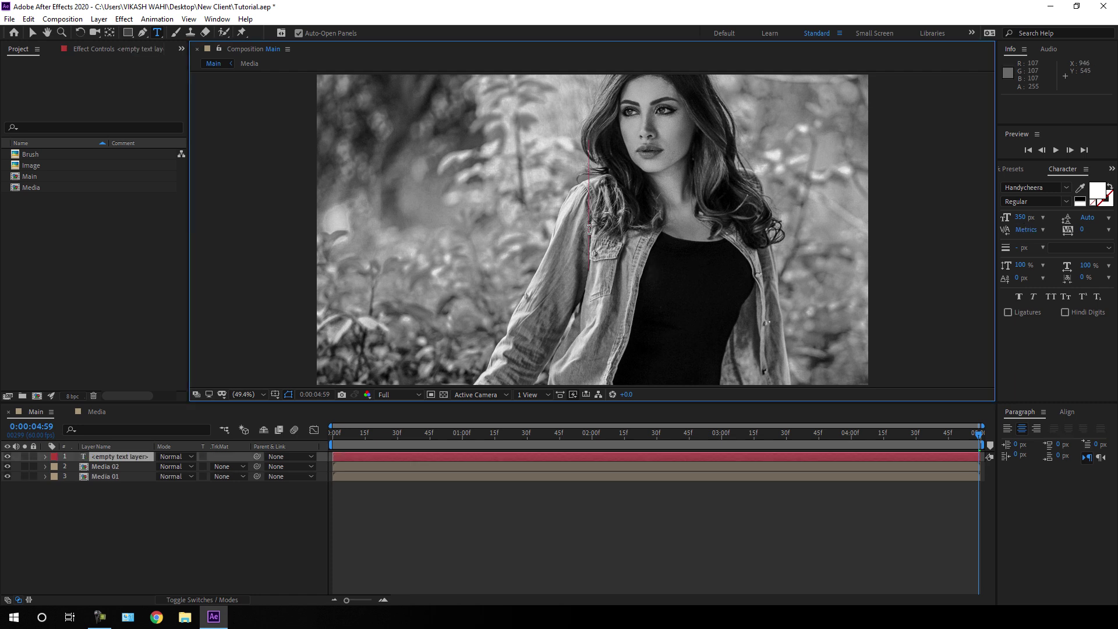
type("Tren")
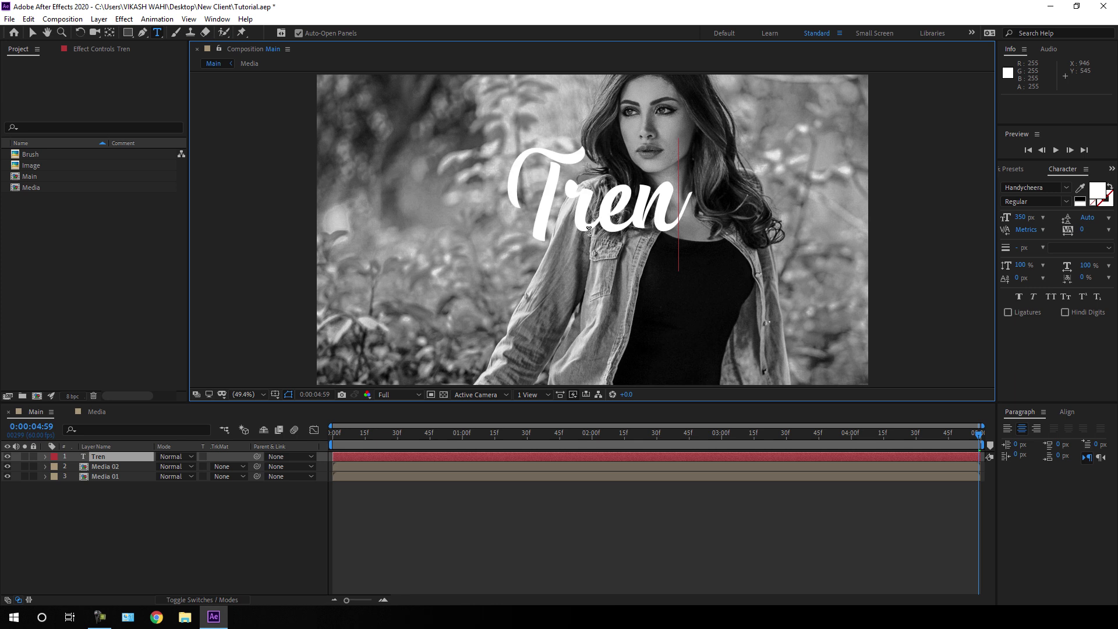
type("dy")
- Centre the Trendy text layer horizontally and vertically in the composition with the Align commands
left_click(108, 459)
left_click(1066, 412)
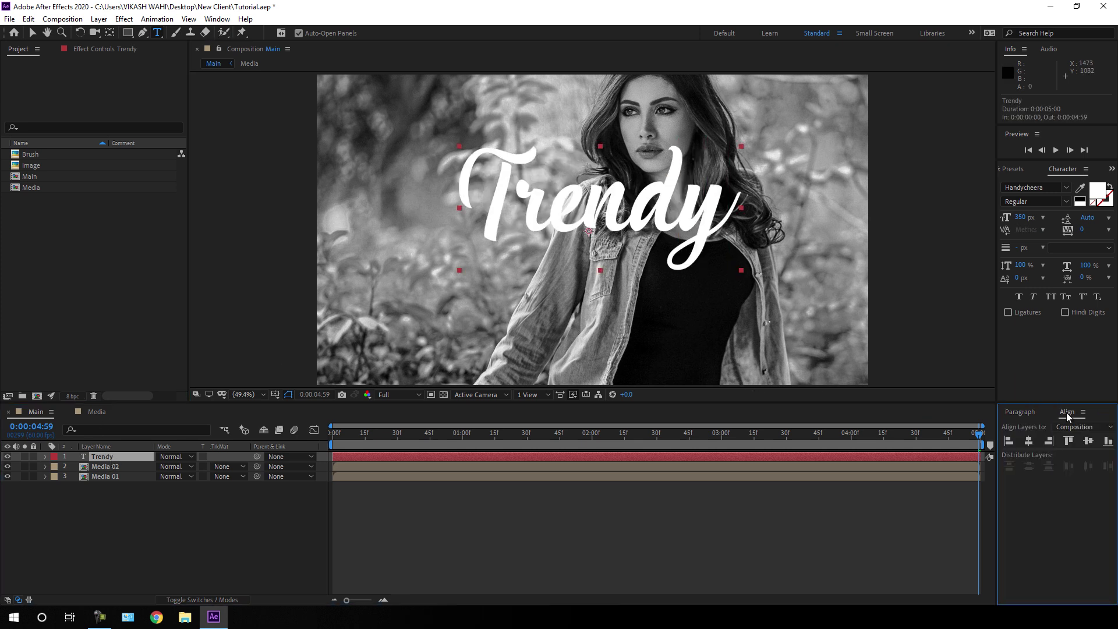
left_click(217, 19)
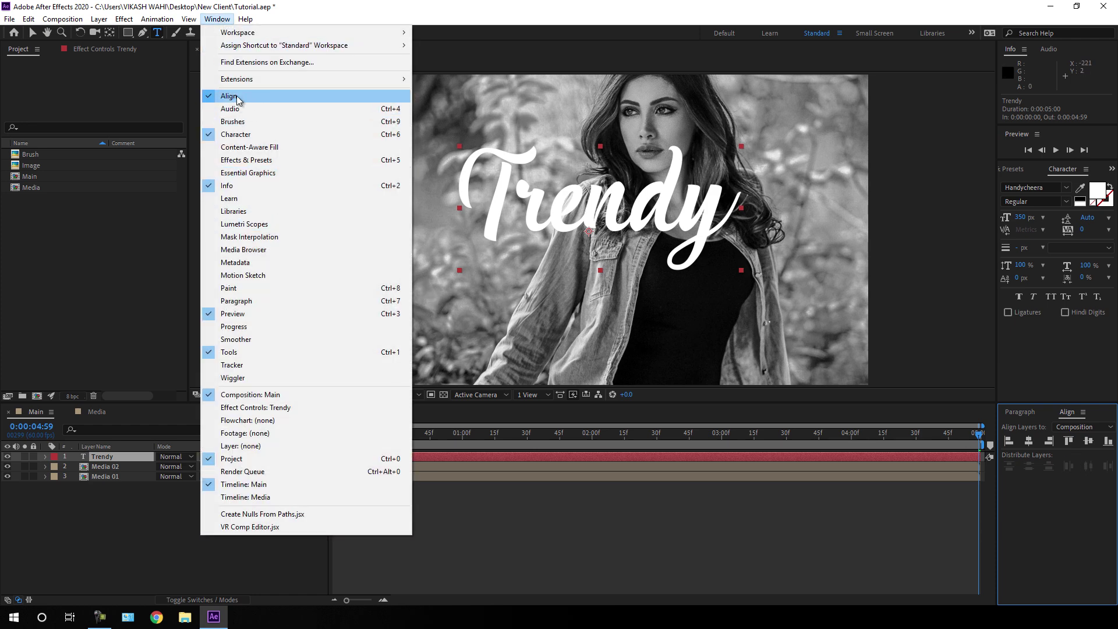
left_click(237, 98)
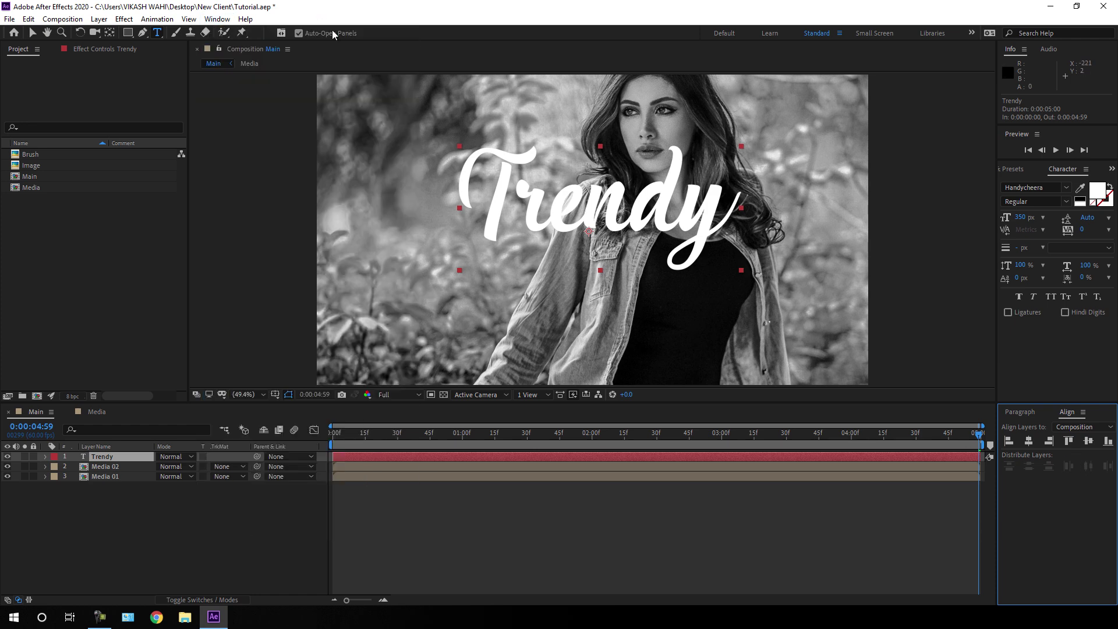
left_click(1029, 441)
left_click(1088, 441)
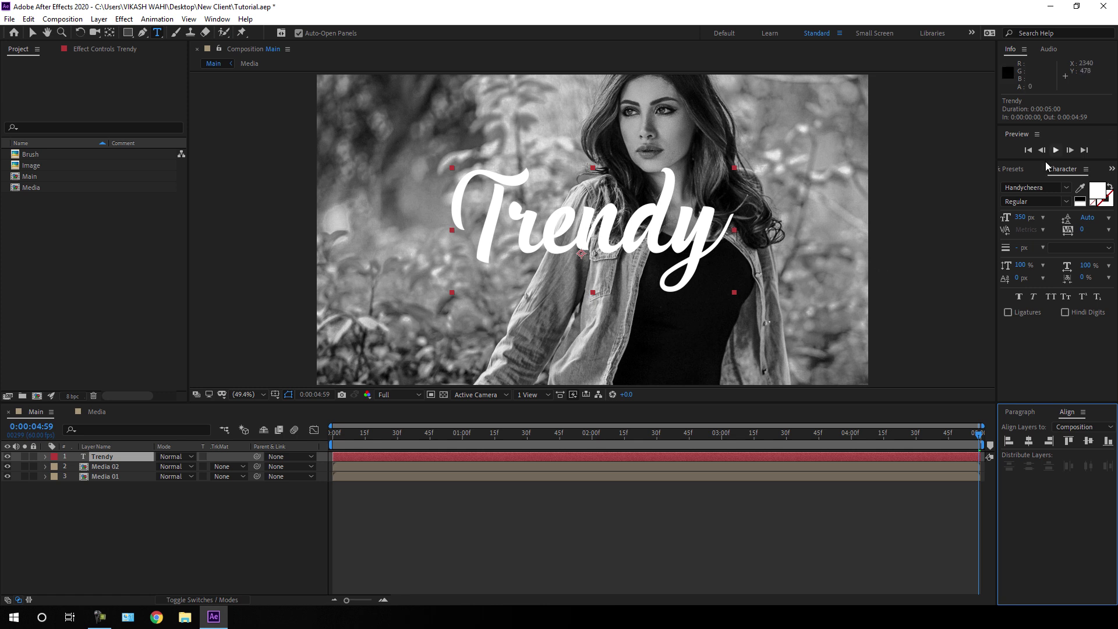
- Find the Drop Shadow effect and apply it to the Trendy text layer
left_click(1013, 171)
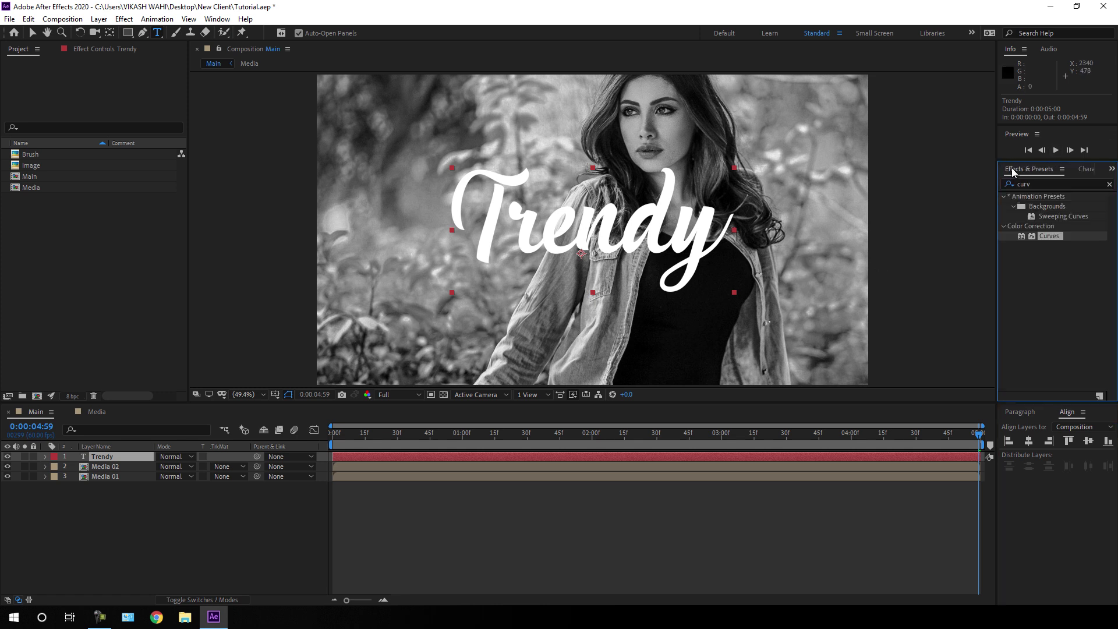
left_click(1110, 185)
type("dr")
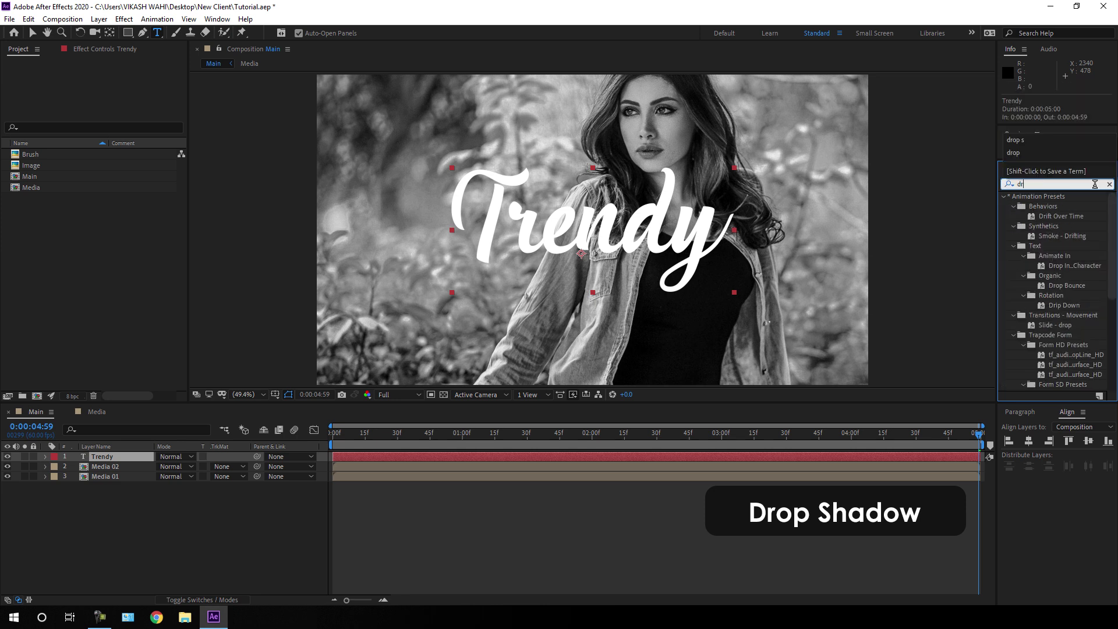
type("op s")
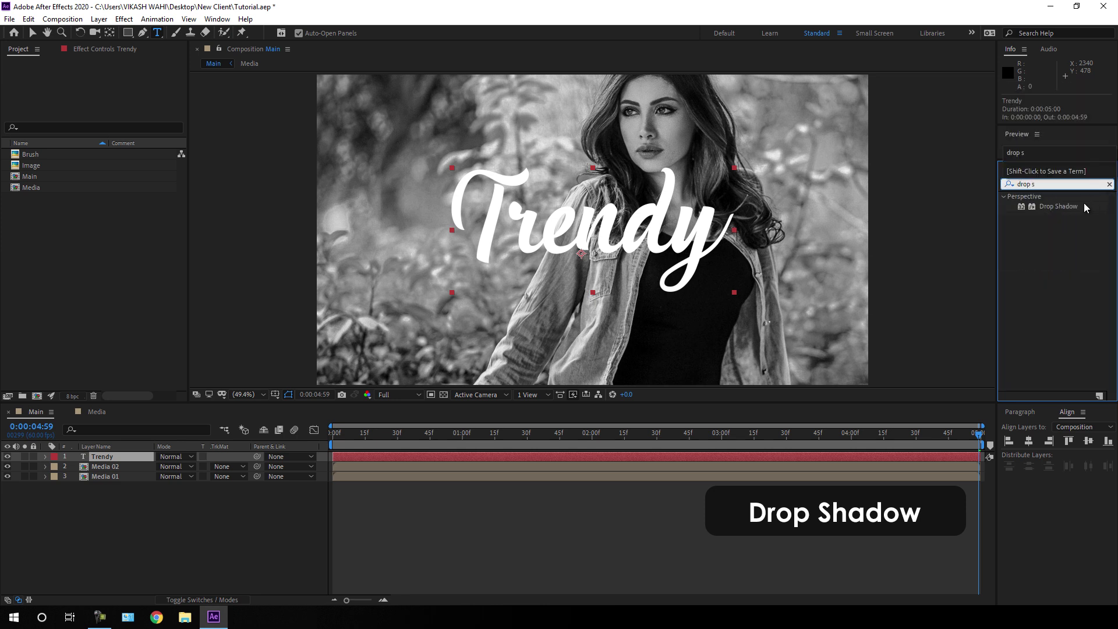
left_click(1063, 206)
left_click_drag(1063, 207, 137, 455)
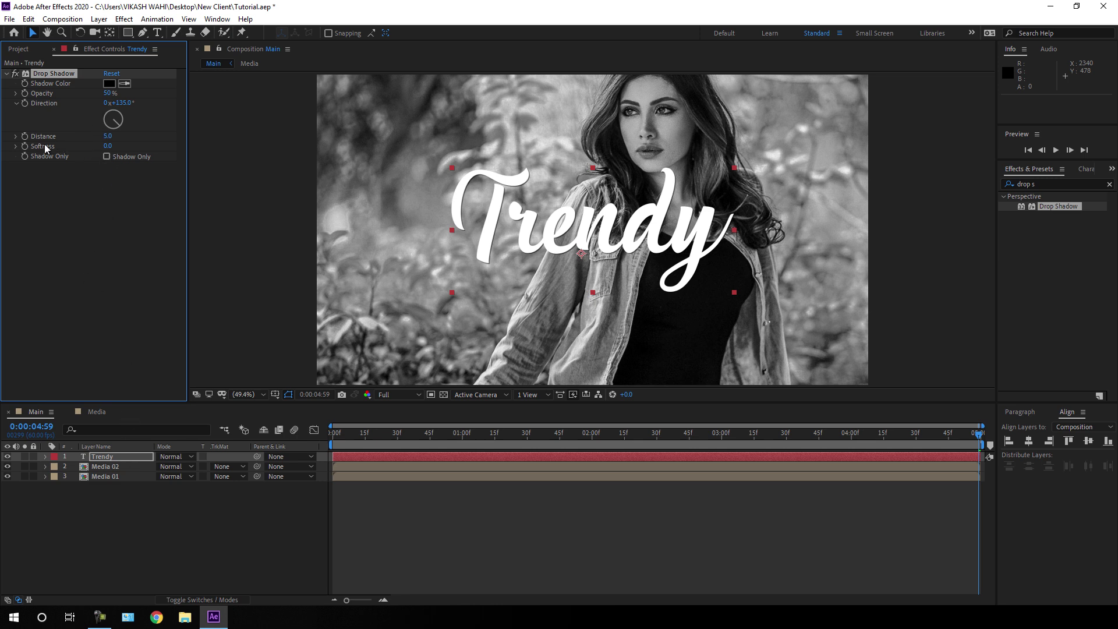
- Set the Trendy layer's Drop Shadow distance to 30 and softness to 60
left_click_drag(108, 136, 112, 140)
left_click(110, 137)
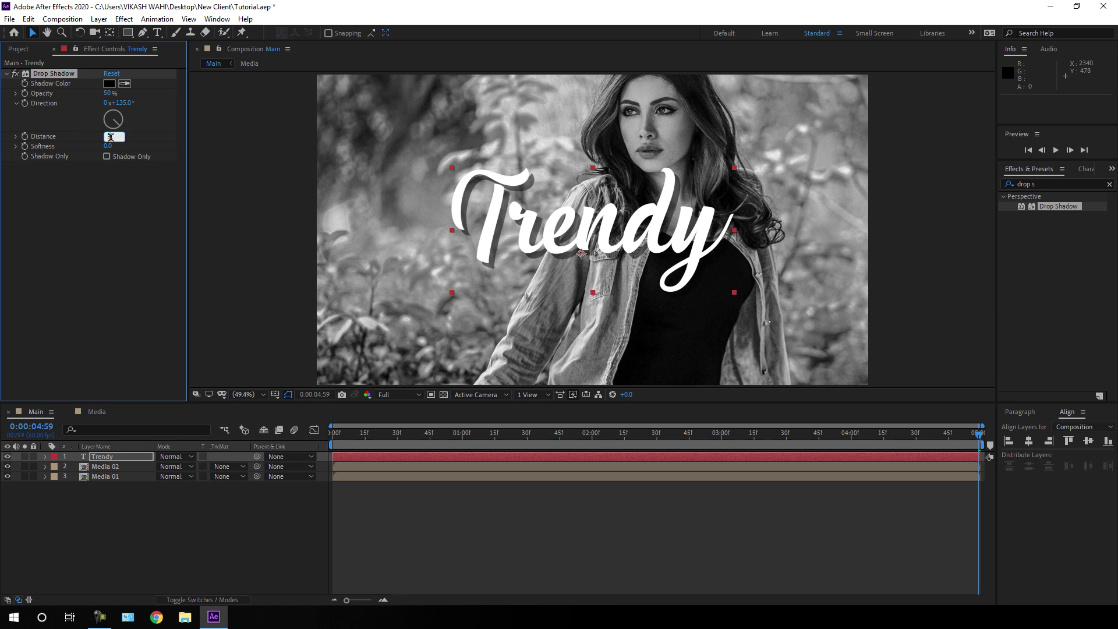
type("30")
key("Return")
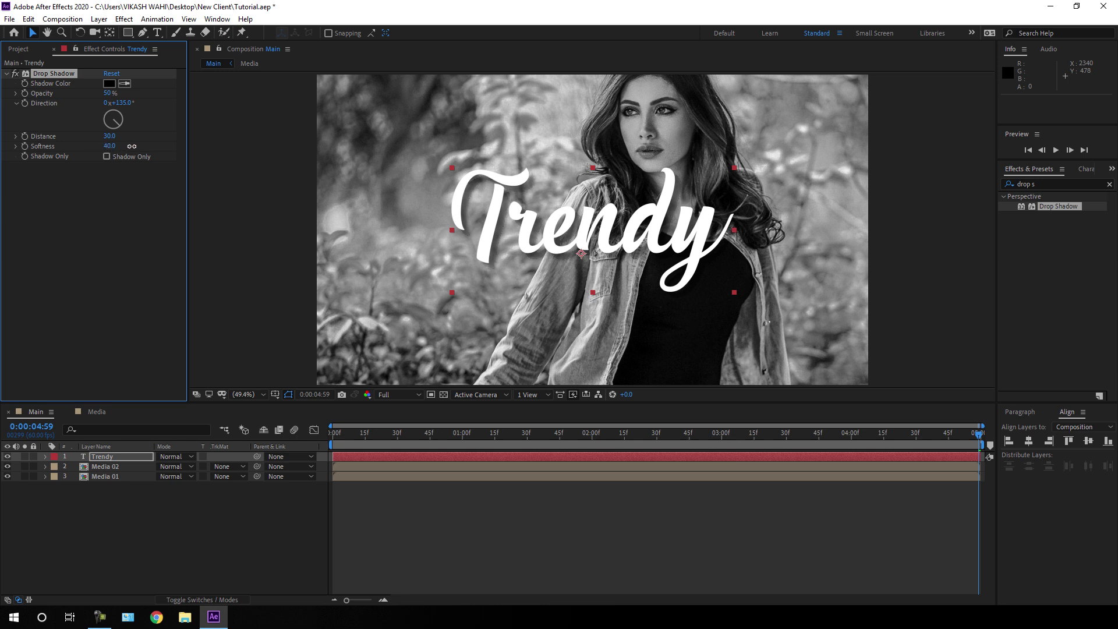
left_click_drag(131, 146, 135, 147)
left_click(110, 145)
type("60")
key("Return")
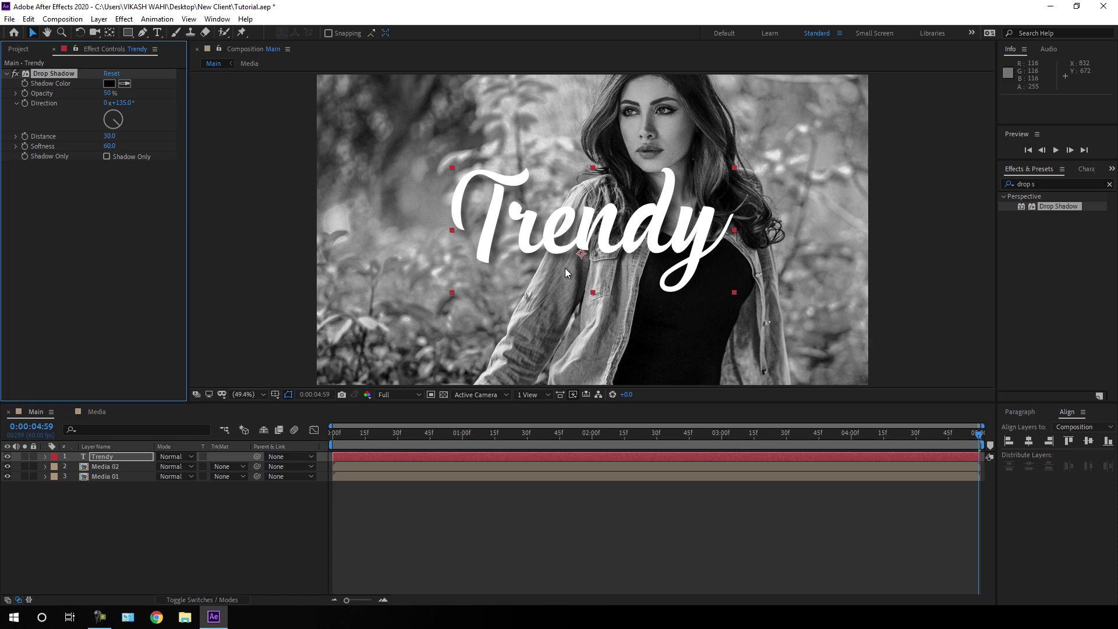
left_click_drag(553, 434, 984, 435)
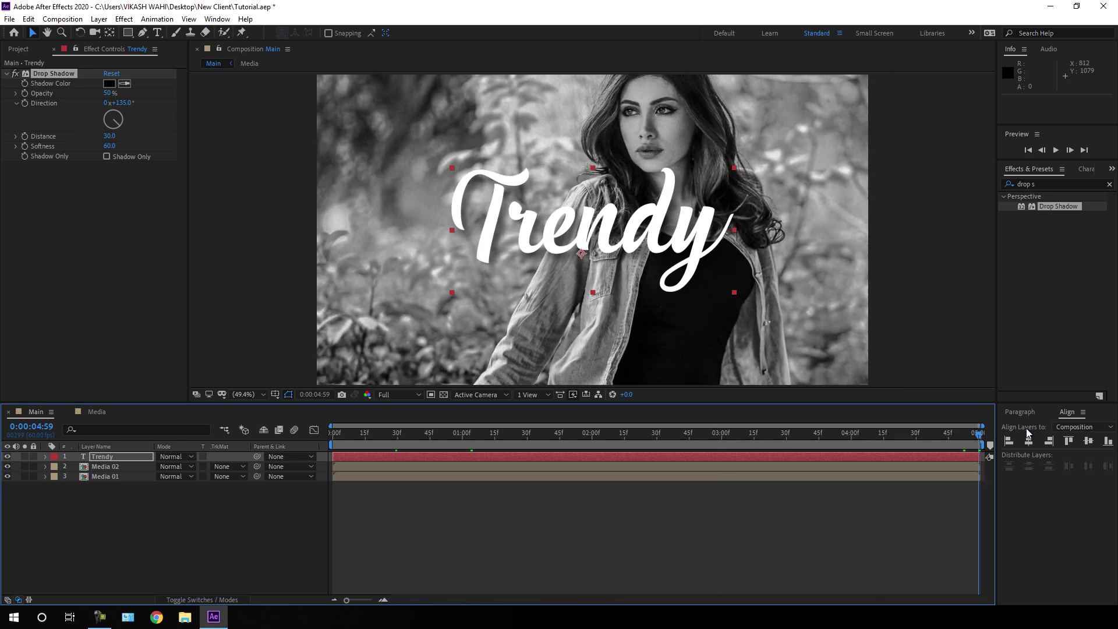
- Pre-compose the Trendy and Media 02 layers together into a composition named B&W
left_click(114, 465)
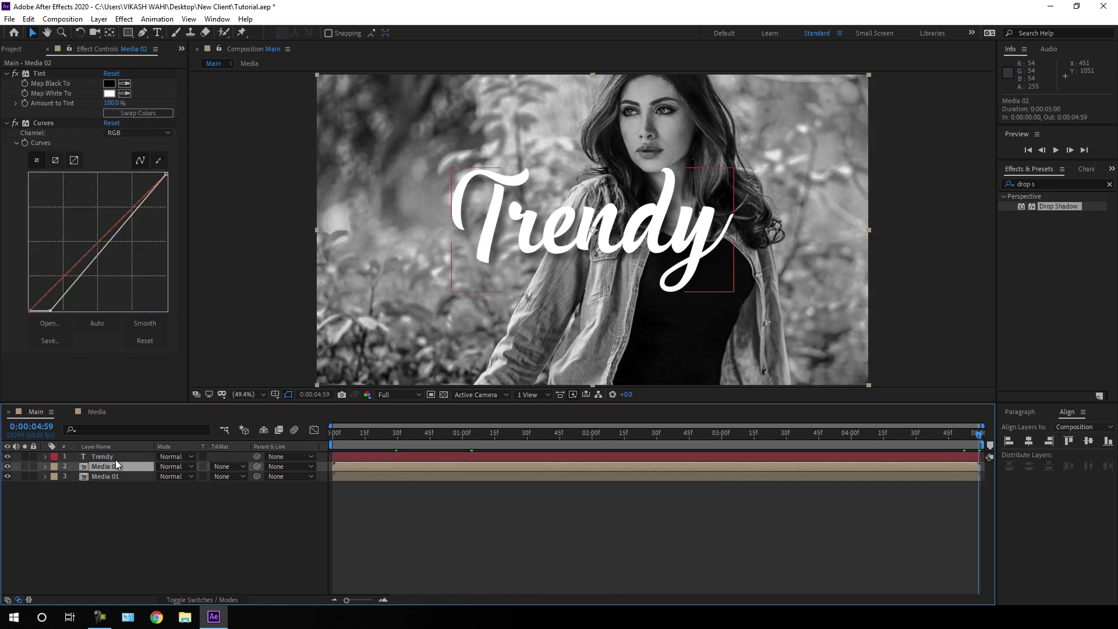
left_click(113, 458, "ctrl")
right_click(127, 460)
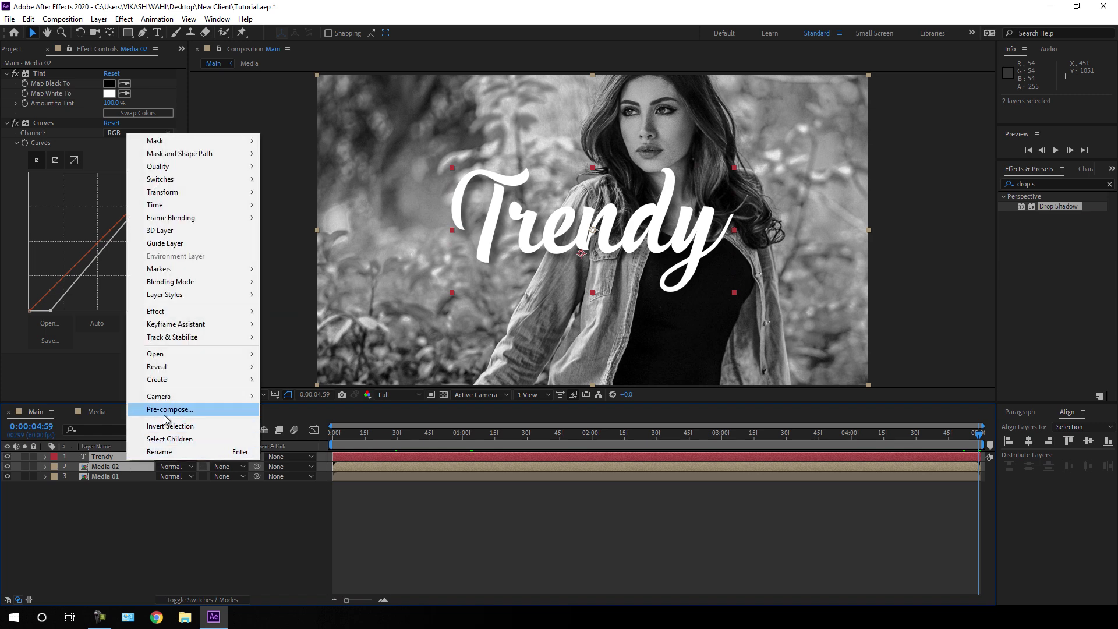
left_click(169, 410)
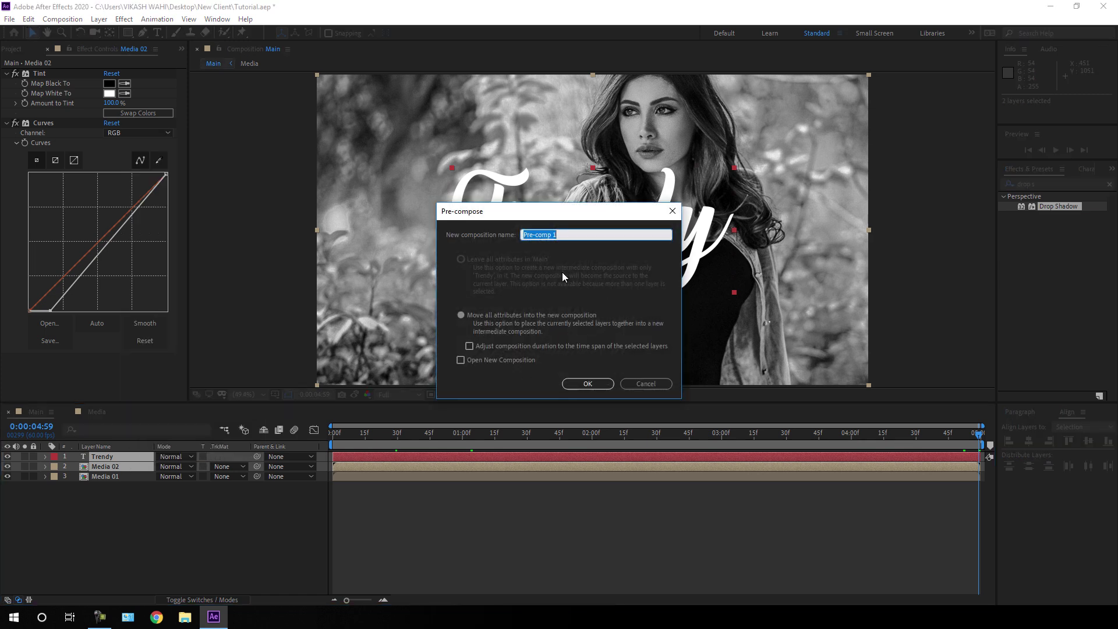
key("BackSpace")
left_click(589, 384)
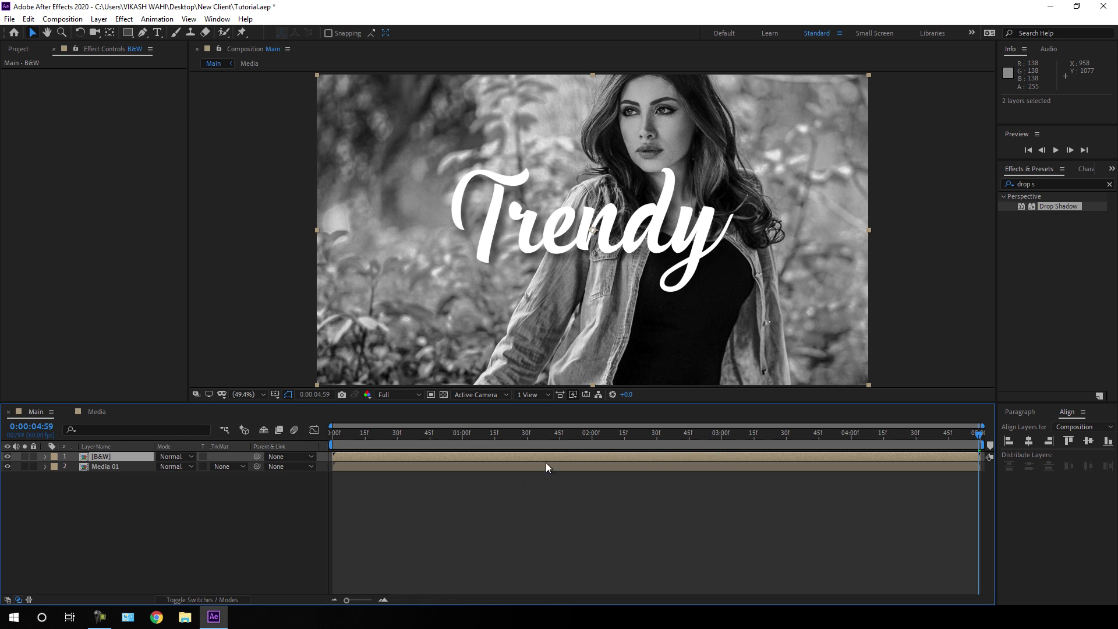
- Add the Brush footage above the B&W layer in the Main composition and scale it to 120%
left_click(18, 48)
left_click(33, 166)
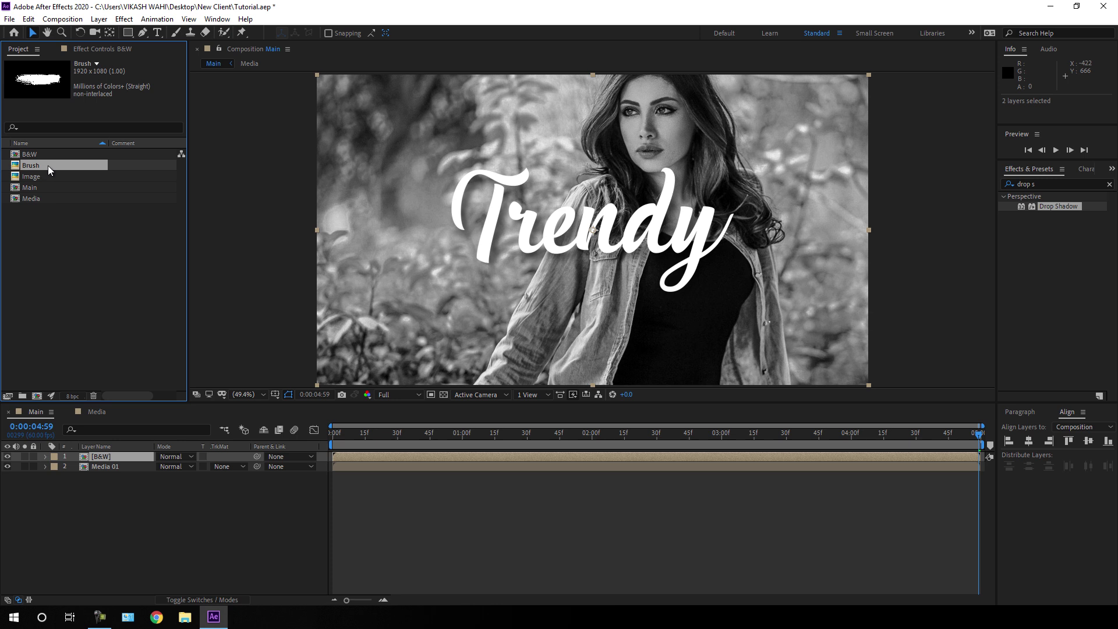
left_click_drag(44, 165, 124, 454)
key("s")
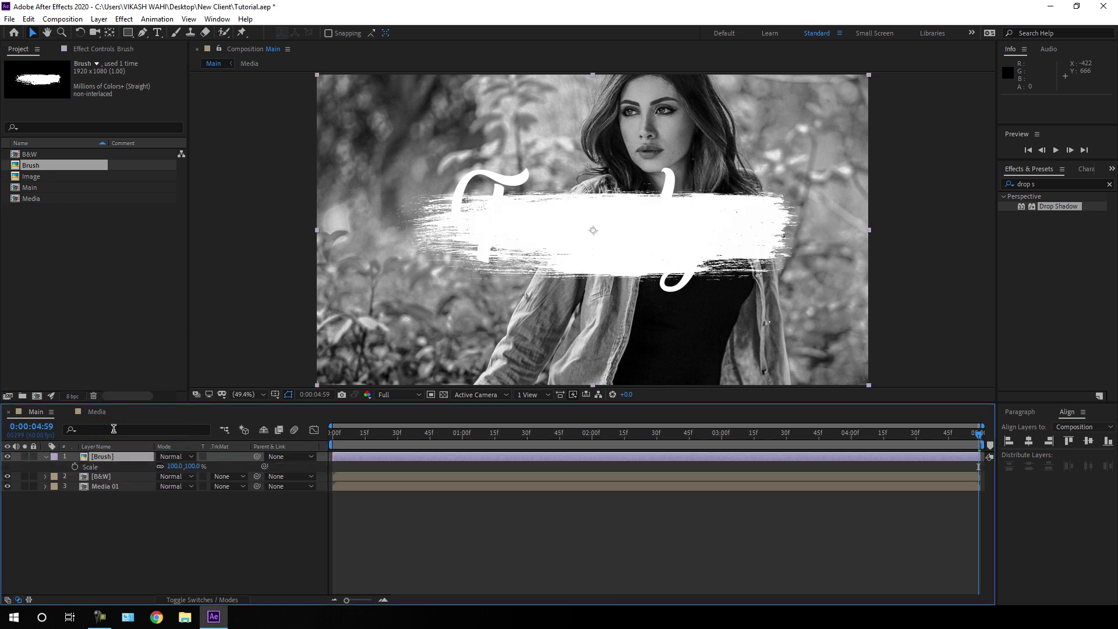
left_click_drag(194, 469, 206, 469)
left_click(194, 466)
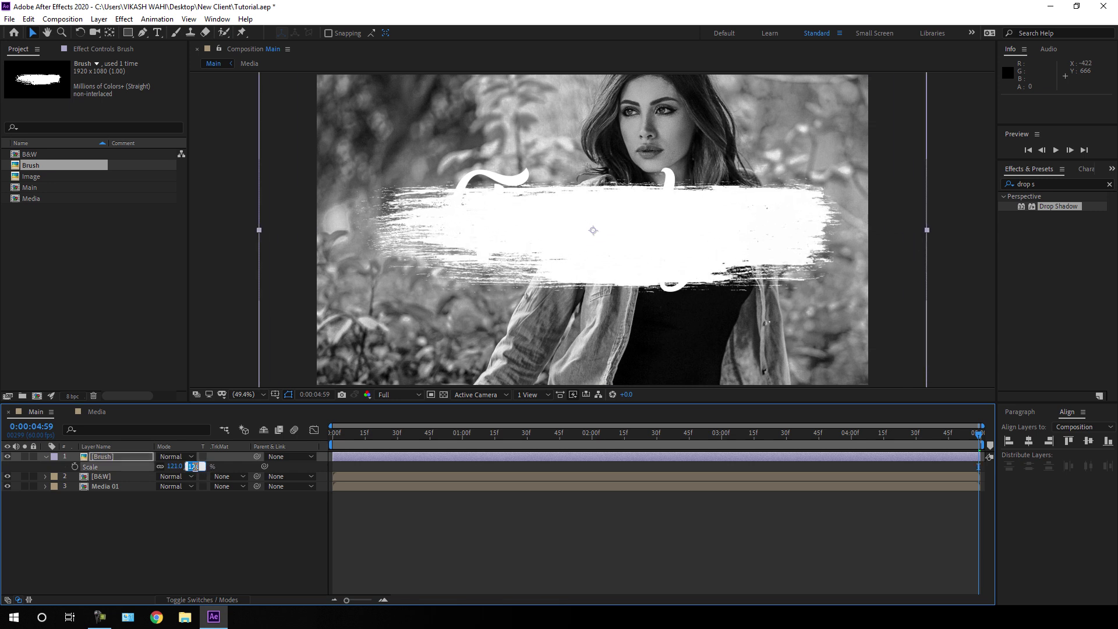
type("120")
key("Return")
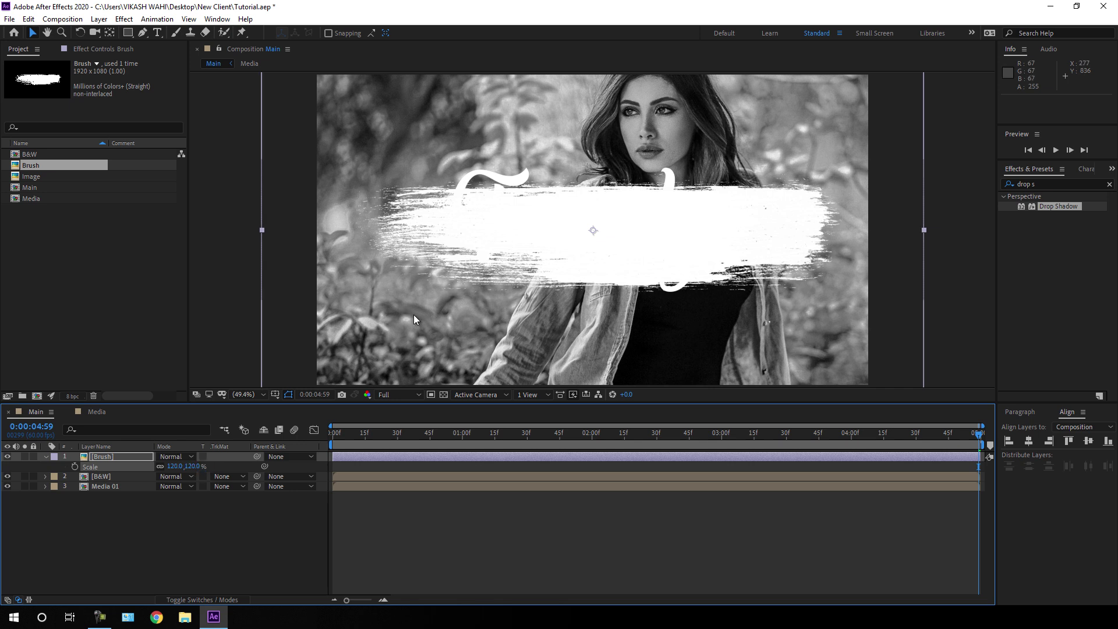
- Rotate the Brush layer to about 171° and move it up across the upper part of the frame
key("r")
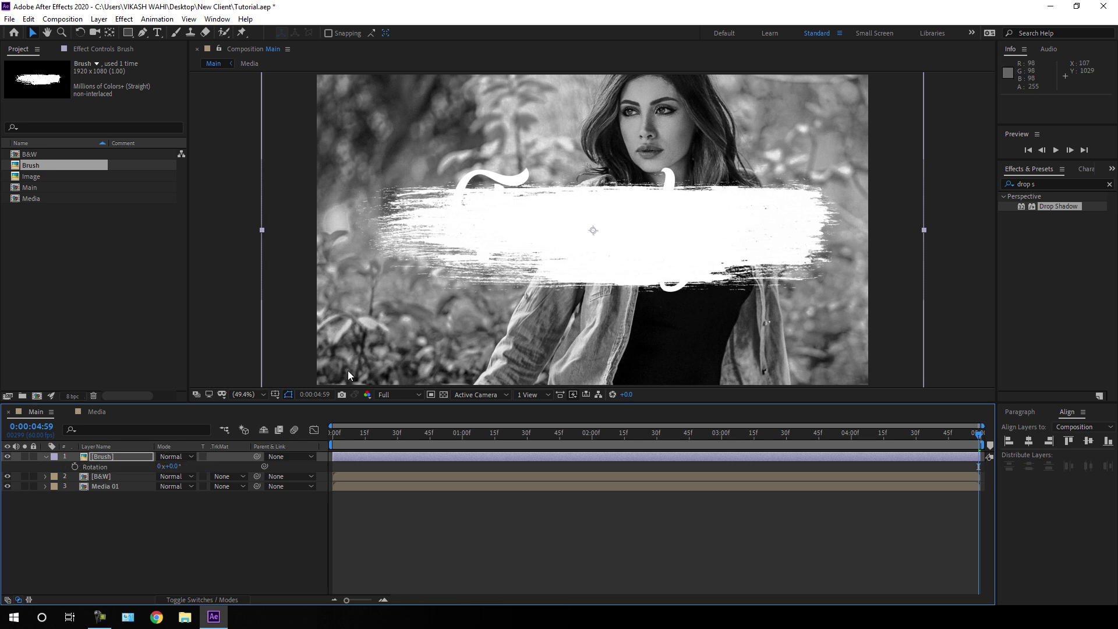
left_click_drag(177, 467, 271, 463)
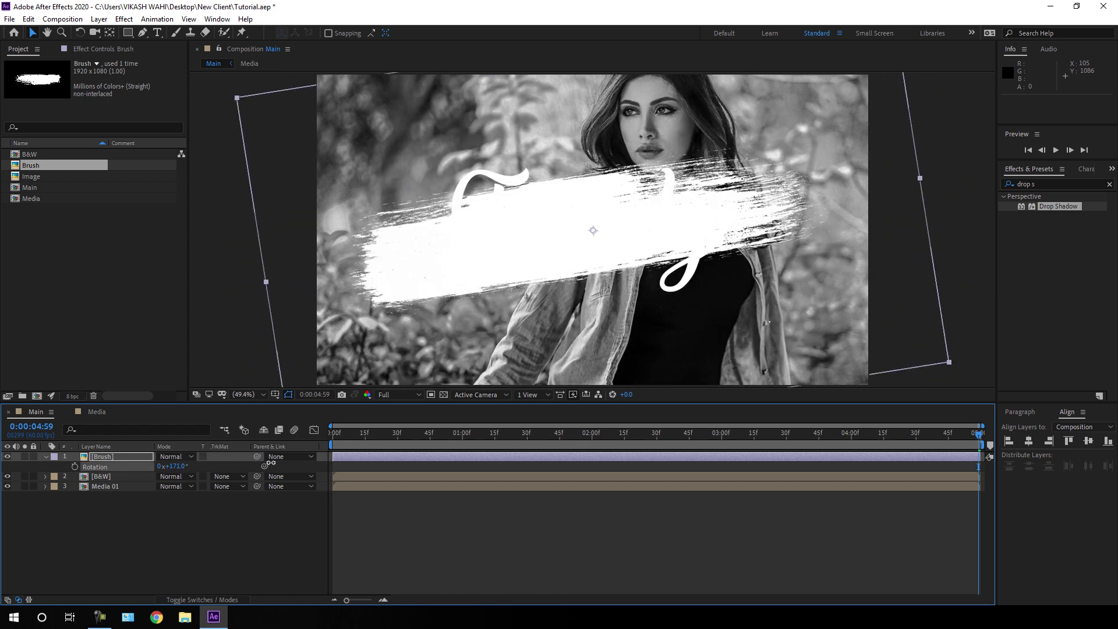
left_click_drag(586, 255, 598, 140)
- Duplicate the Brush layer, rotate the copy to about 351° and place it across the middle, at about 776, 497
left_click(117, 460)
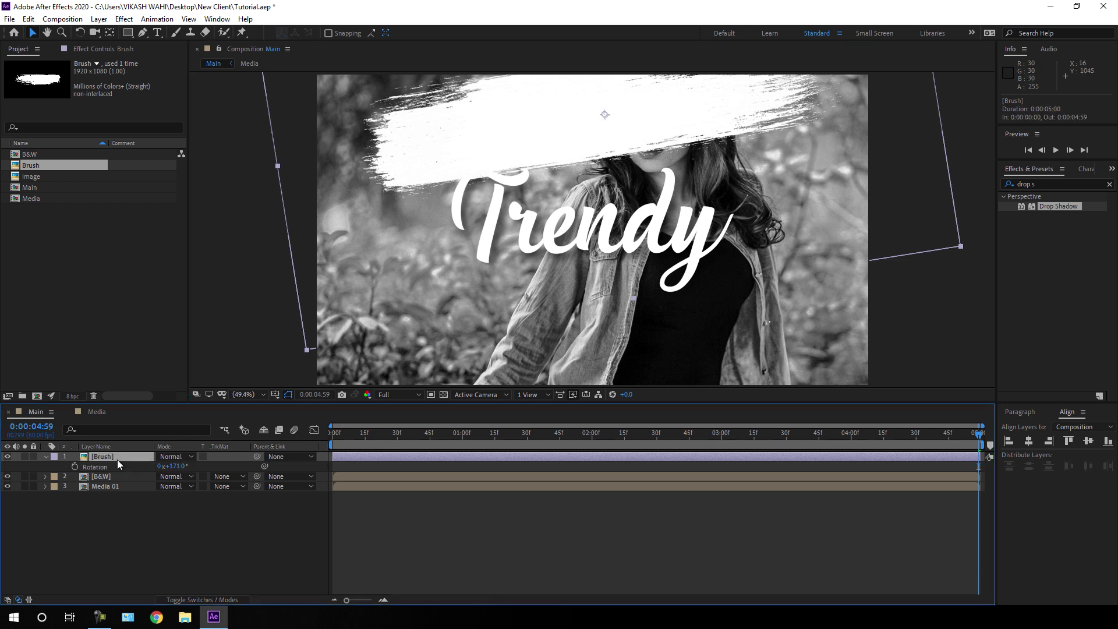
key("ctrl+d")
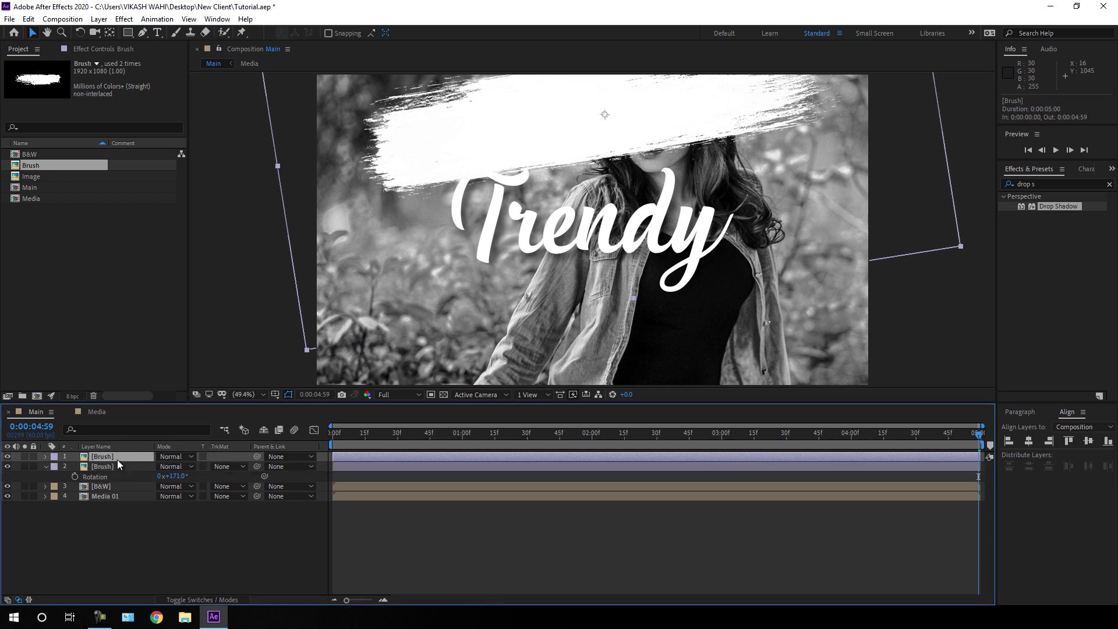
left_click_drag(649, 114, 676, 216)
key("r")
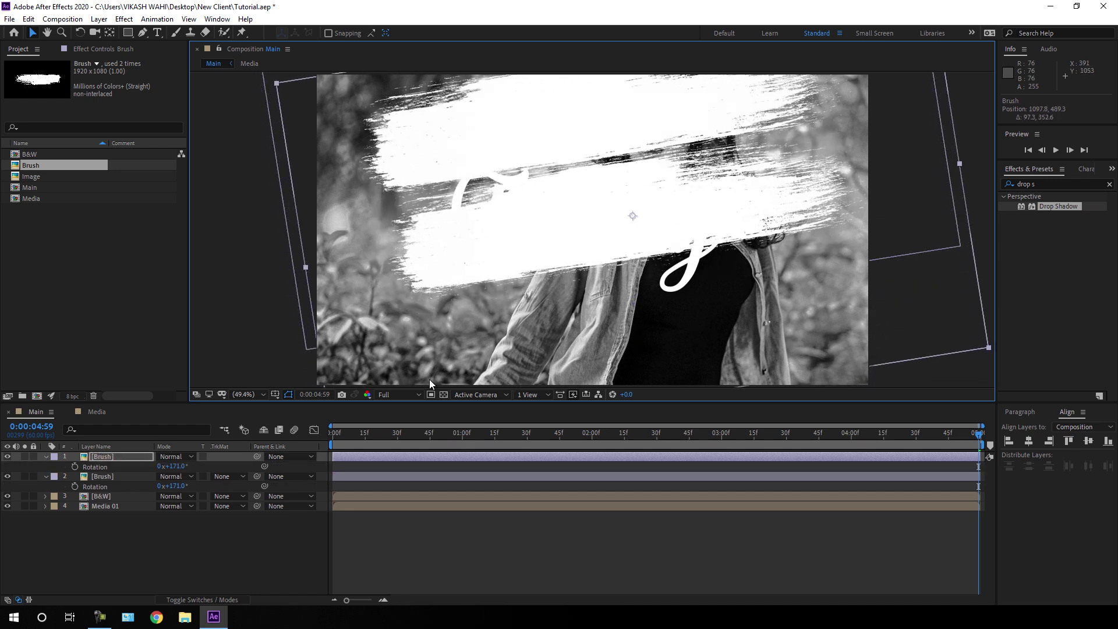
left_click_drag(174, 465, 282, 463)
mouse_move(706, 228)
left_mouse_down()
mouse_move(703, 212)
mouse_move(531, 220)
mouse_move(619, 239)
left_mouse_up()
- Duplicate the middle Brush layer, rotate the copy to about 1x+170° and place it across the lower frame, at about 1183, 836
left_click(134, 457)
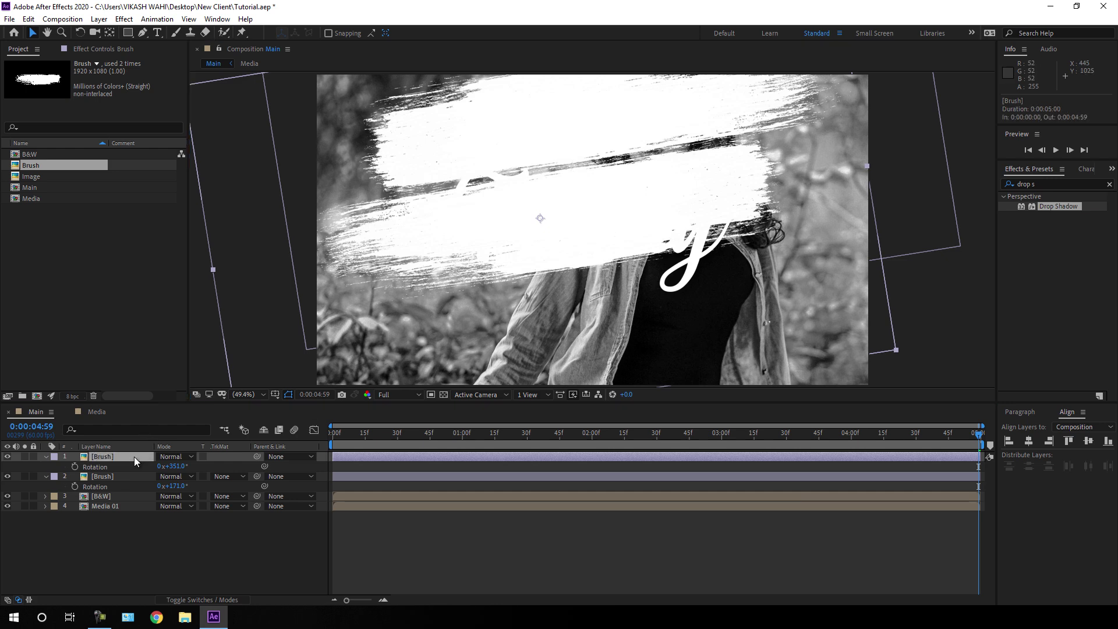
key("ctrl+d")
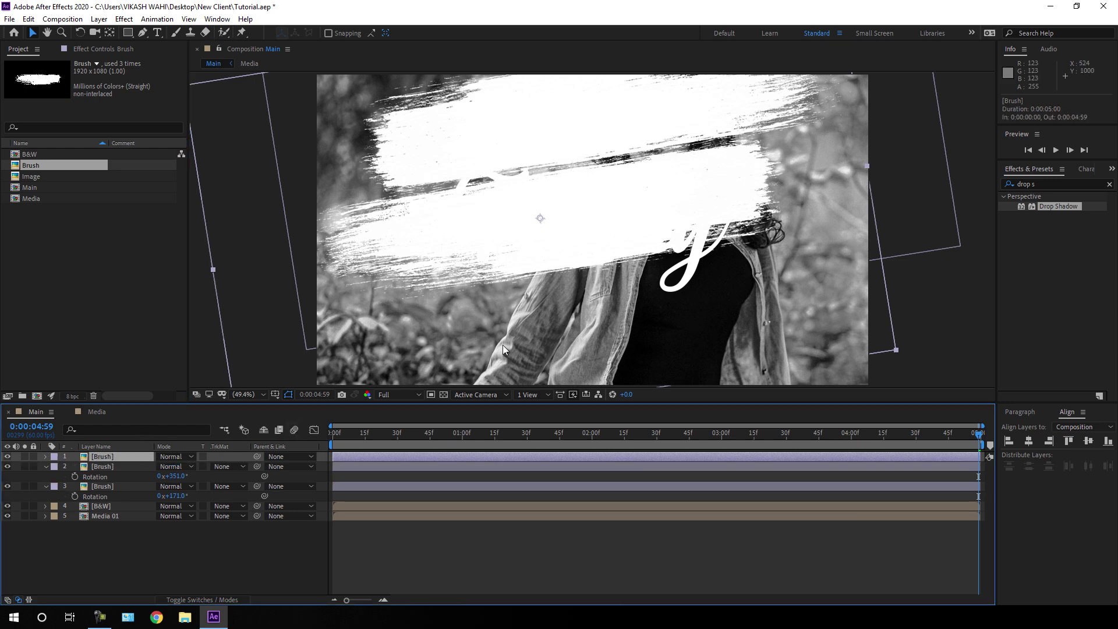
left_click_drag(619, 215, 690, 315)
key("r")
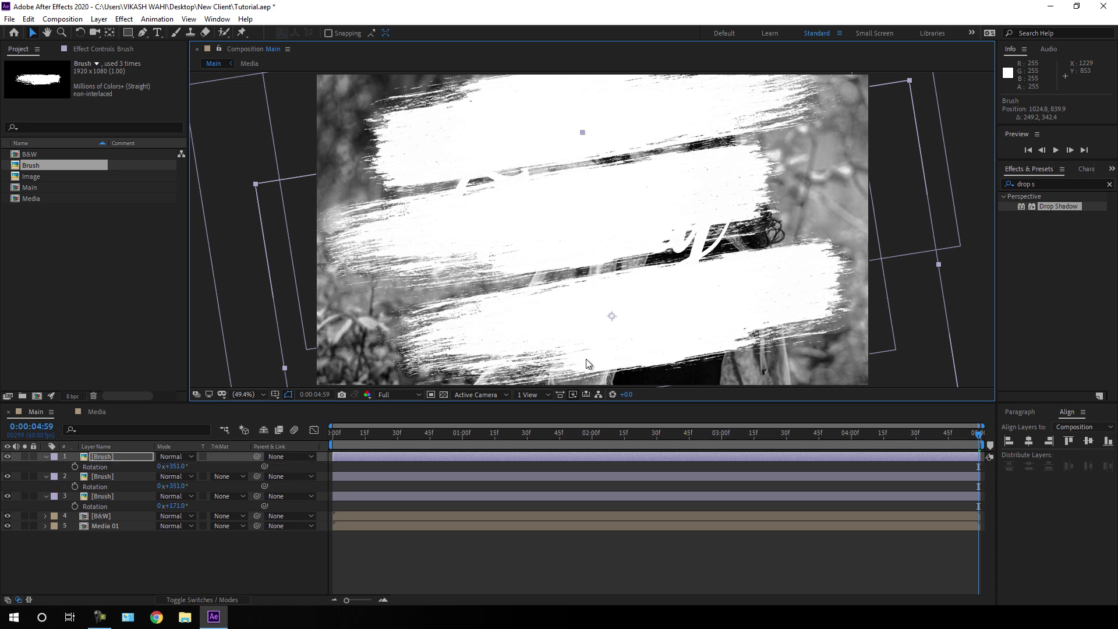
left_click_drag(174, 466, 266, 457)
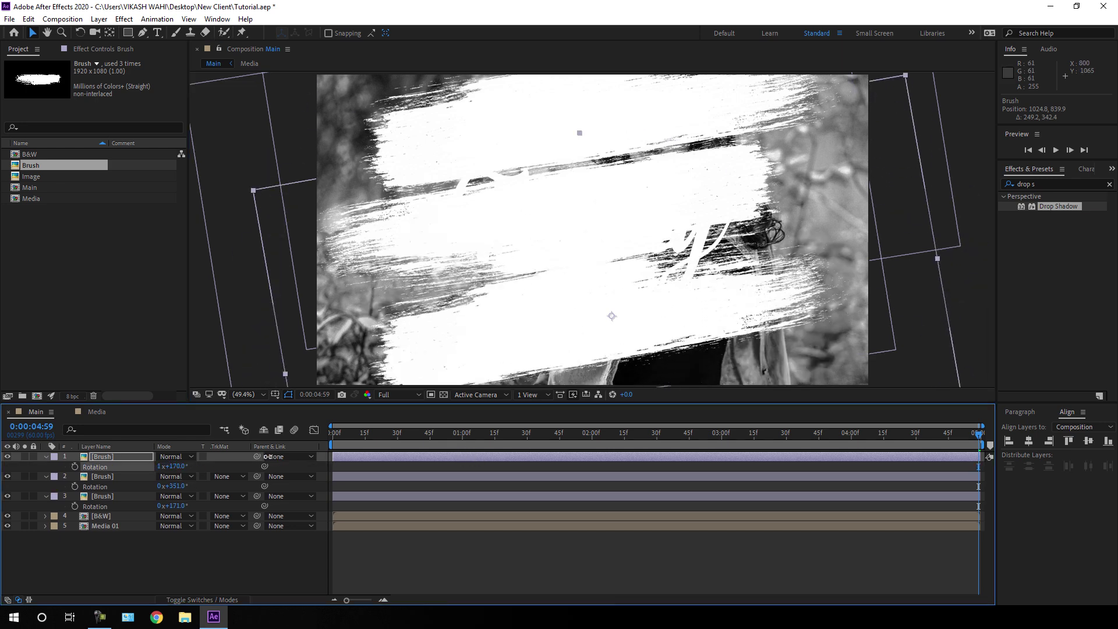
mouse_move(648, 319)
left_mouse_down()
mouse_move(724, 319)
mouse_move(698, 319)
left_mouse_up()
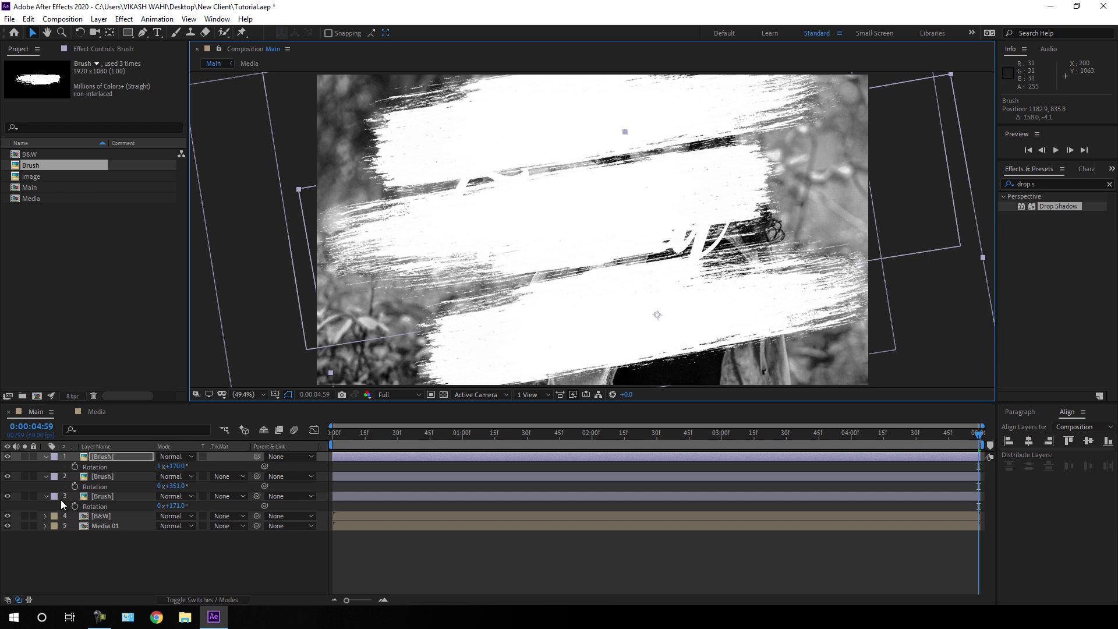
- Set Position keyframes on all three Brush layers at 0:00:02:00
left_click(100, 497)
left_click(105, 477, "ctrl")
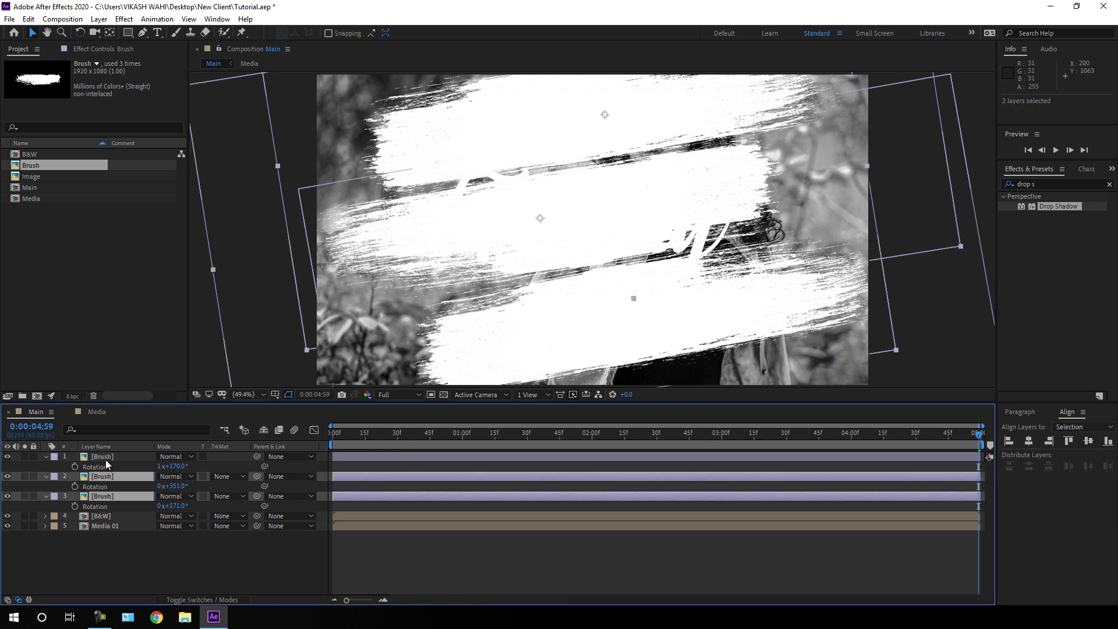
left_click(105, 459, "ctrl")
left_click(591, 436)
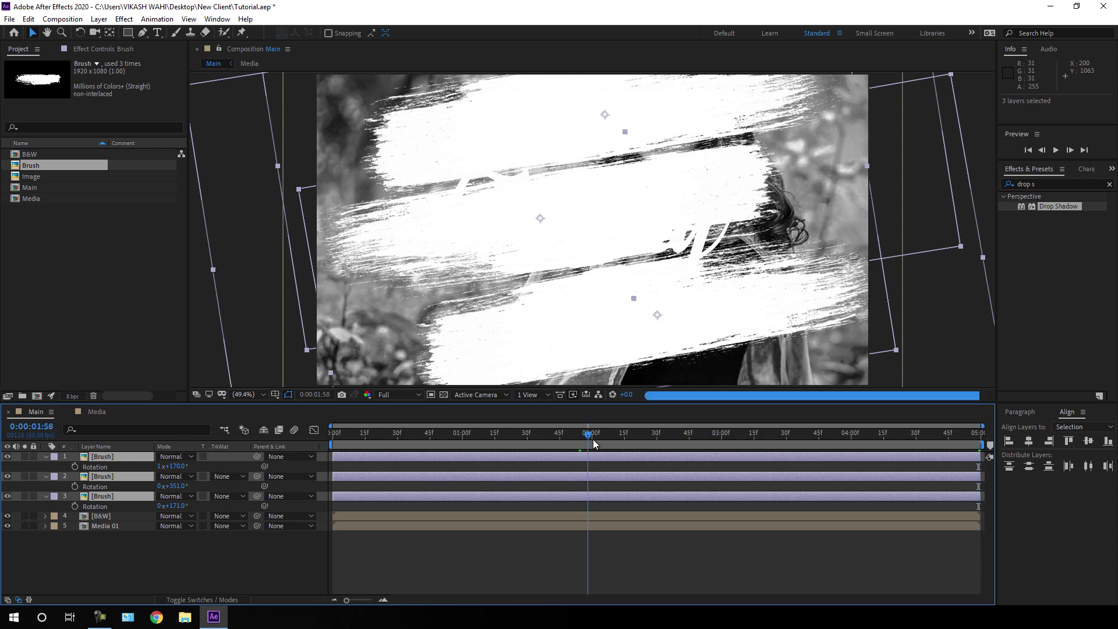
key("ctrl+z")
key("p")
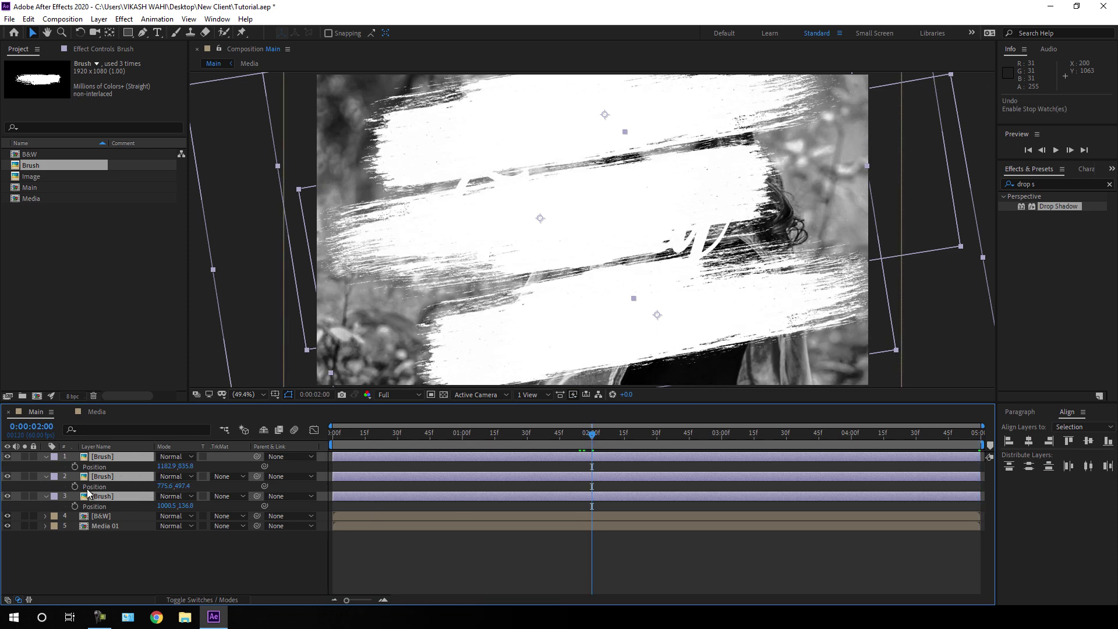
left_click(74, 468)
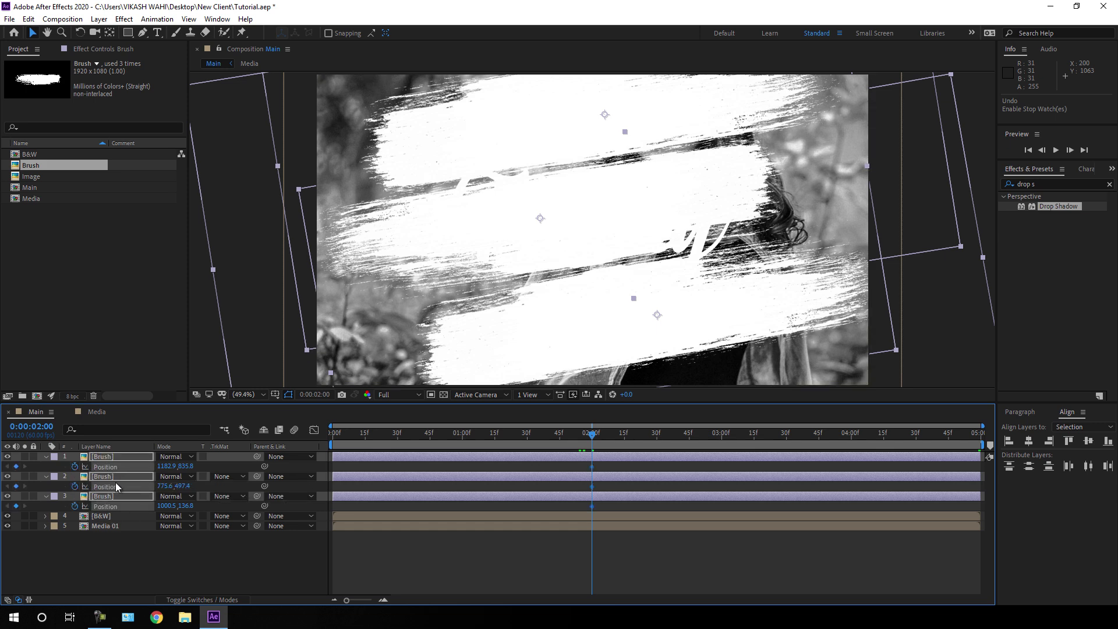
- At 0:00:00:00, move the upper Brush stroke out past the frame's left edge, to about -1279, 441
left_click_drag(563, 434, 316, 443)
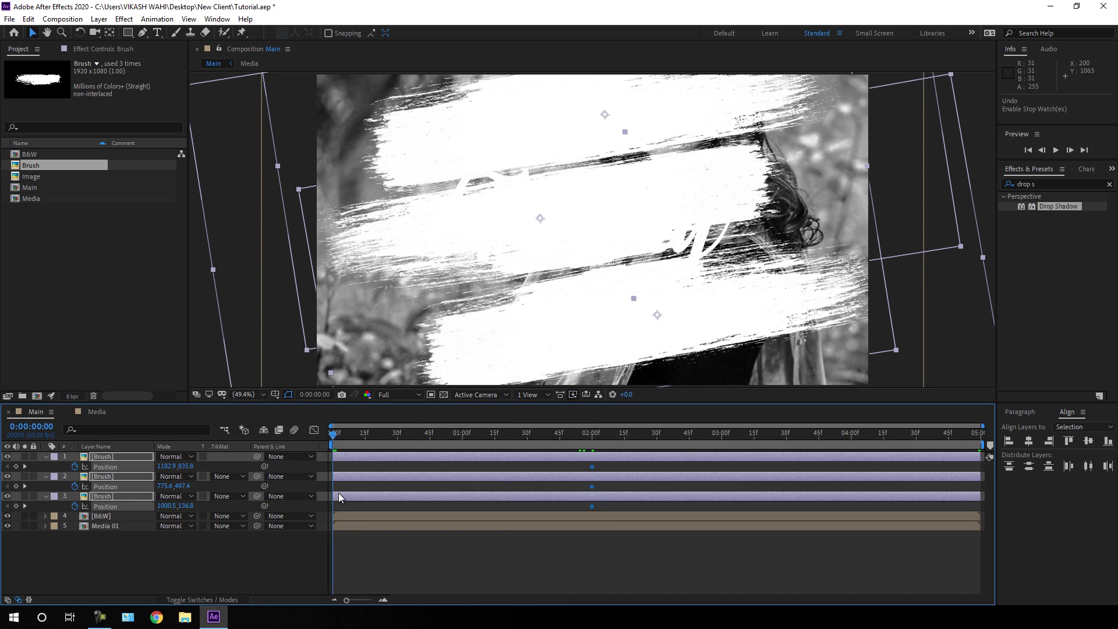
left_click(206, 544)
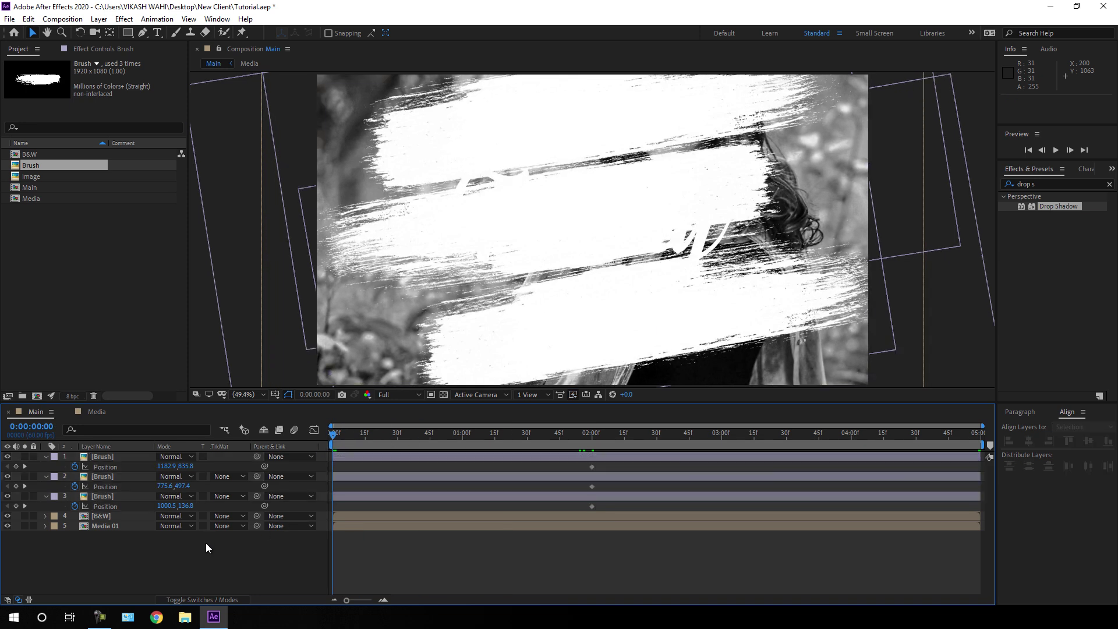
left_click(102, 496)
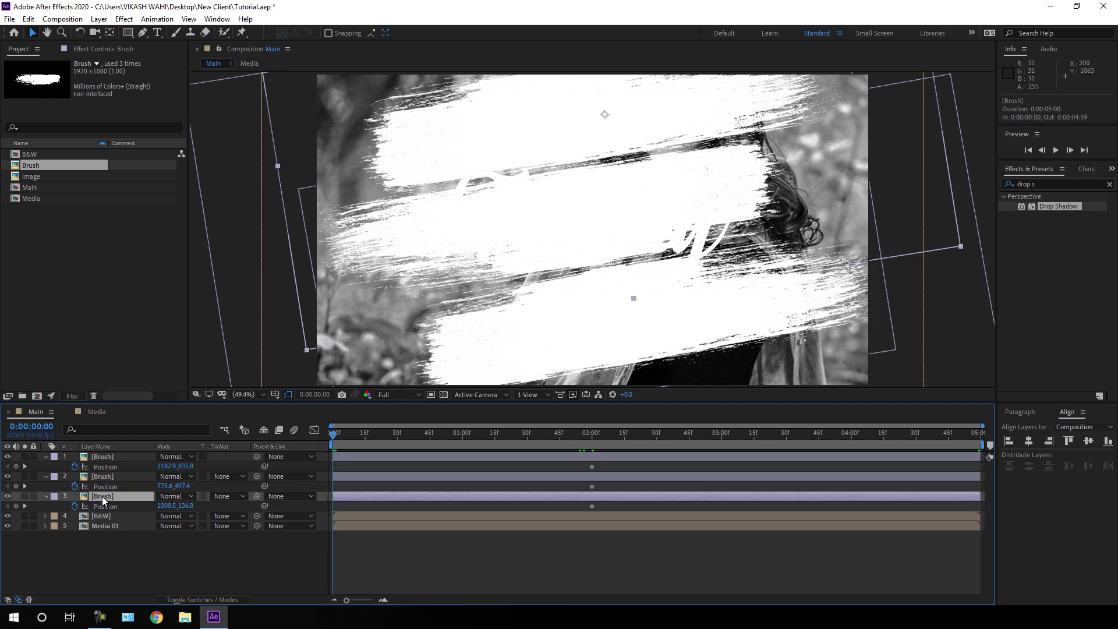
mouse_move(690, 121)
left_mouse_down()
mouse_move(461, 167)
mouse_move(219, 174)
mouse_move(55, 202)
left_mouse_up()
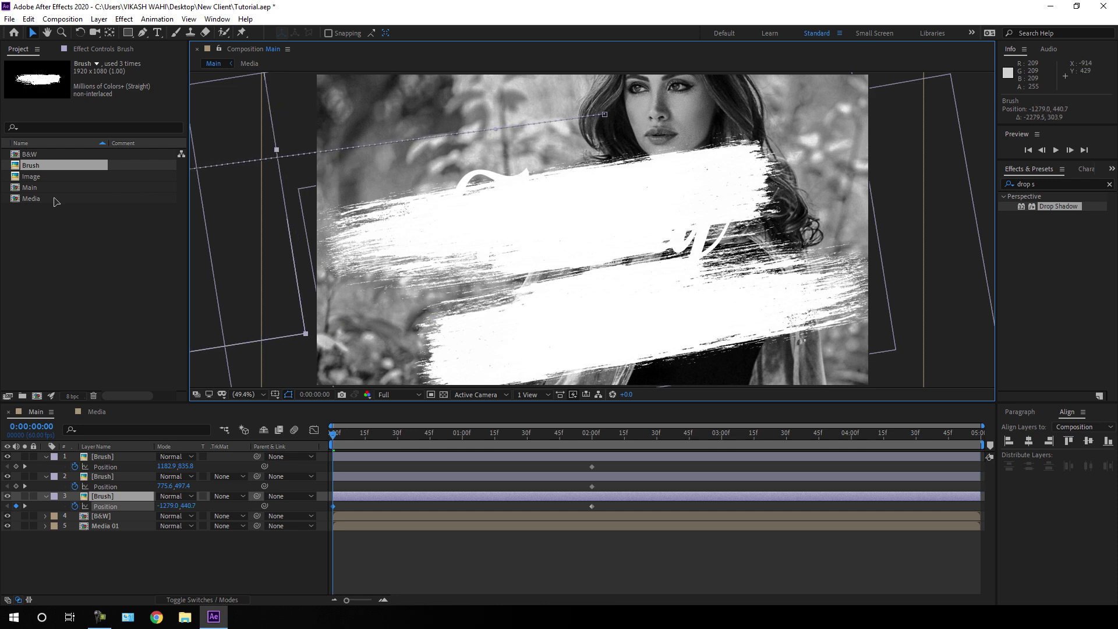
- At 0:00:00:00, move the middle Brush stroke out past the frame's right edge and the lower one past the left edge
left_click(100, 477)
left_click_drag(535, 284, 1027, 158)
left_click(114, 459)
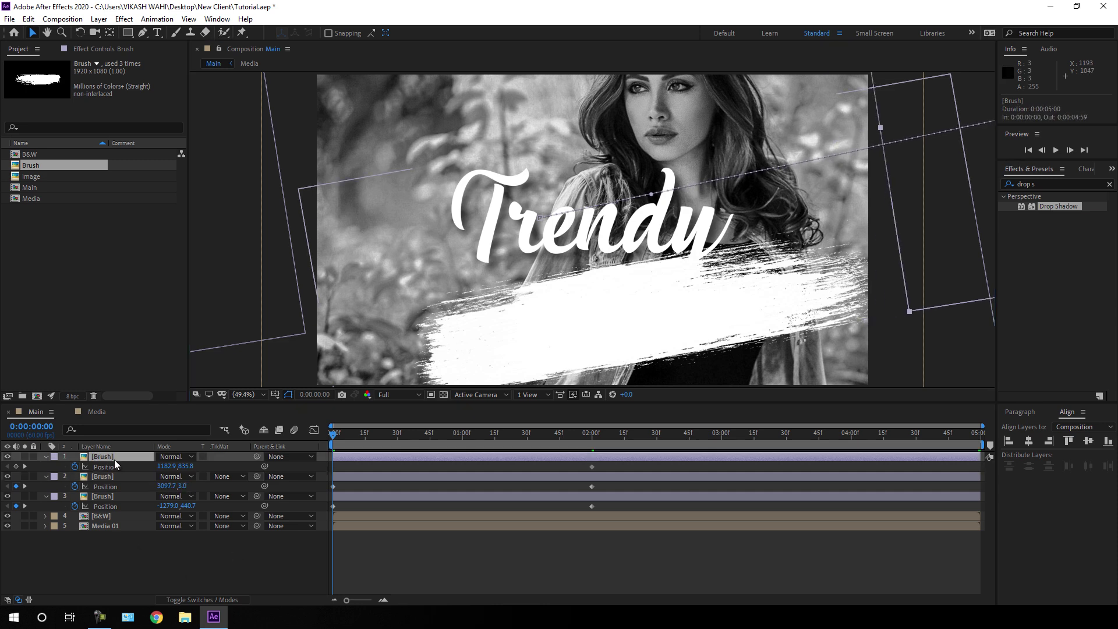
left_click_drag(799, 314, 111, 442)
left_click_drag(337, 436, 551, 425)
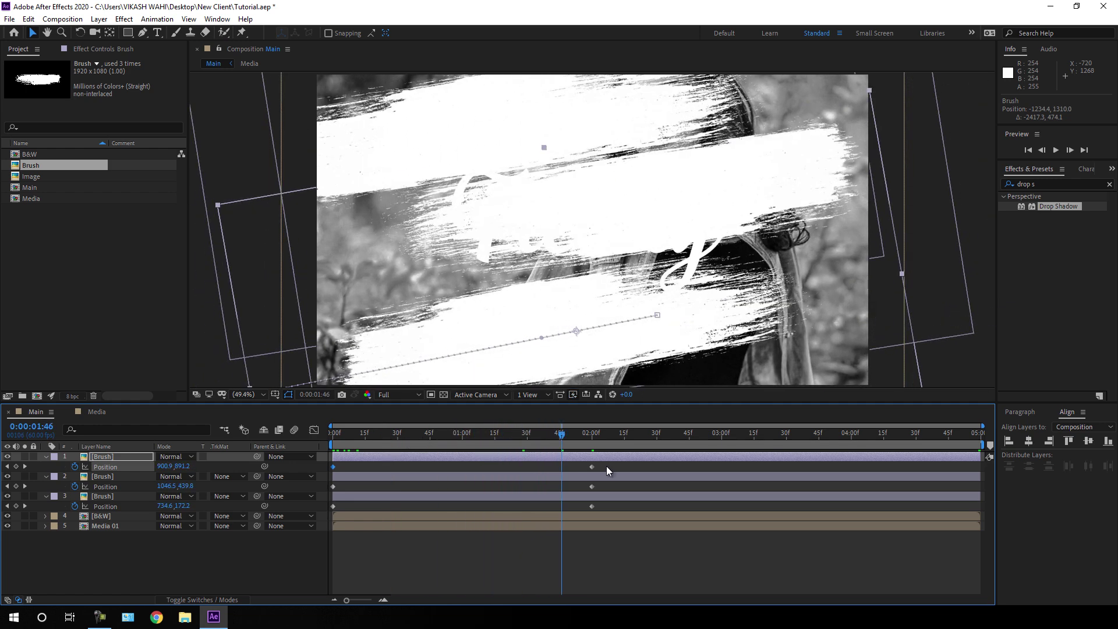
- Apply Easy Ease to all Position keyframes of the three Brush layers and show their speed curves in the Graph Editor
left_click_drag(610, 463, 330, 509)
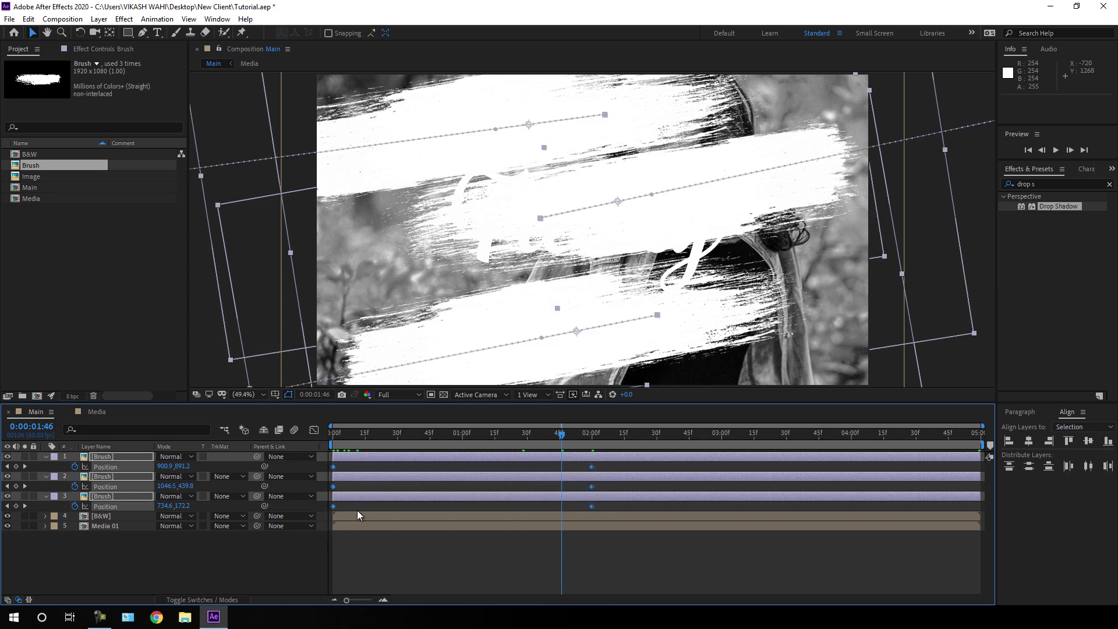
key("F9")
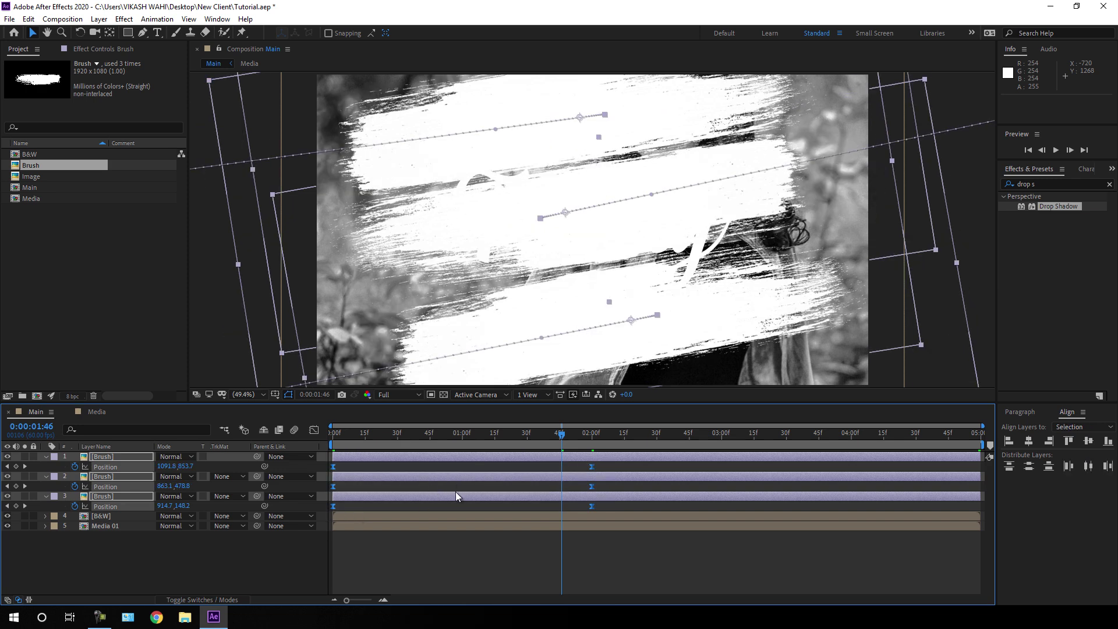
left_click(313, 431)
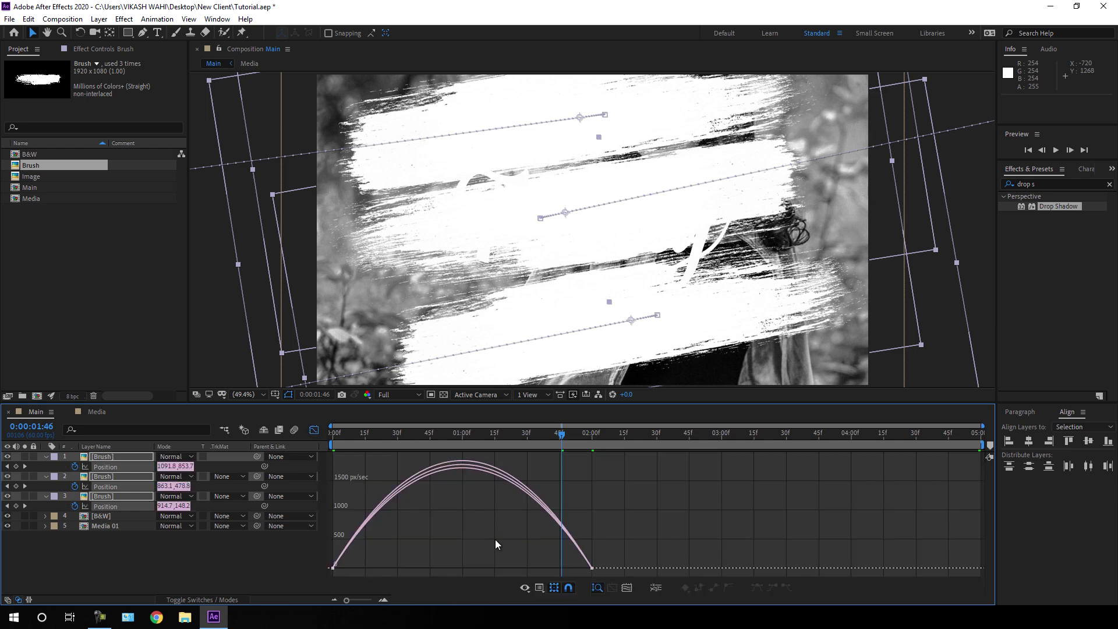
- Reshape the three Brush layers' Position speed curves so the motion peaks early and eases out long, and close the Graph Editor
right_click(478, 542)
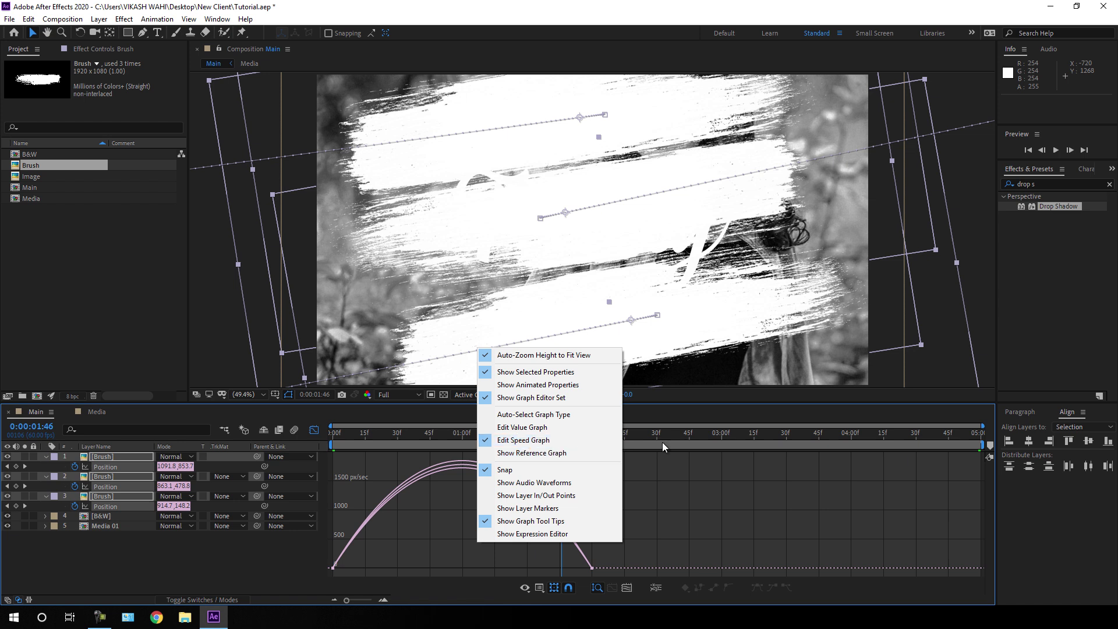
left_click(643, 470)
mouse_move(608, 553)
left_mouse_down()
mouse_move(578, 575)
mouse_move(433, 567)
left_mouse_up()
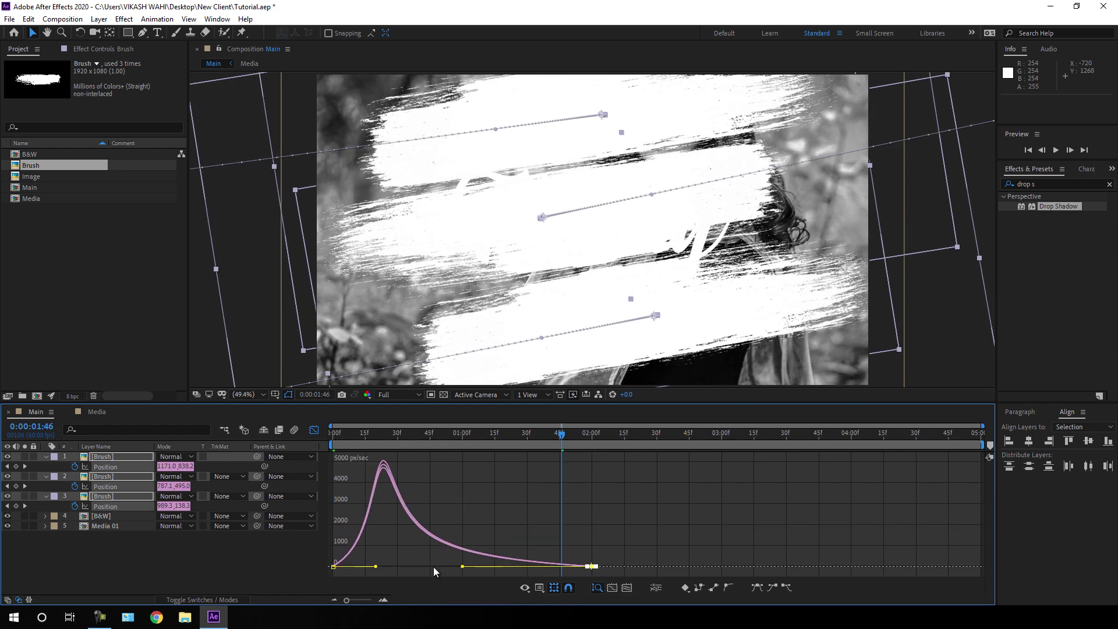
left_click(313, 431)
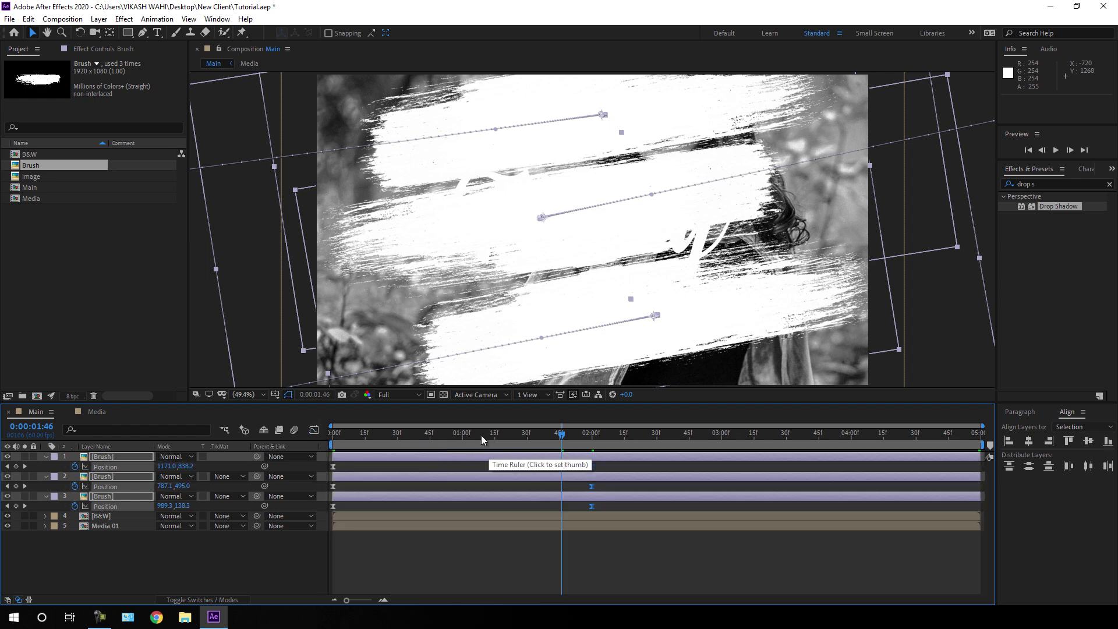
left_click(410, 437)
mouse_move(379, 440)
left_mouse_down()
mouse_move(320, 445)
mouse_move(496, 443)
left_mouse_up()
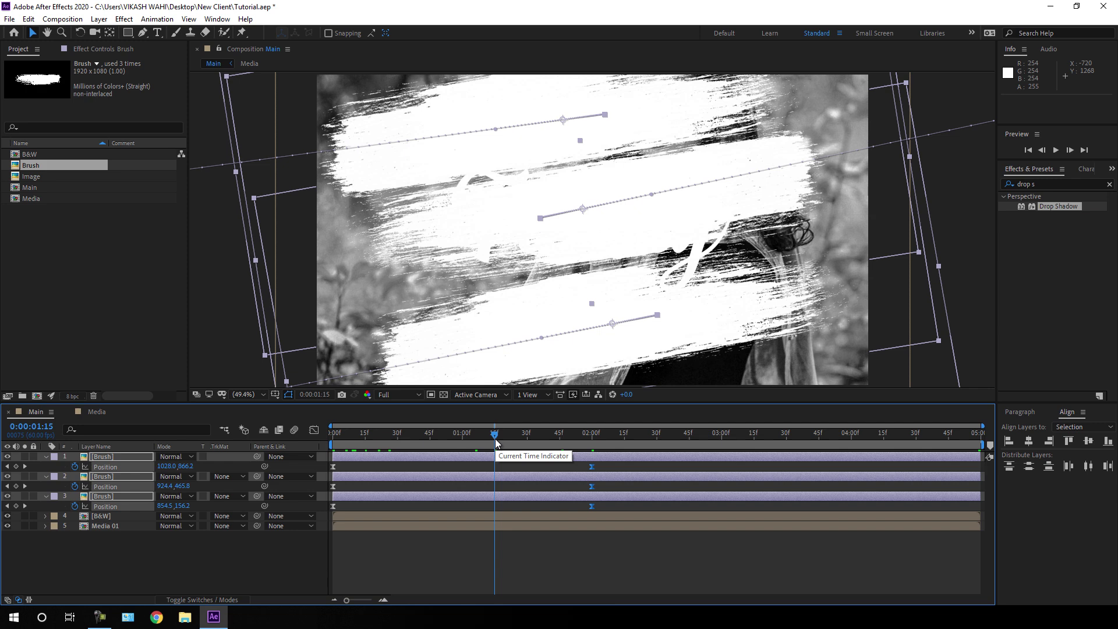
- Stagger the Position keyframes so the middle Brush layer starts at 0:00:00:30 and the first Brush layer at 0:00:01:00
left_click(398, 441)
left_click_drag(399, 444, 397, 444)
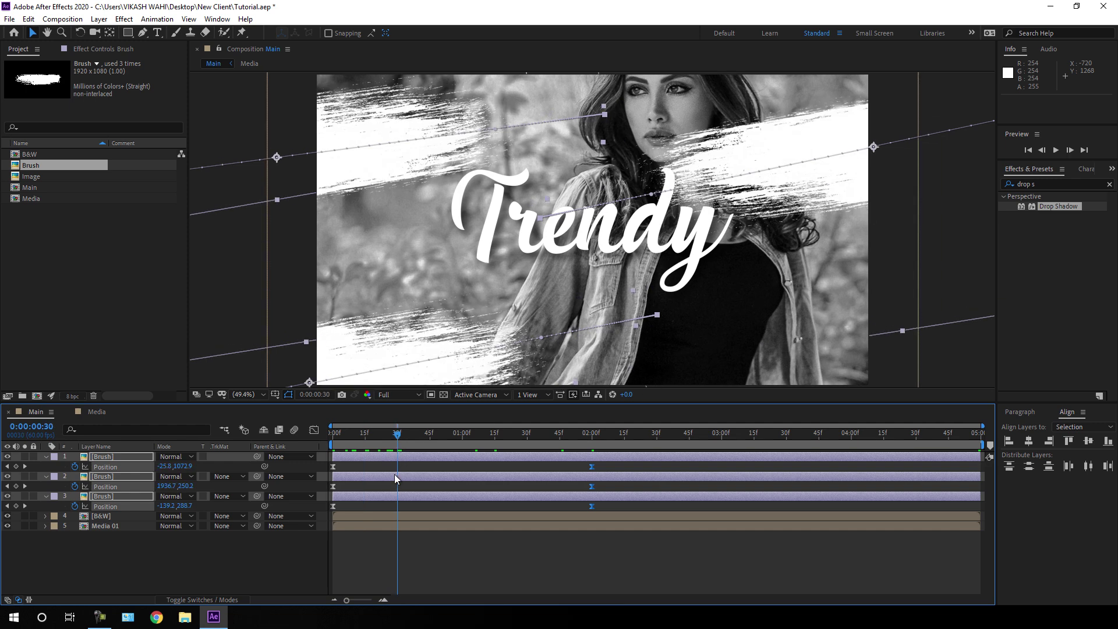
left_click_drag(609, 483, 397, 494)
left_click_drag(448, 436, 461, 432)
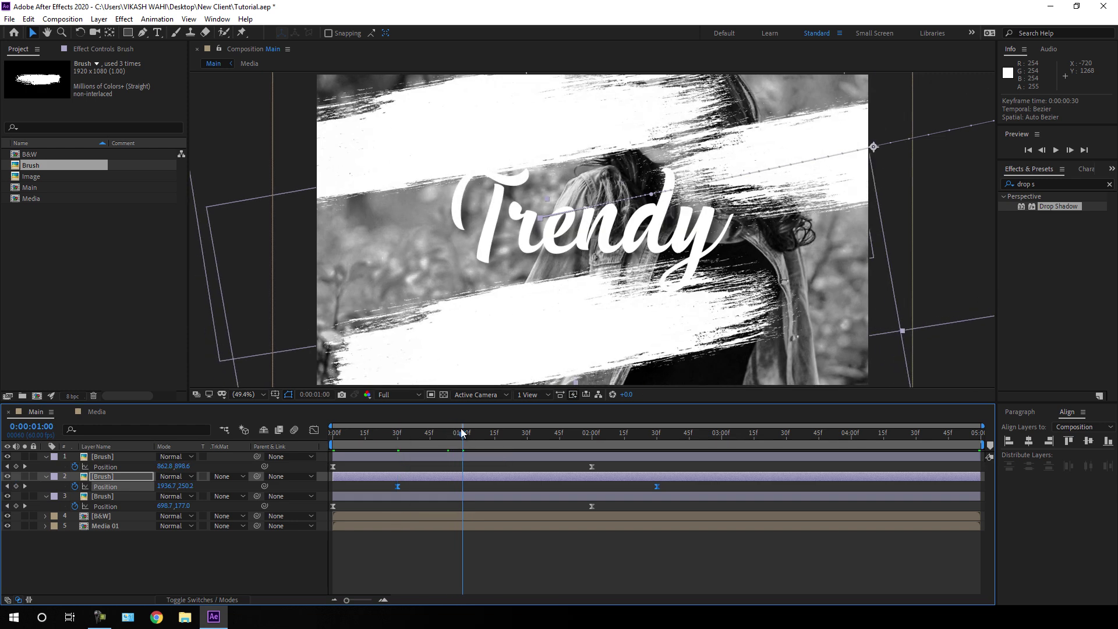
mouse_move(610, 466)
left_mouse_down()
mouse_move(394, 469)
mouse_move(321, 484)
mouse_move(467, 470)
left_mouse_up()
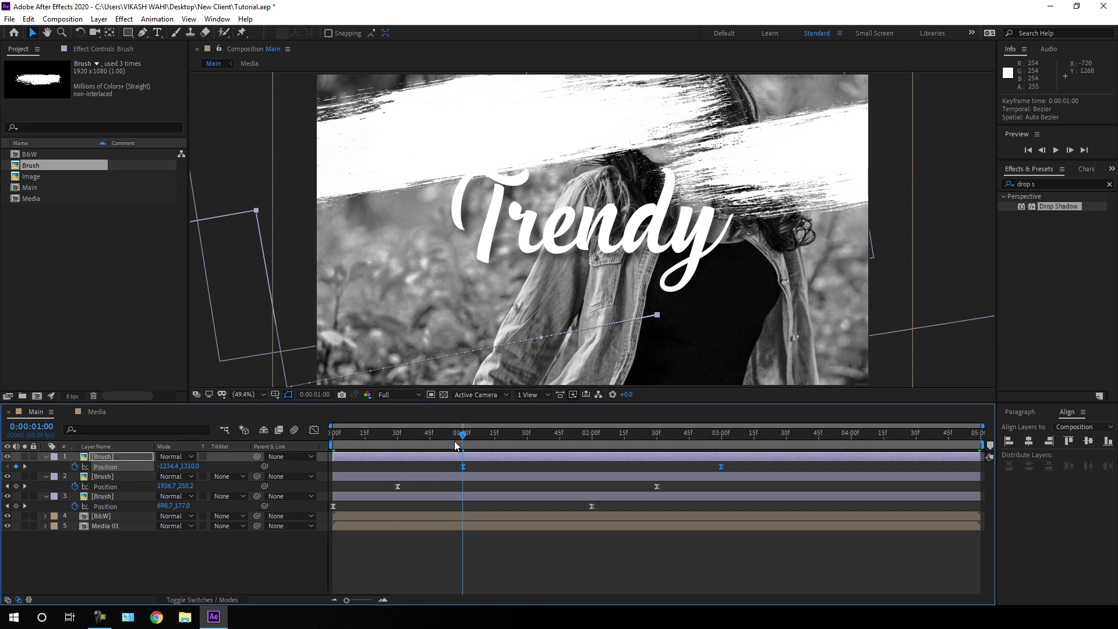
- Set the preview resolution to Half and play the staggered brush animation from the start
key("Home")
left_click(393, 398)
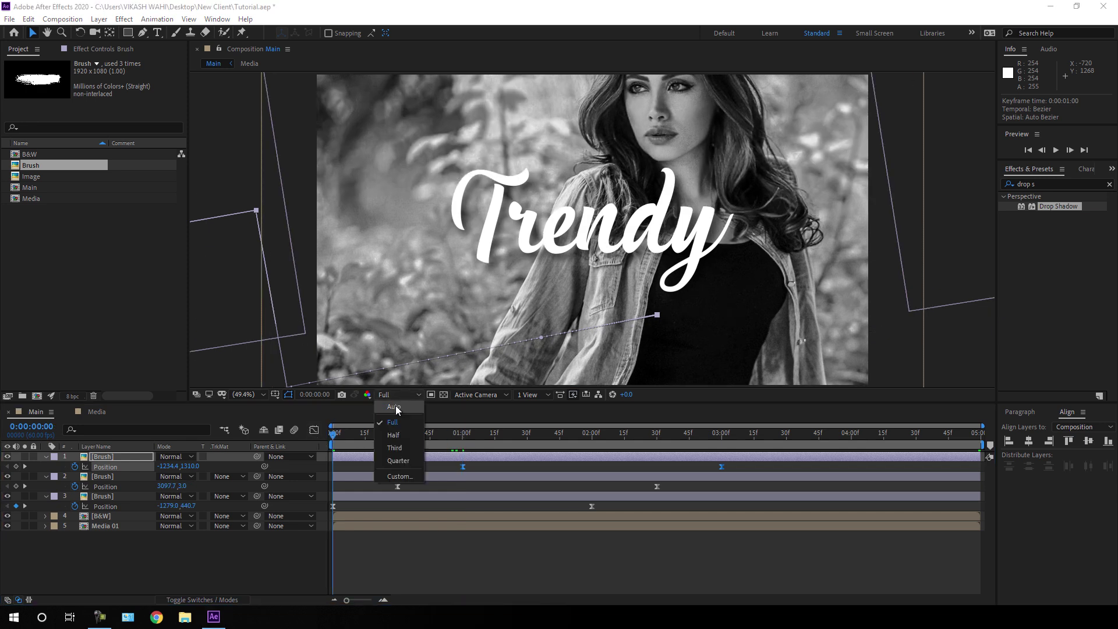
left_click(393, 435)
key("space")
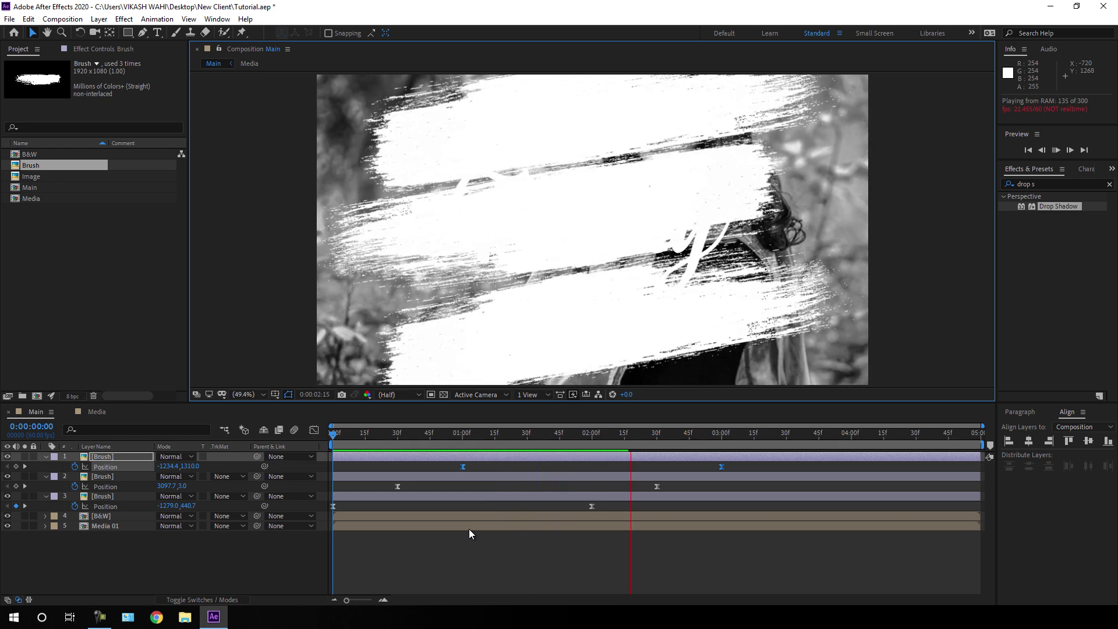
key("space")
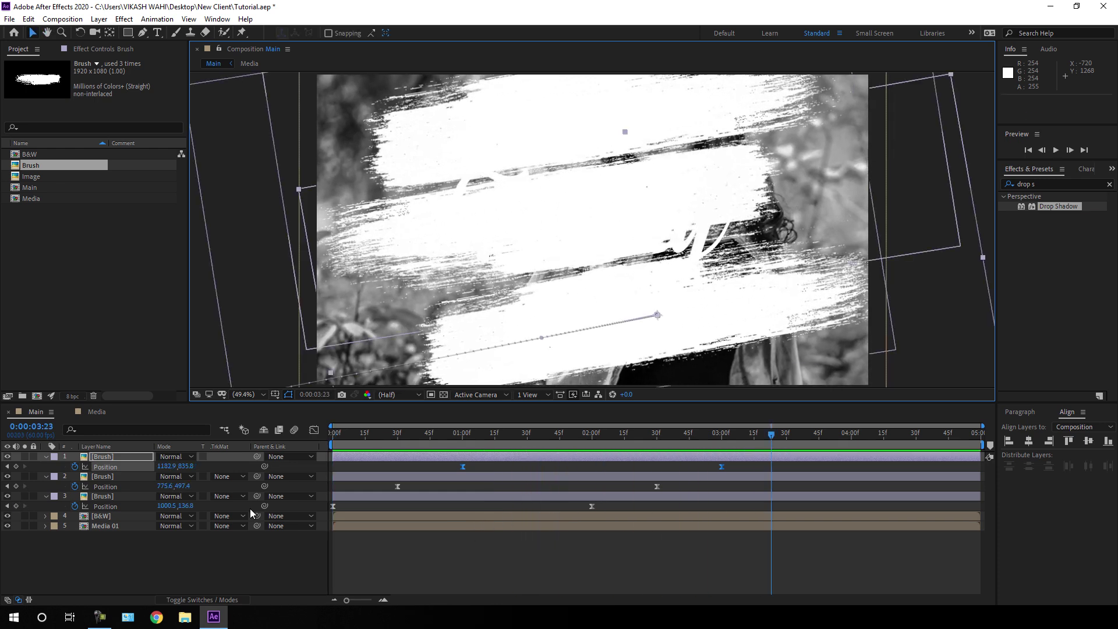
- Pre-compose the three Brush layers into a new composition named Brushes
left_click(106, 496)
left_click(100, 476, "ctrl")
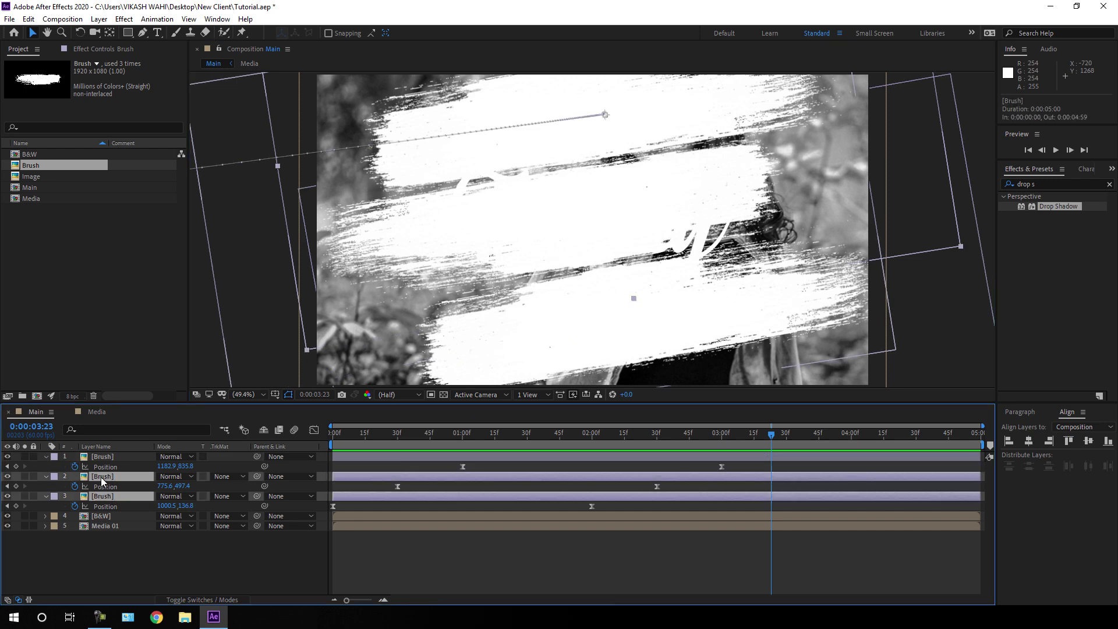
left_click(106, 457, "ctrl")
right_click(106, 457)
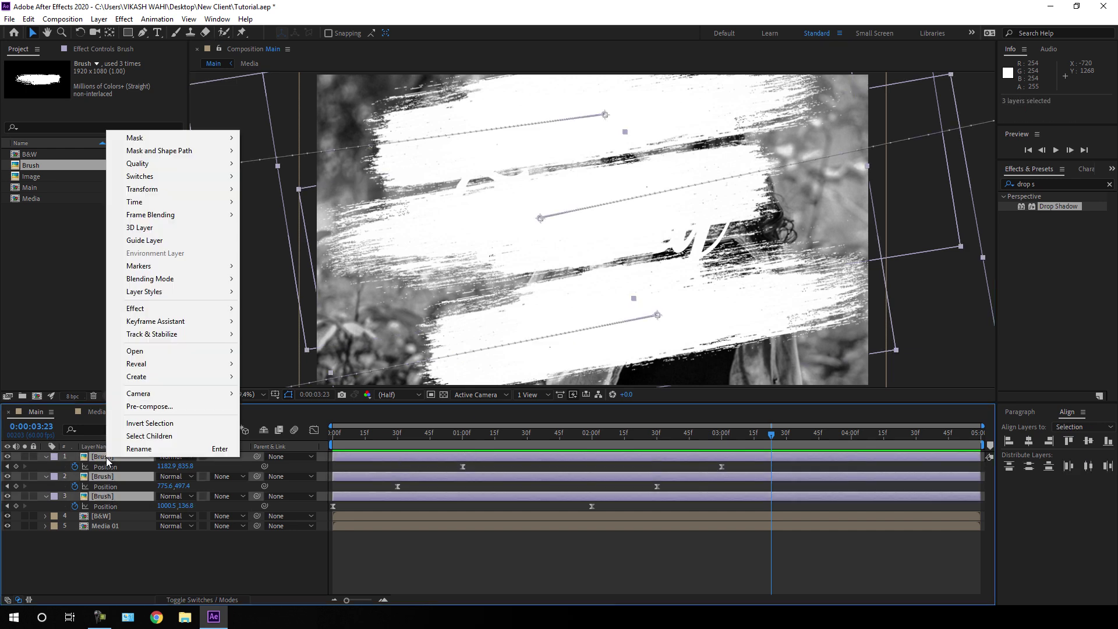
left_click(163, 407)
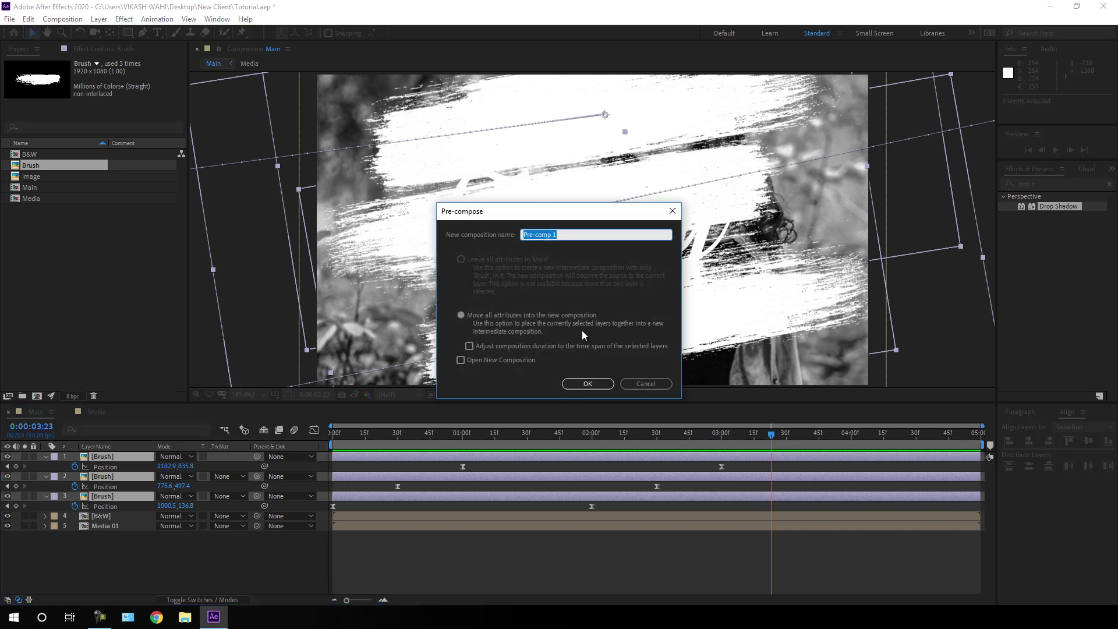
type("Brushes")
left_click(602, 382)
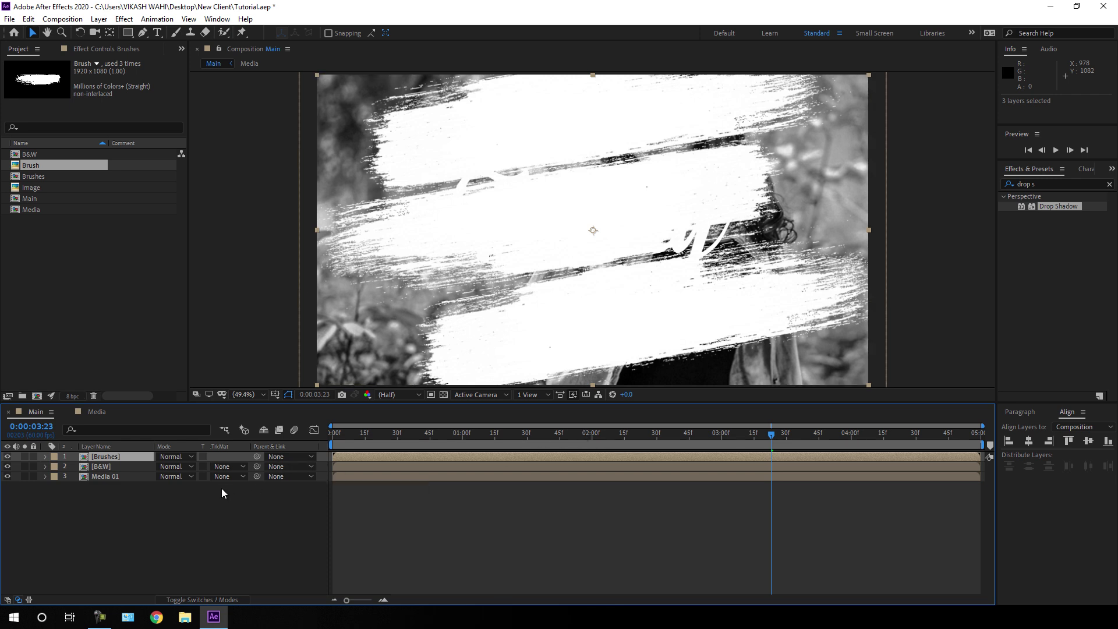
- Set the B&W layer's track matte to Luma Matte "[Brushes]" and check the reveal back to the start
left_click(114, 468)
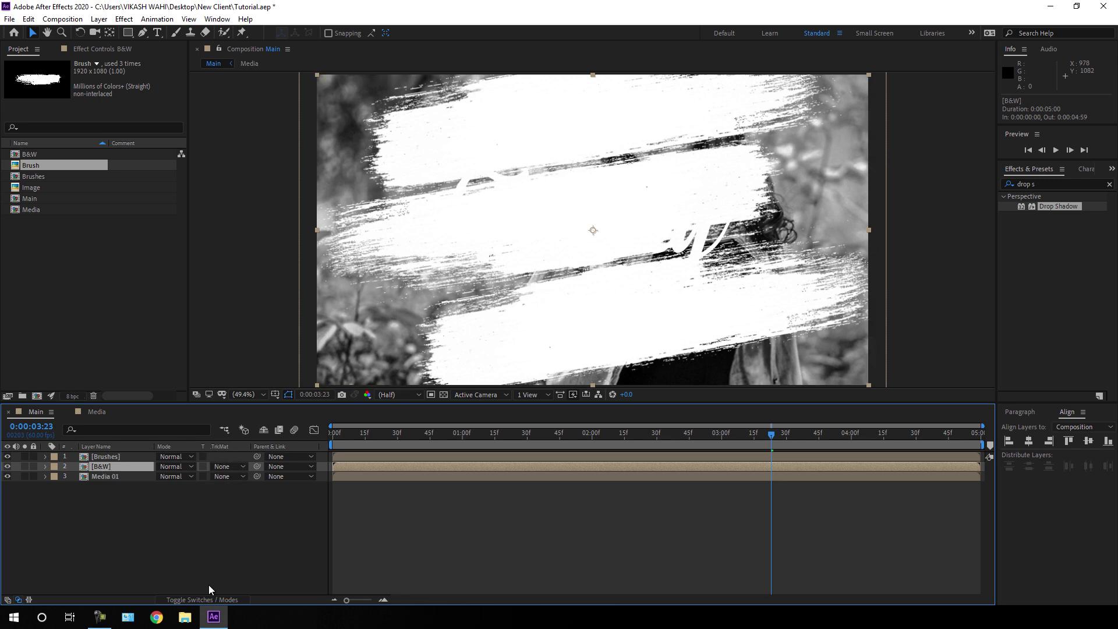
left_click(230, 467)
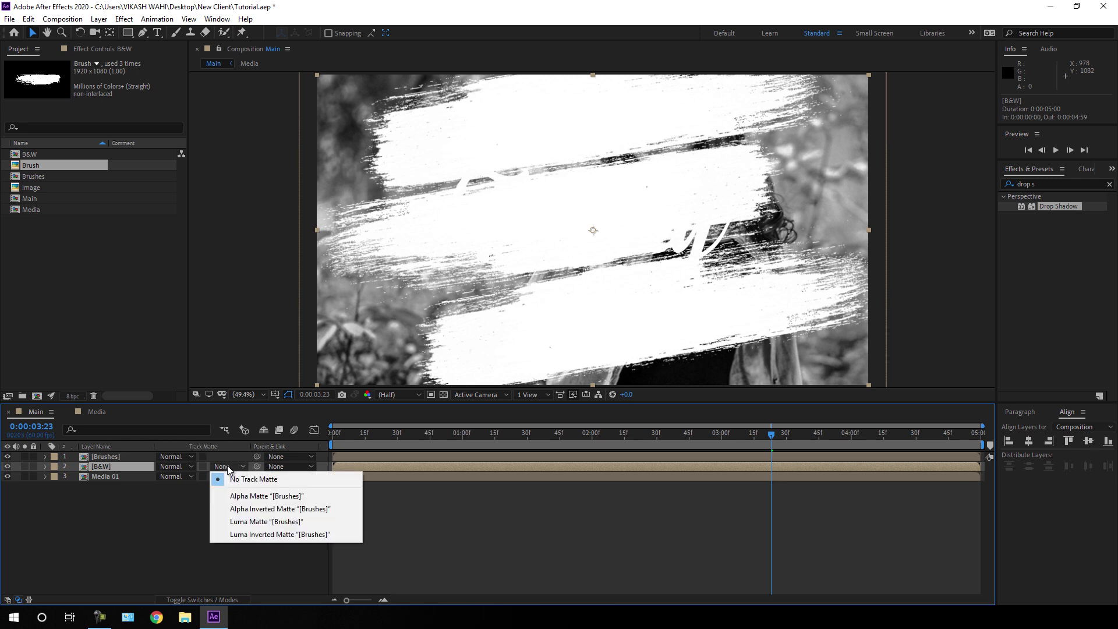
left_click(250, 521)
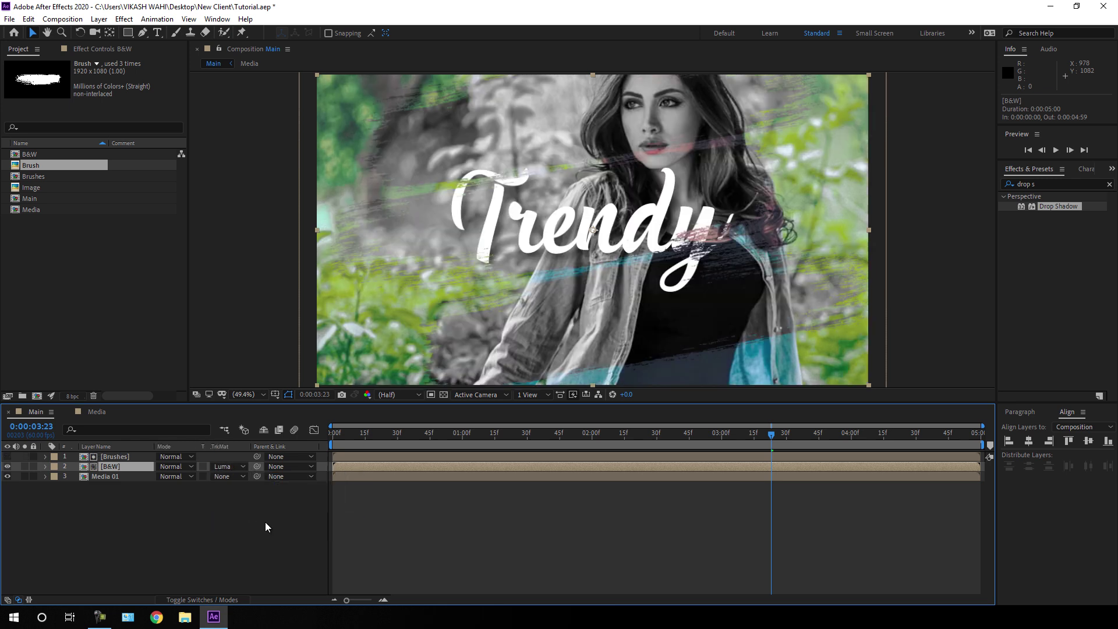
left_click_drag(640, 441, 332, 441)
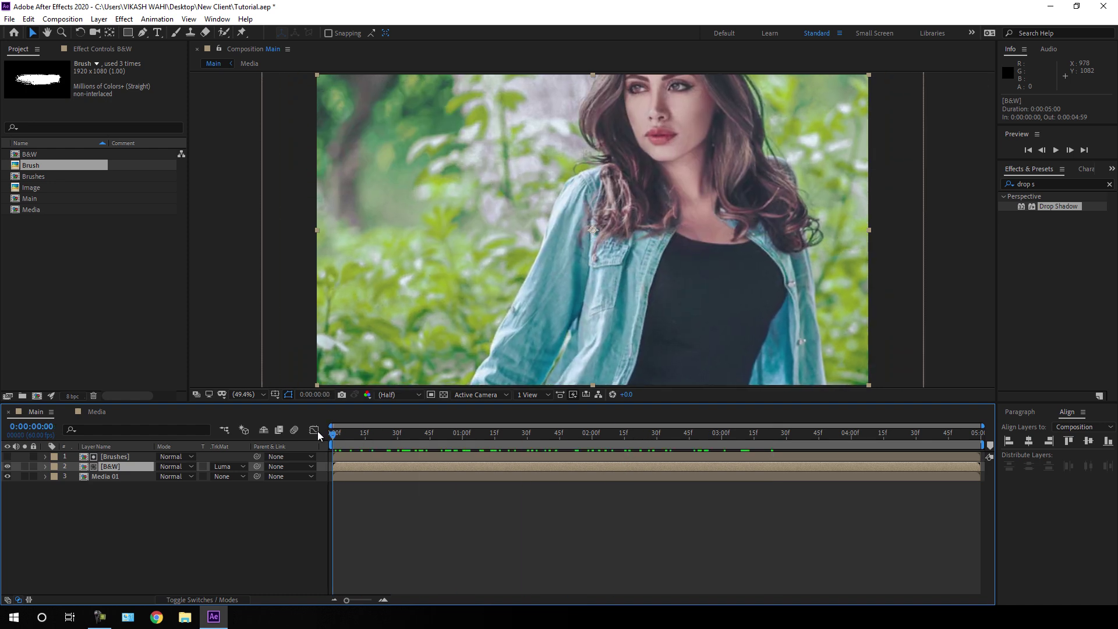
- Find the Directional Blur effect and apply it to the Media 01 layer
left_click(112, 476)
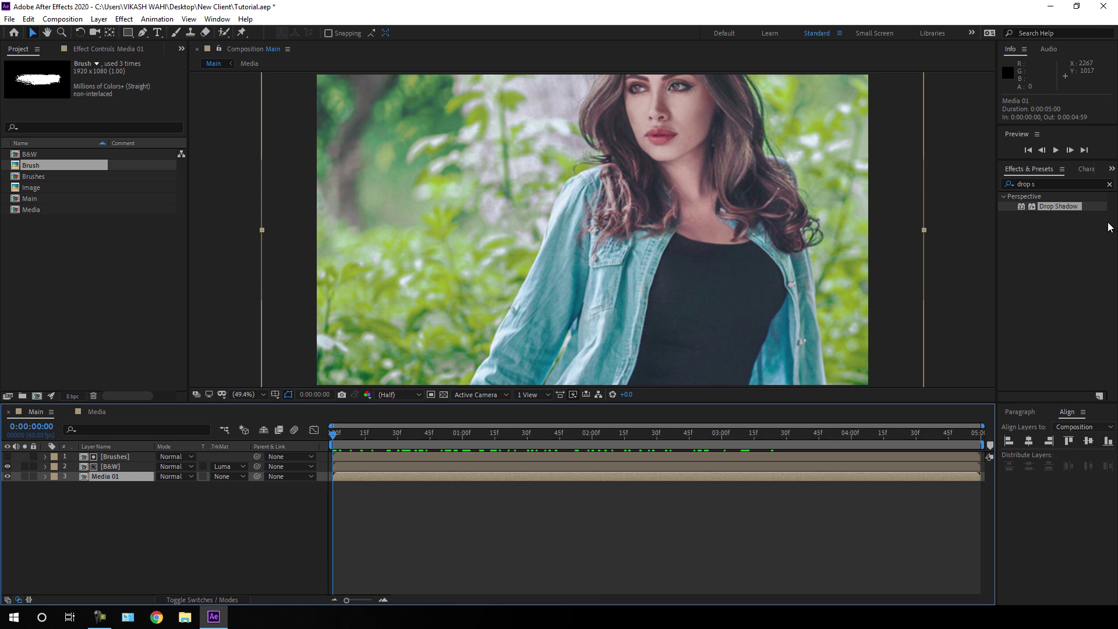
left_click(1109, 184)
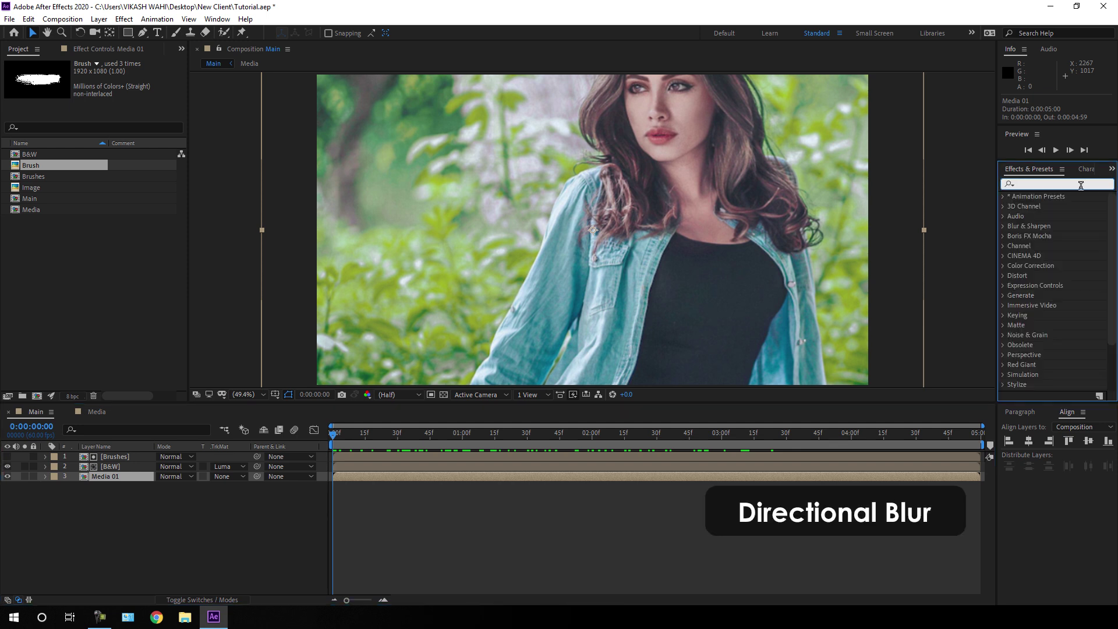
type("direct")
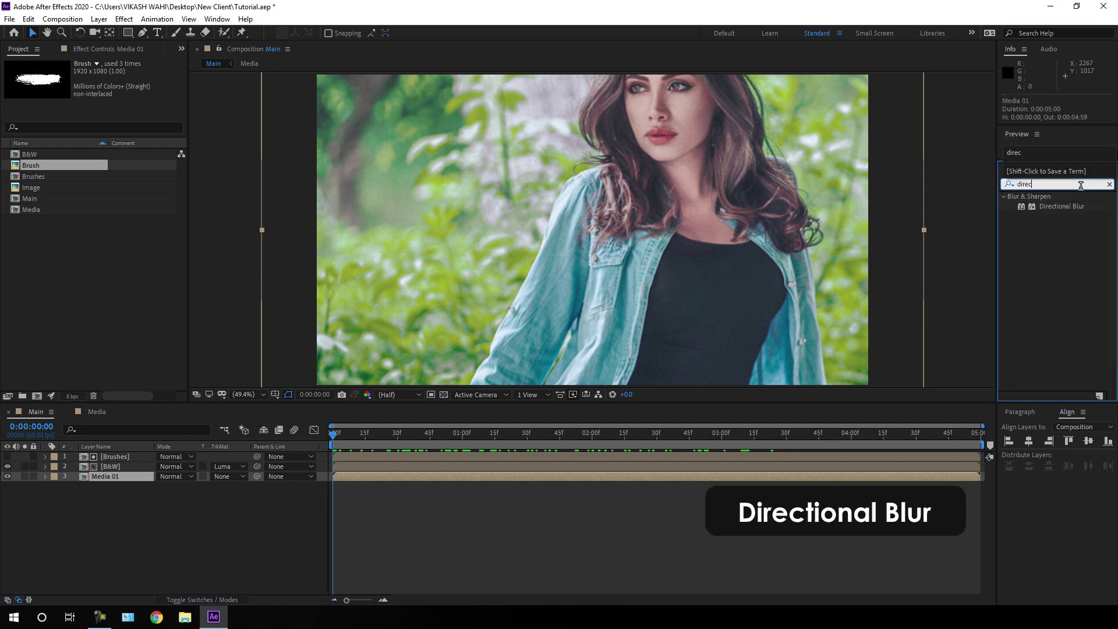
left_click(1071, 208)
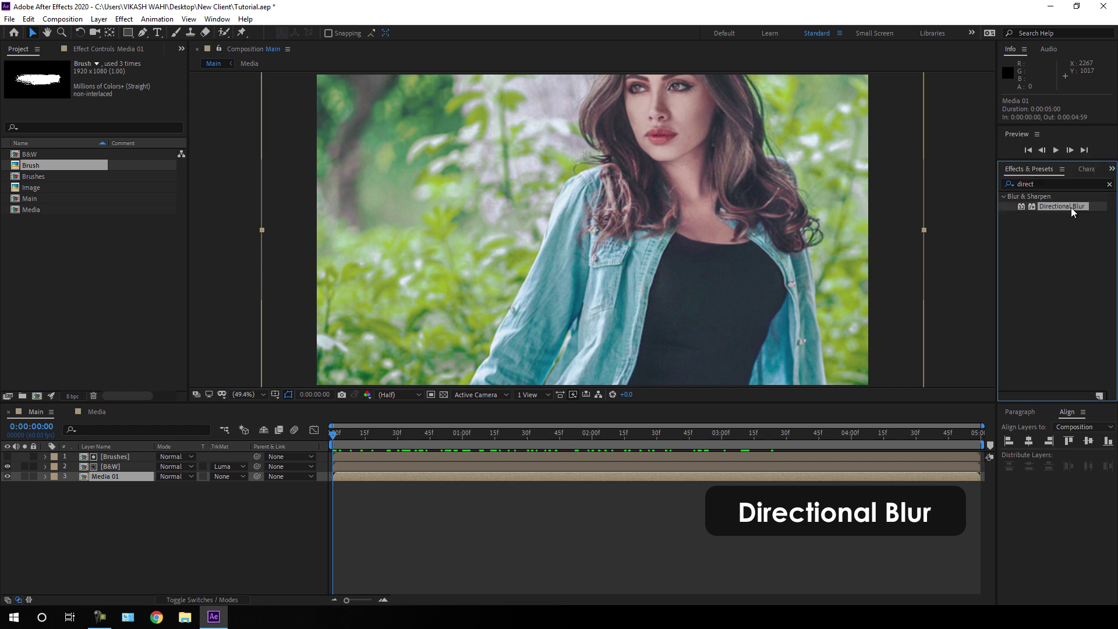
left_click_drag(1071, 208, 113, 480)
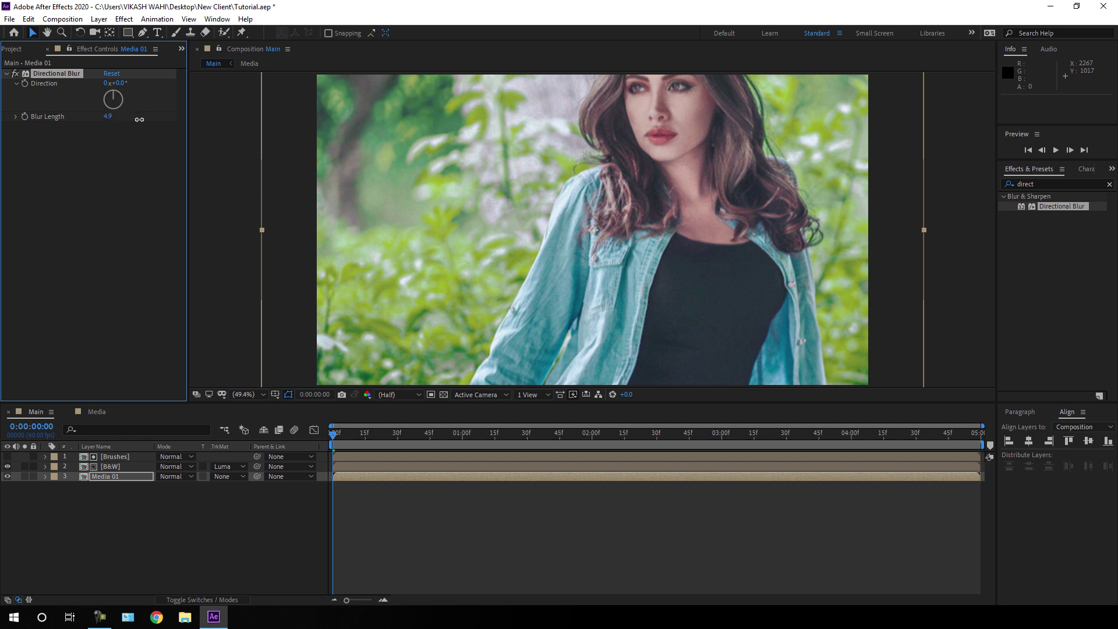
- Set the Directional Blur's Blur Length to 30 and check the result through to 0:00:02:40
left_click(108, 116)
type("30")
key("Return")
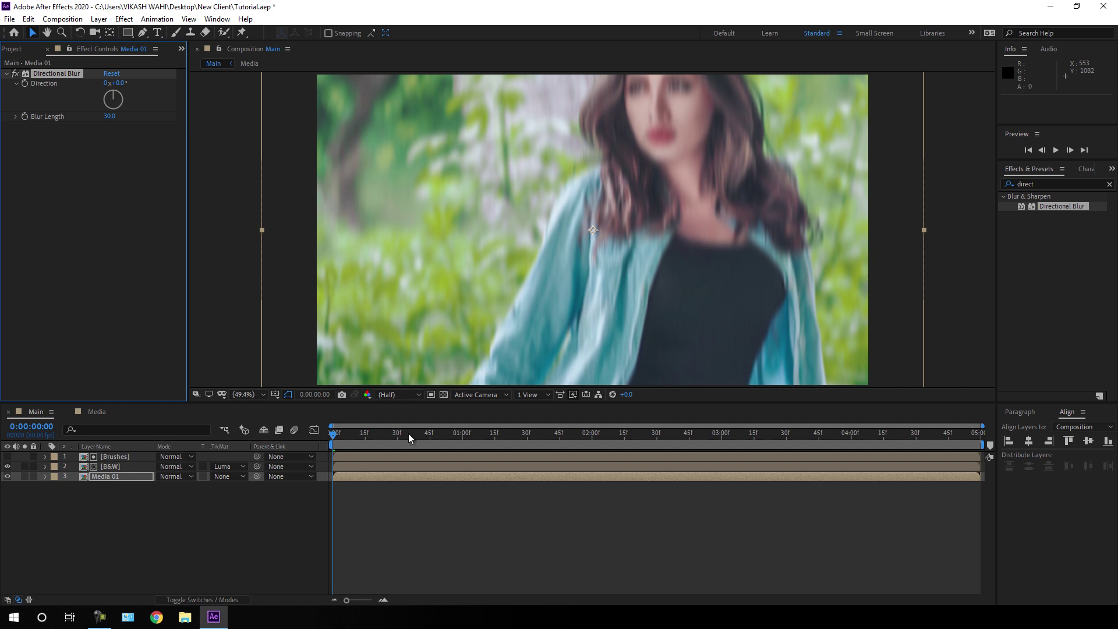
left_click_drag(356, 435, 679, 444)
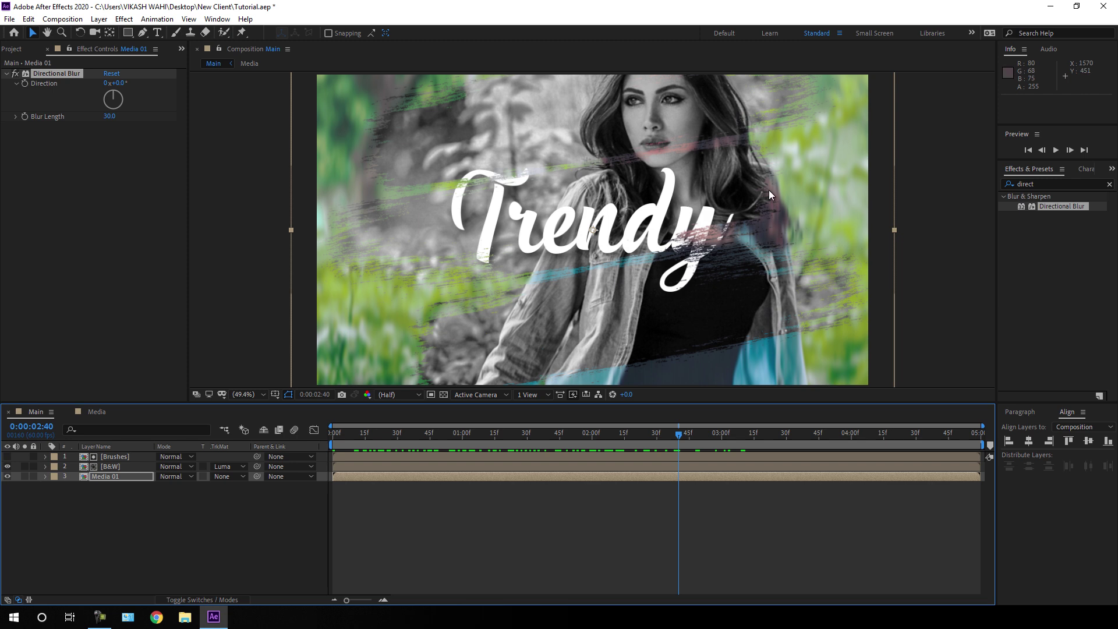
- Import the Flare video file from the New Client folder into the project as footage
left_click(12, 51)
right_click(47, 258)
mouse_move(76, 313)
left_click(215, 312)
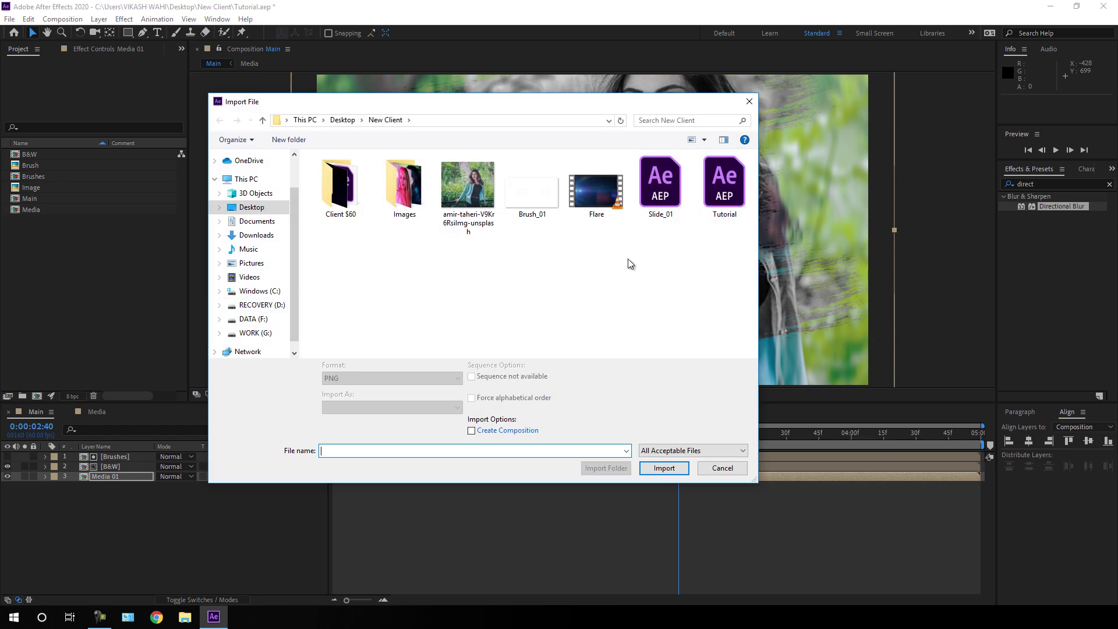
left_click(603, 207)
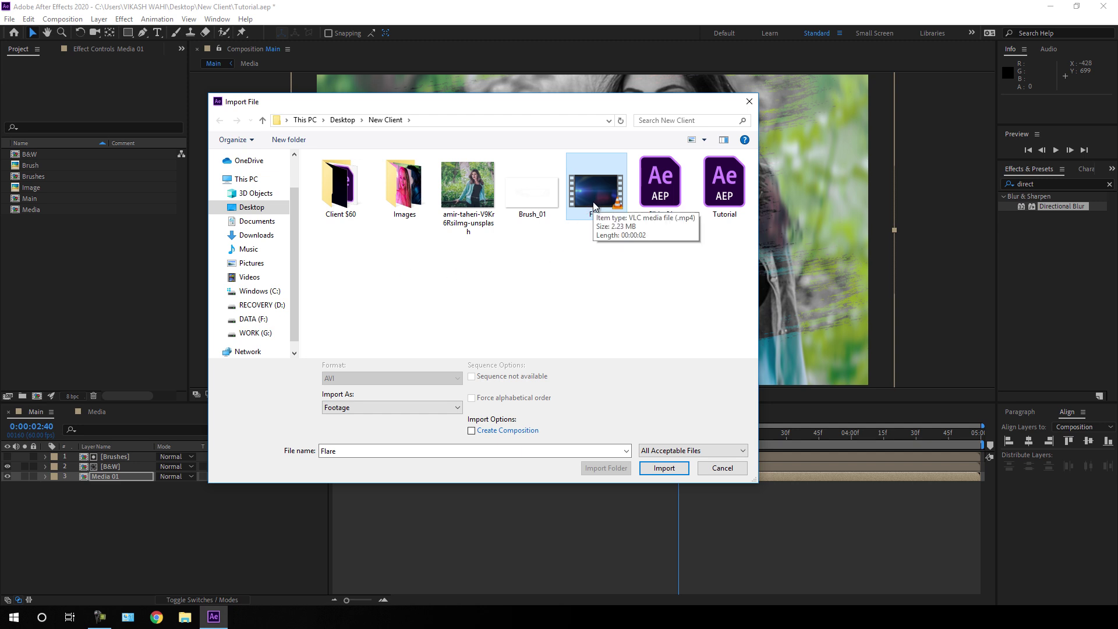
left_click(663, 468)
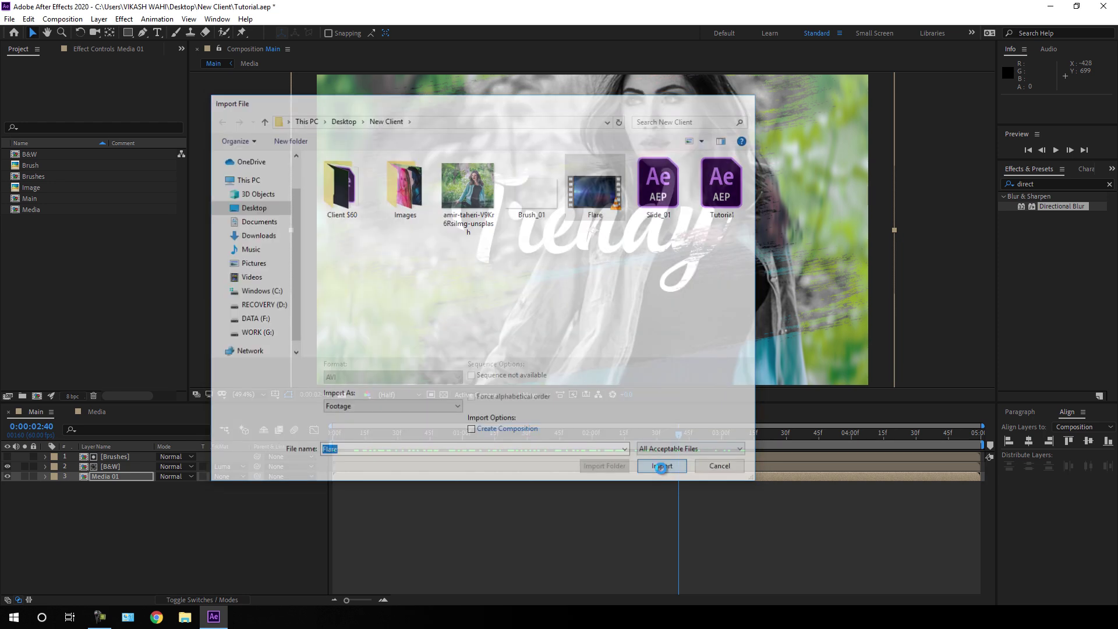
- Add Flare.mp4 as the uppermost layer of the Main composition, starting at 0:00:03:00
left_click_drag(42, 193, 120, 447)
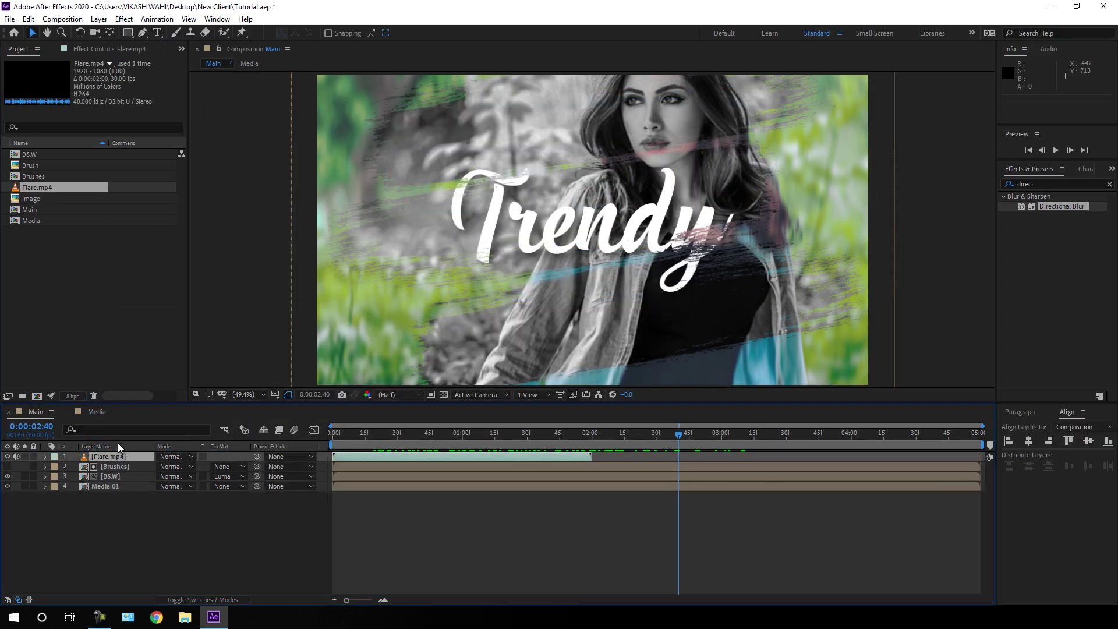
left_click_drag(465, 459, 853, 453)
left_click_drag(789, 435, 823, 436)
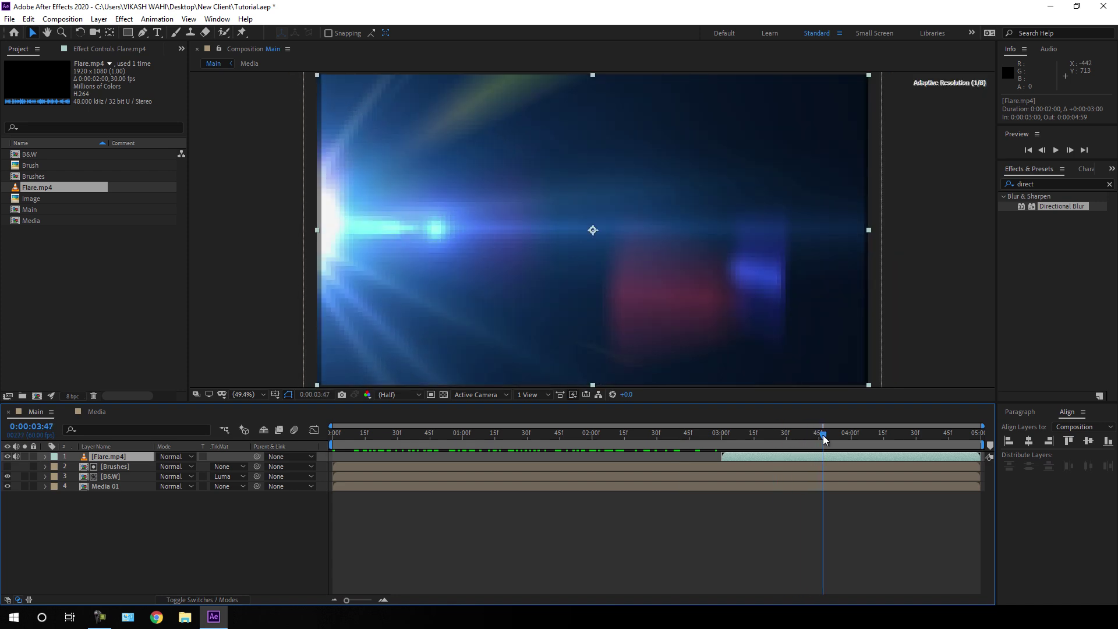
- Set the Flare layer's blending mode to Screen and its Scale to 200%
left_click(166, 457)
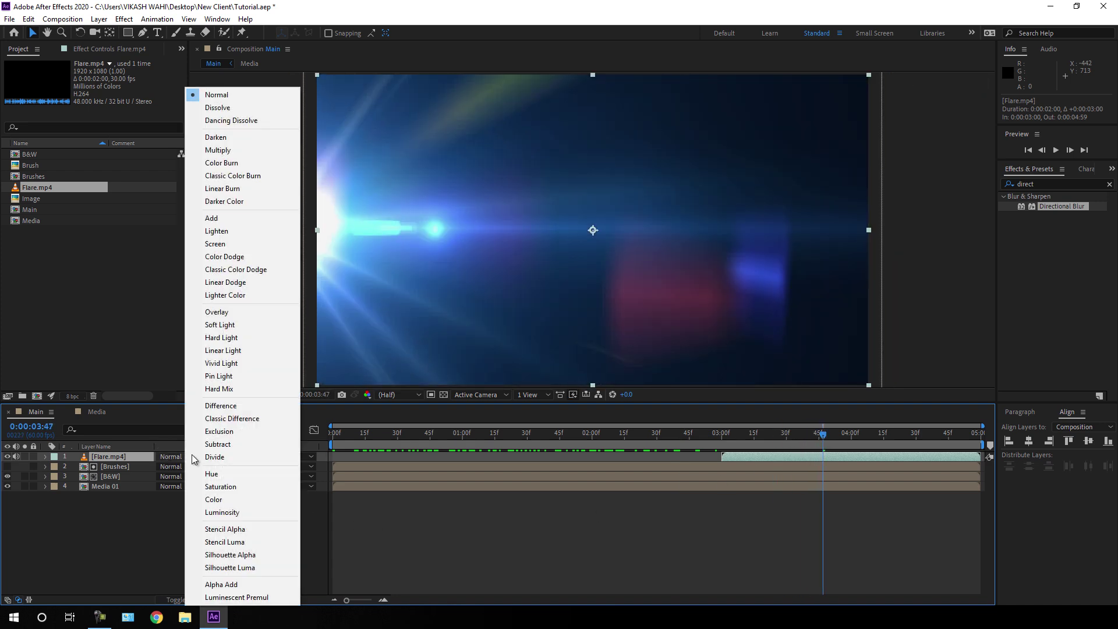
left_click(232, 245)
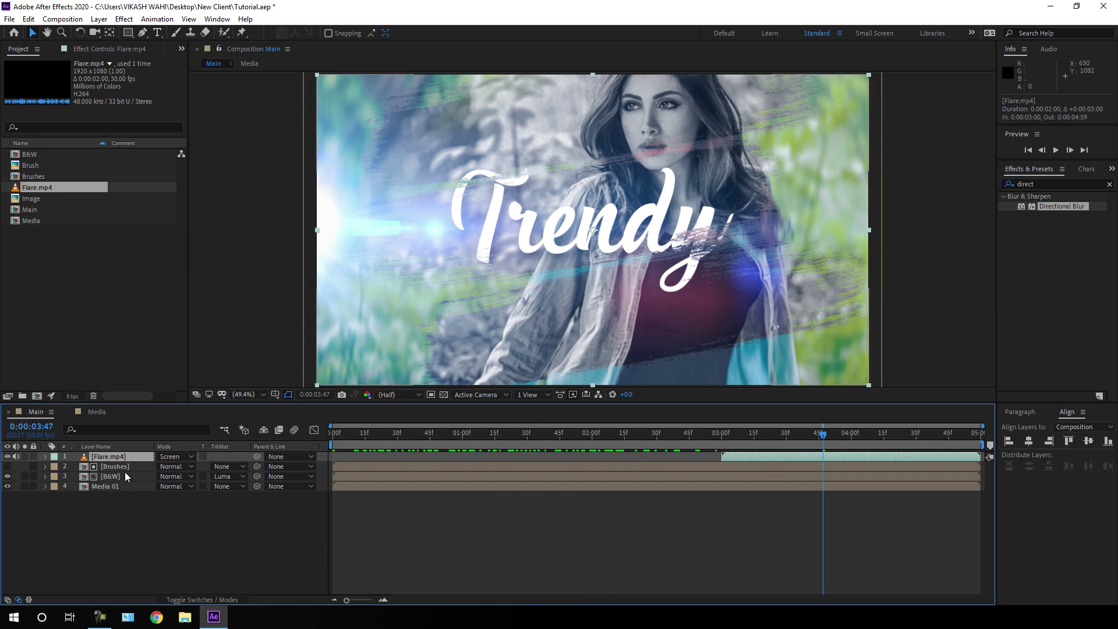
key("s")
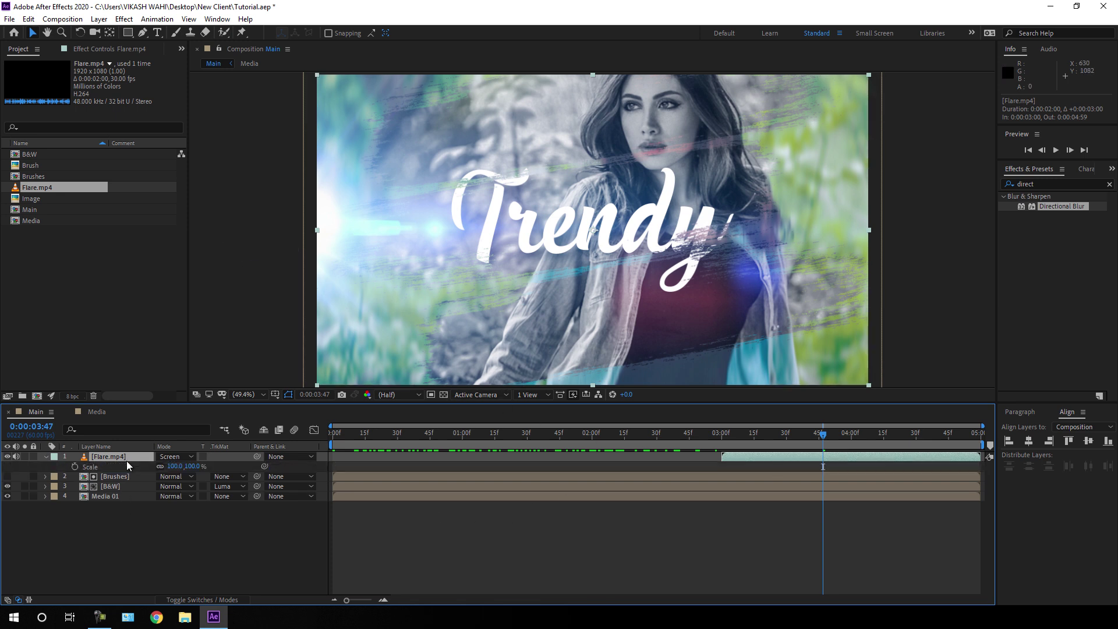
left_click_drag(195, 466, 213, 466)
left_click(196, 466)
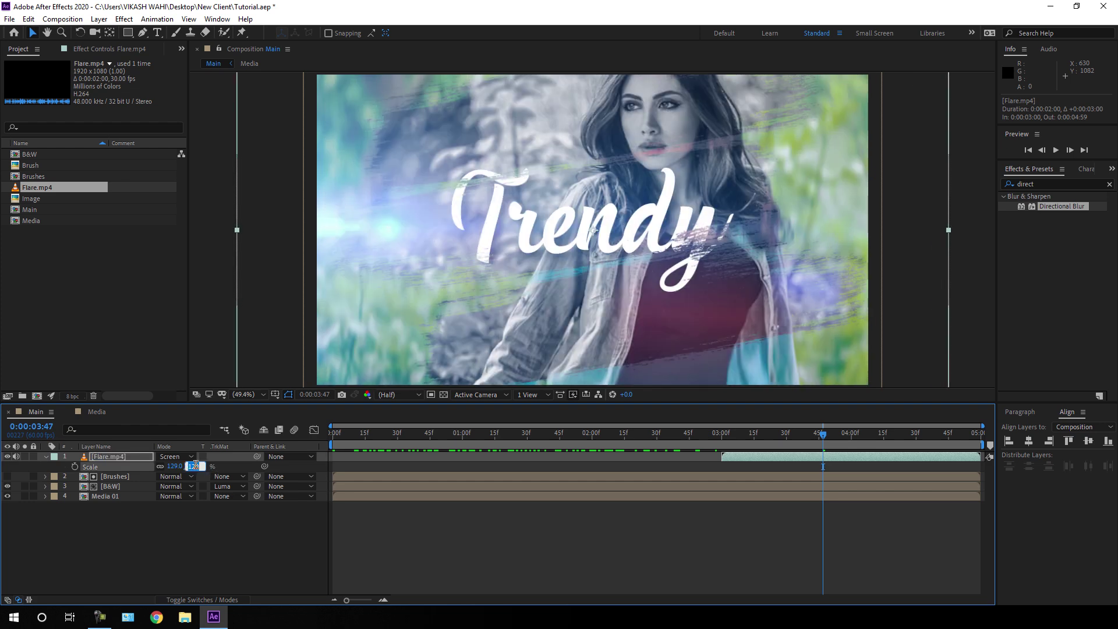
type("200")
key("Return")
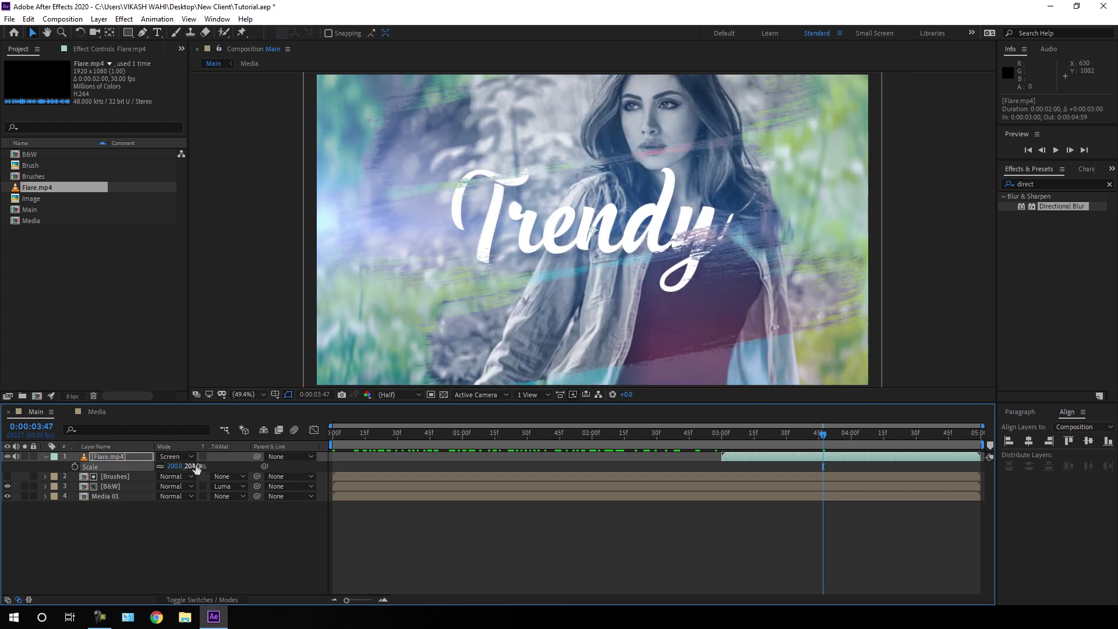
- Check the flare over the image through to 0:00:04:24 and collapse the Flare layer's properties
left_click(803, 437)
left_click_drag(783, 440, 904, 451)
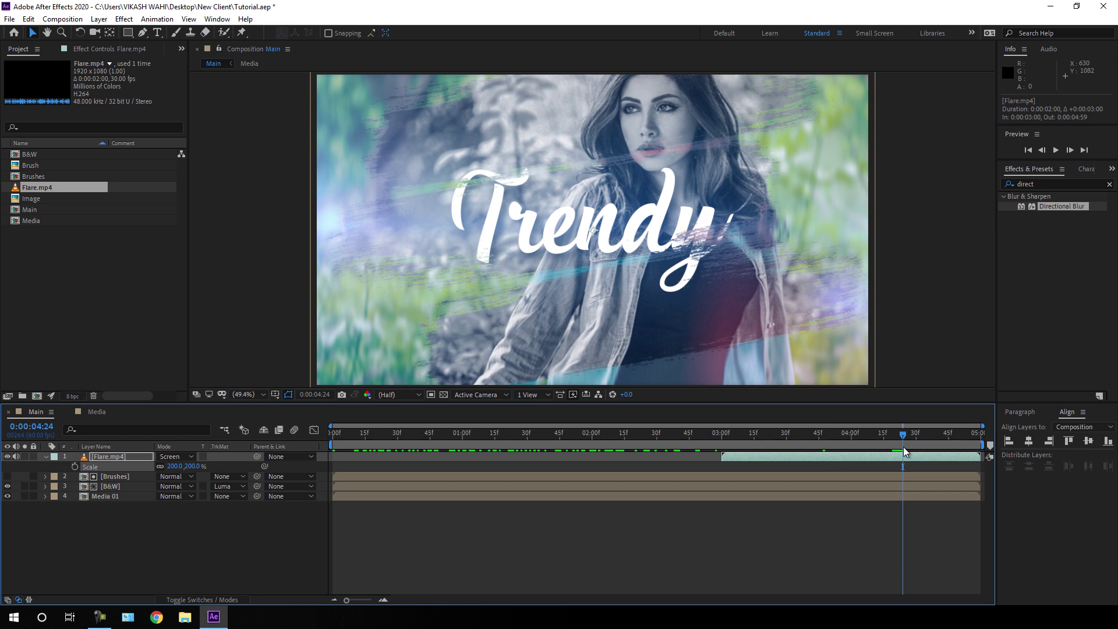
left_click(45, 457)
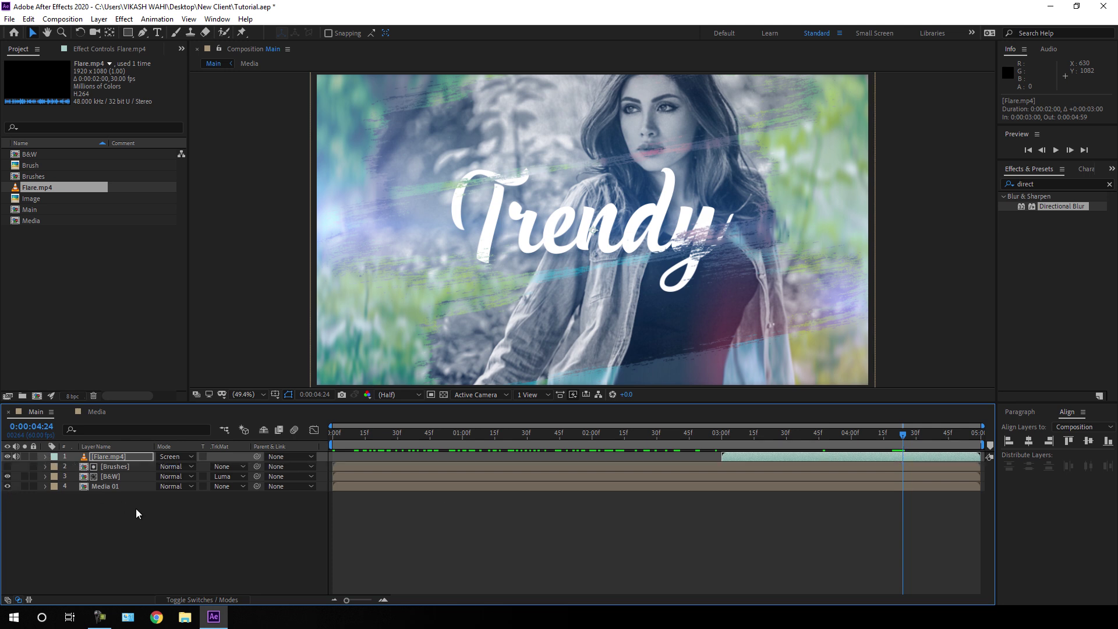
left_click(138, 514)
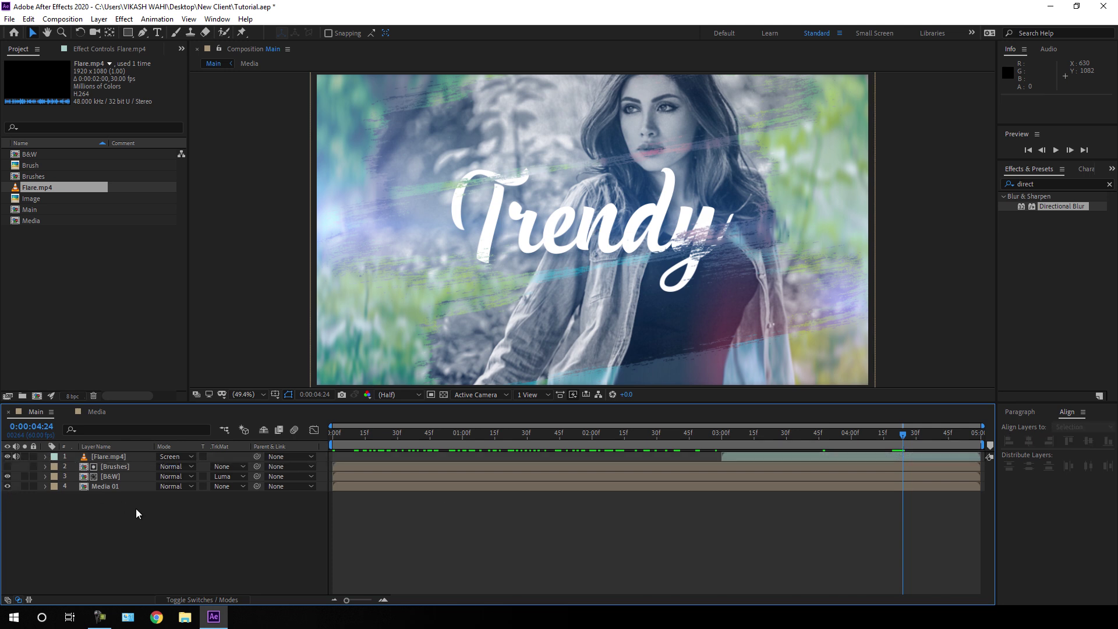
- Create a null object in the Main composition and rename it Controller
left_click(99, 19)
mouse_move(114, 36)
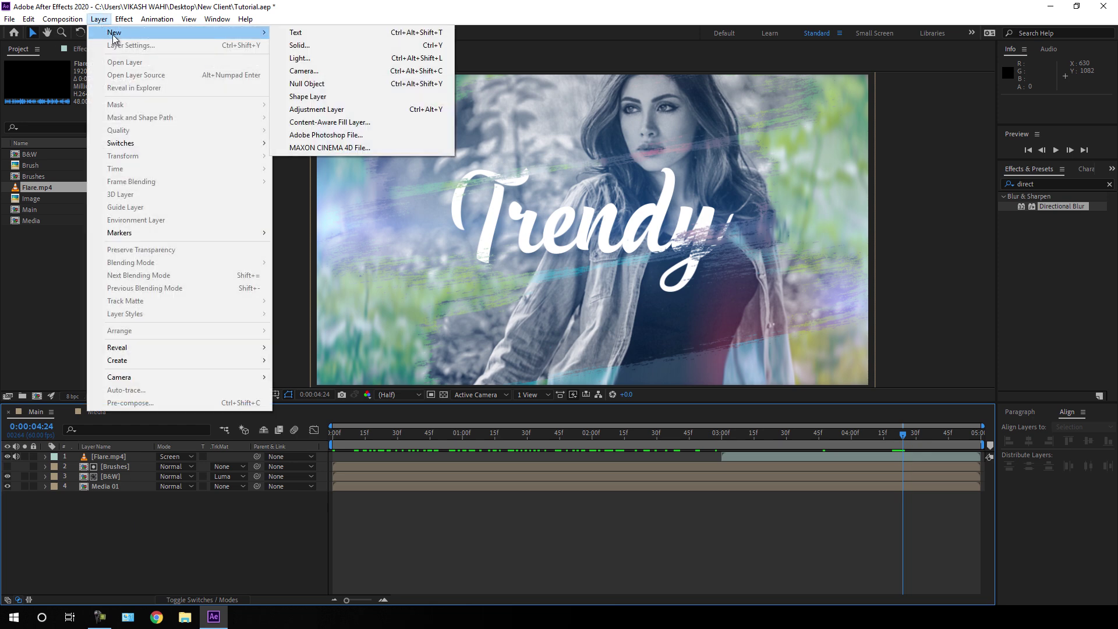
left_click(302, 85)
right_click(133, 458)
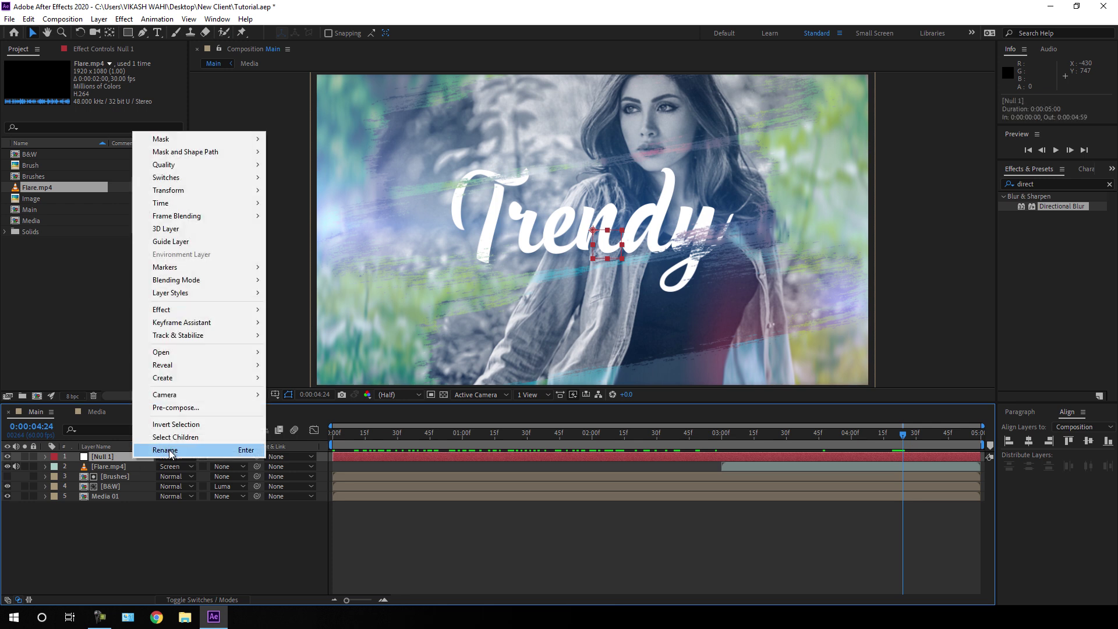
left_click(166, 450)
type("Controller")
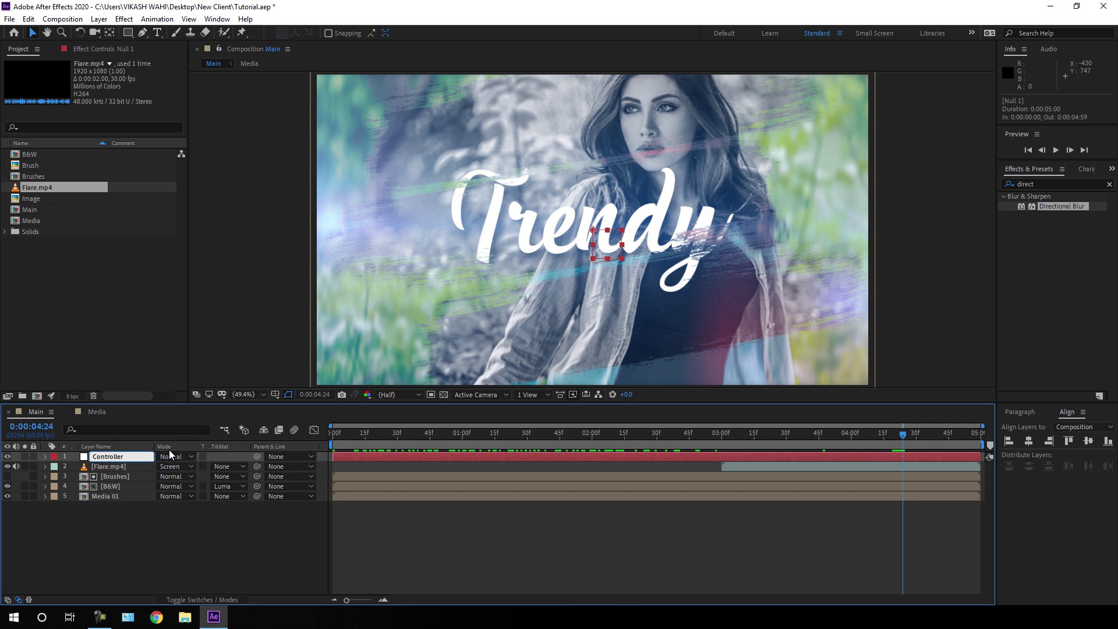
key("Return")
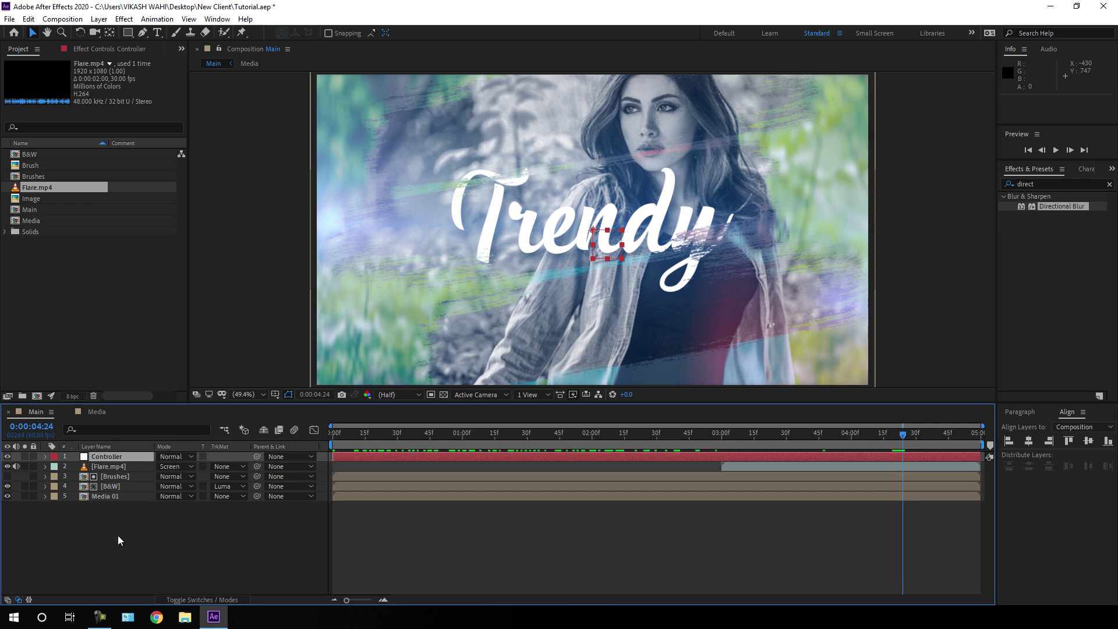
- Parent the Flare.mp4, Brushes, B&W and Media 01 layers to the Controller null
left_click_drag(114, 529, 124, 477)
left_click_drag(124, 471, 125, 472)
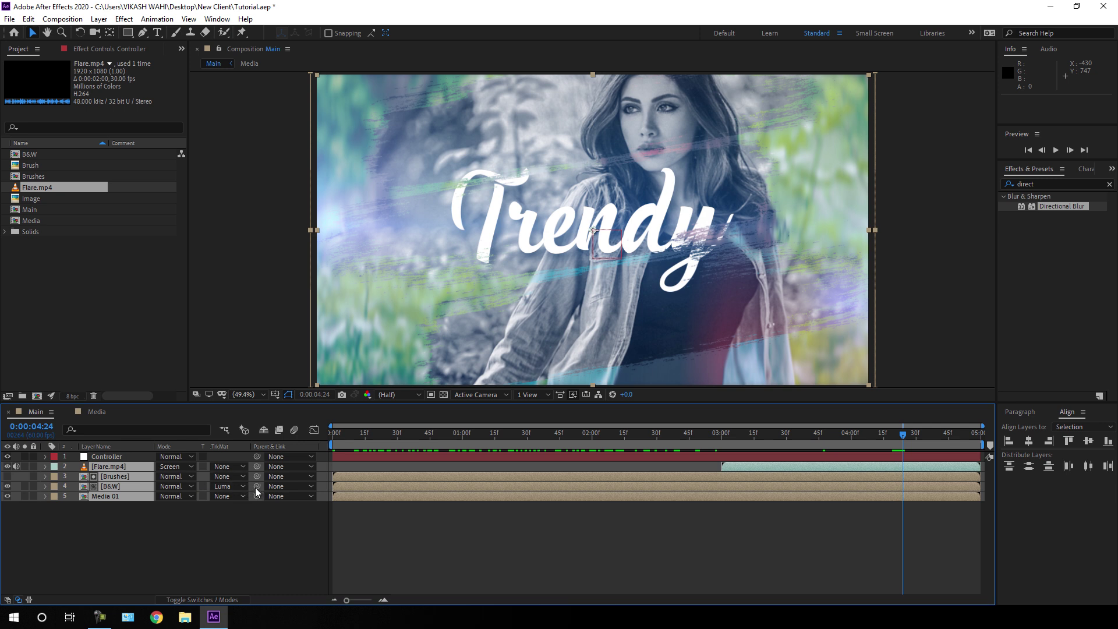
mouse_move(257, 466)
left_mouse_down()
mouse_move(122, 488)
mouse_move(122, 459)
left_mouse_up()
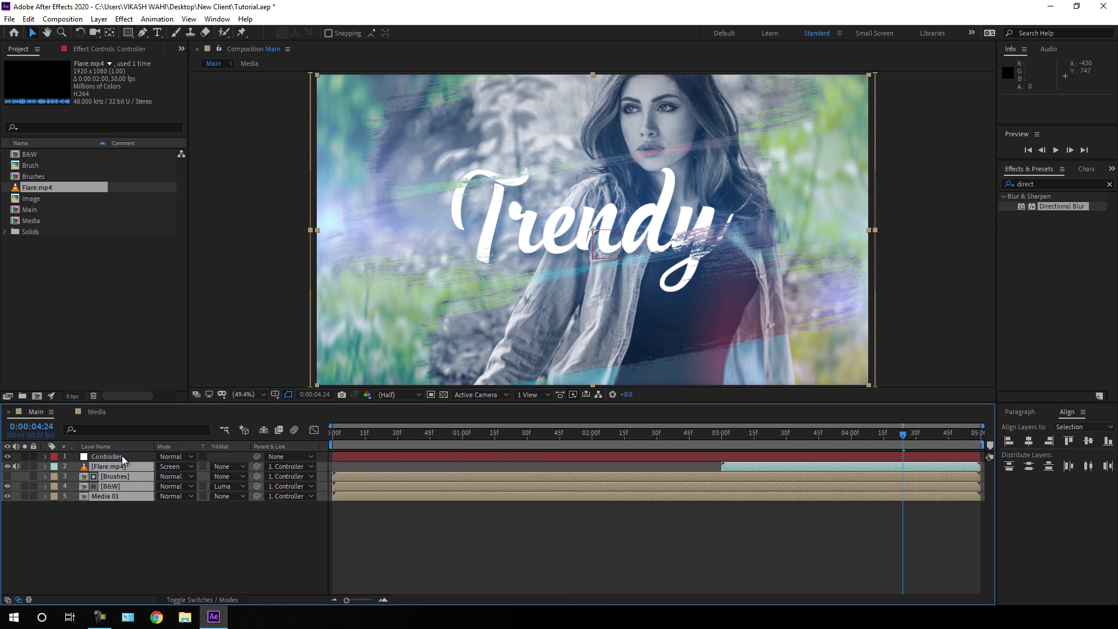
- Add a Rotation keyframe of 0° to the Controller null at 0:00:04:59
left_click(123, 459)
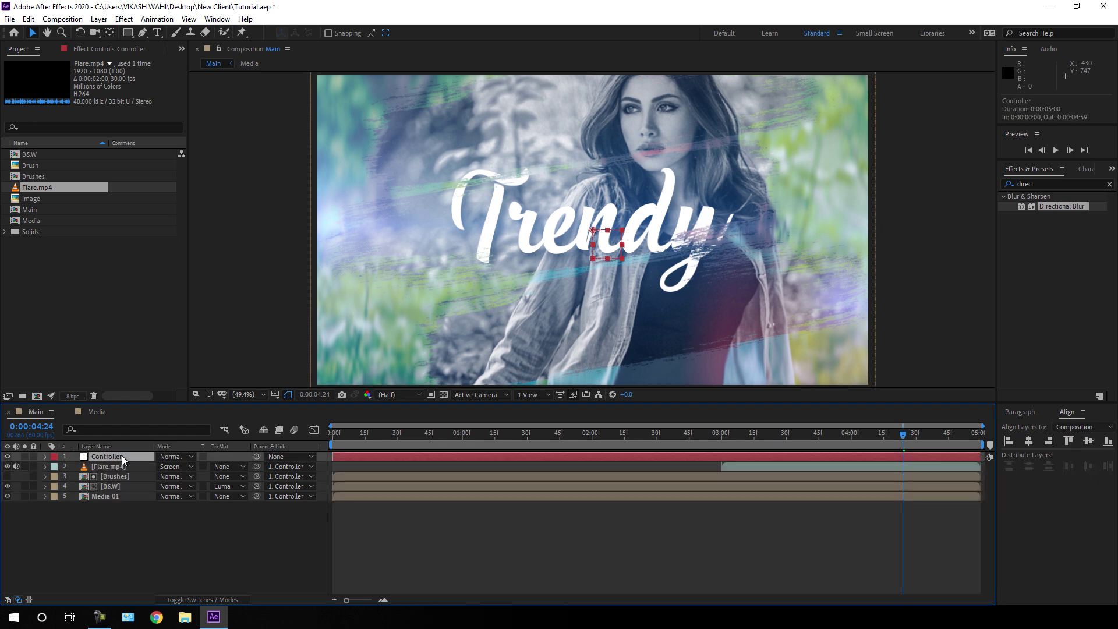
key("space")
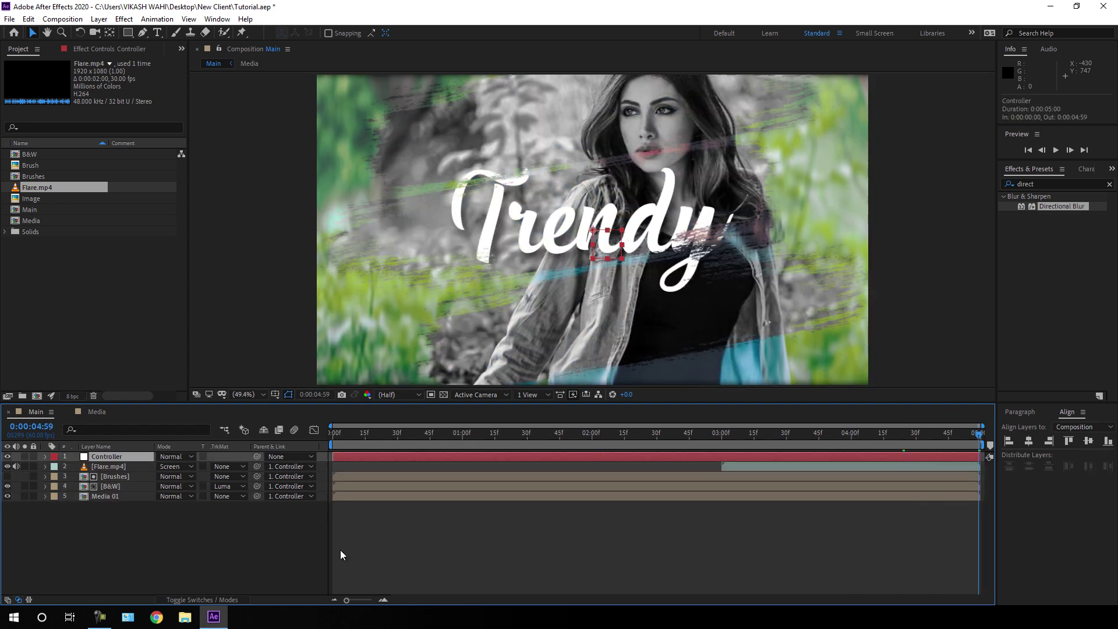
key("r")
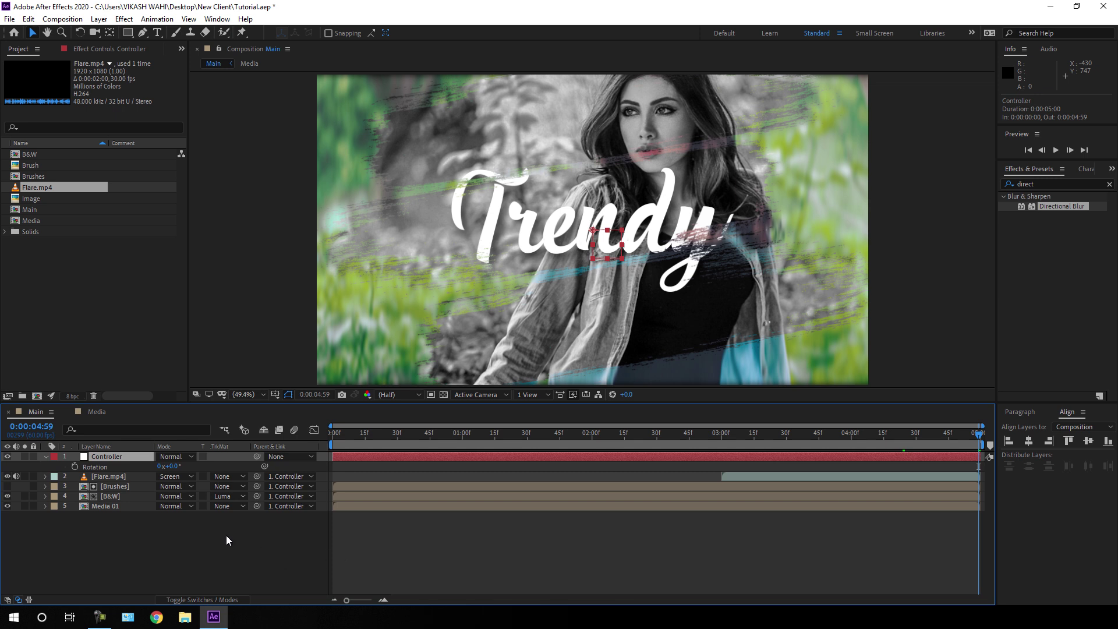
left_click(75, 467)
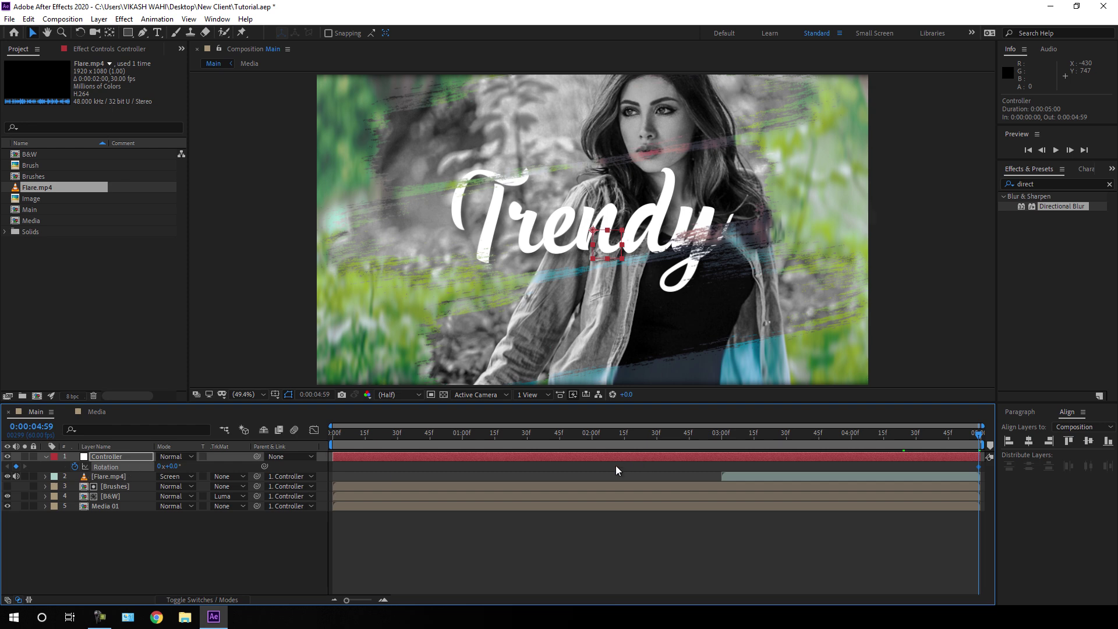
- Keyframe the Controller's Rotation at -6° at 0:00:00:00 and collapse its properties
left_click_drag(787, 433, 302, 458)
left_click_drag(176, 469, 181, 469)
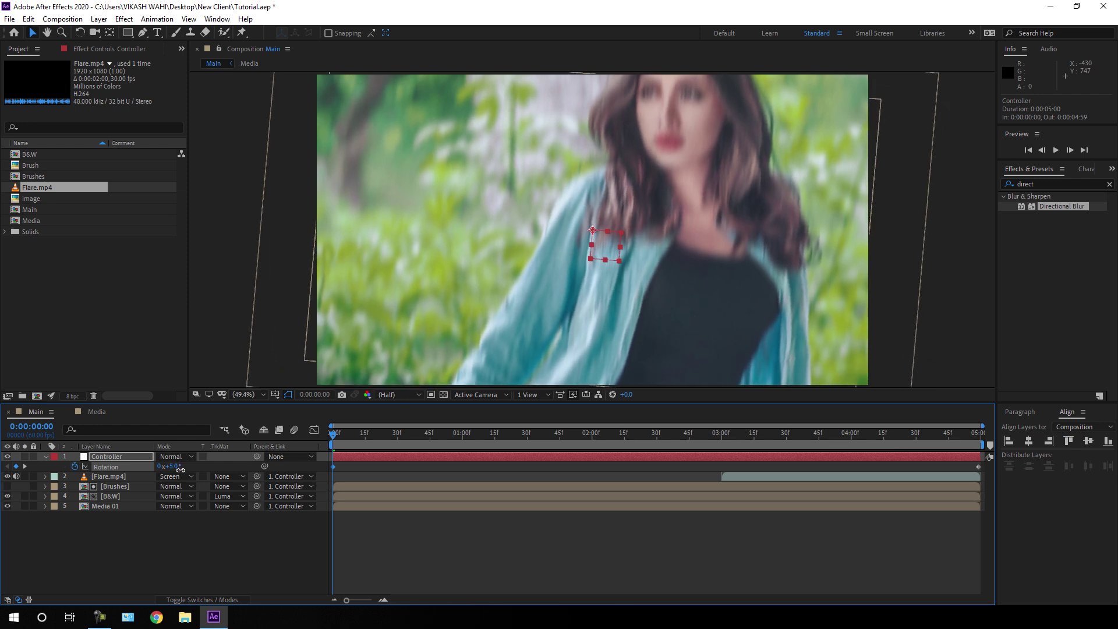
left_click(177, 467)
type("-6")
key("Return")
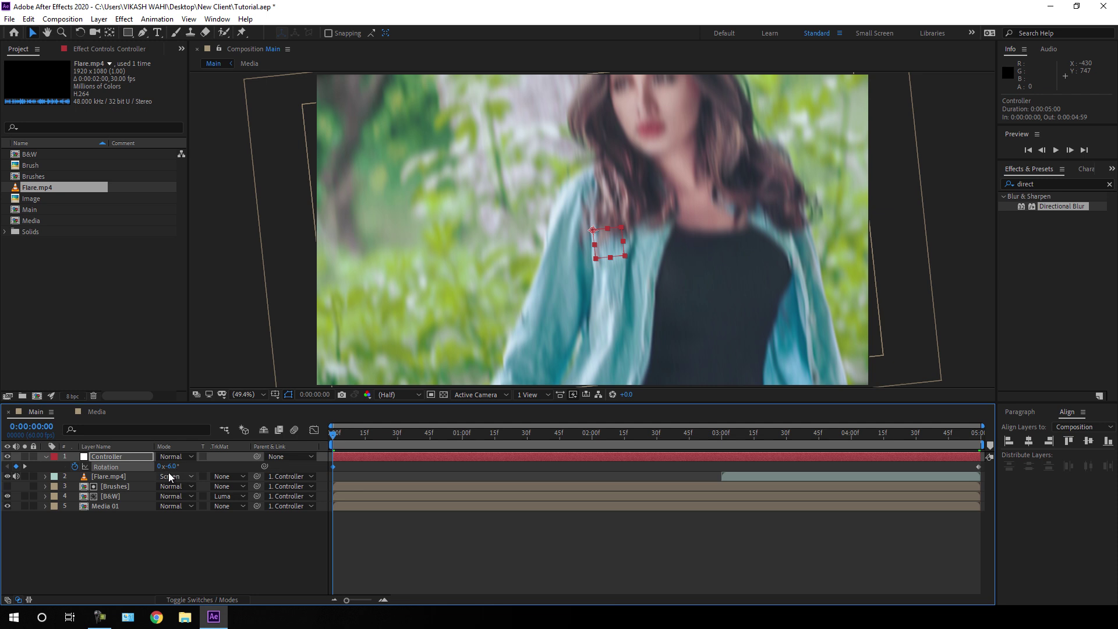
left_click(46, 457)
- Preview the rotating Main composition at Full resolution in a maximized viewer
left_click_drag(349, 434, 1018, 429)
left_click(309, 349)
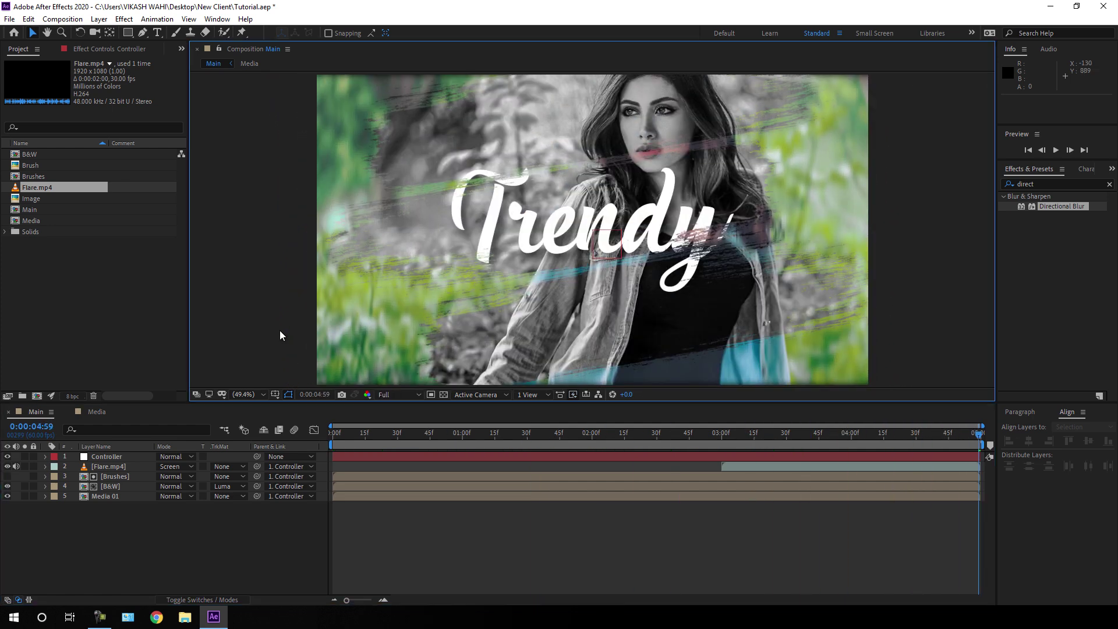
key("grave")
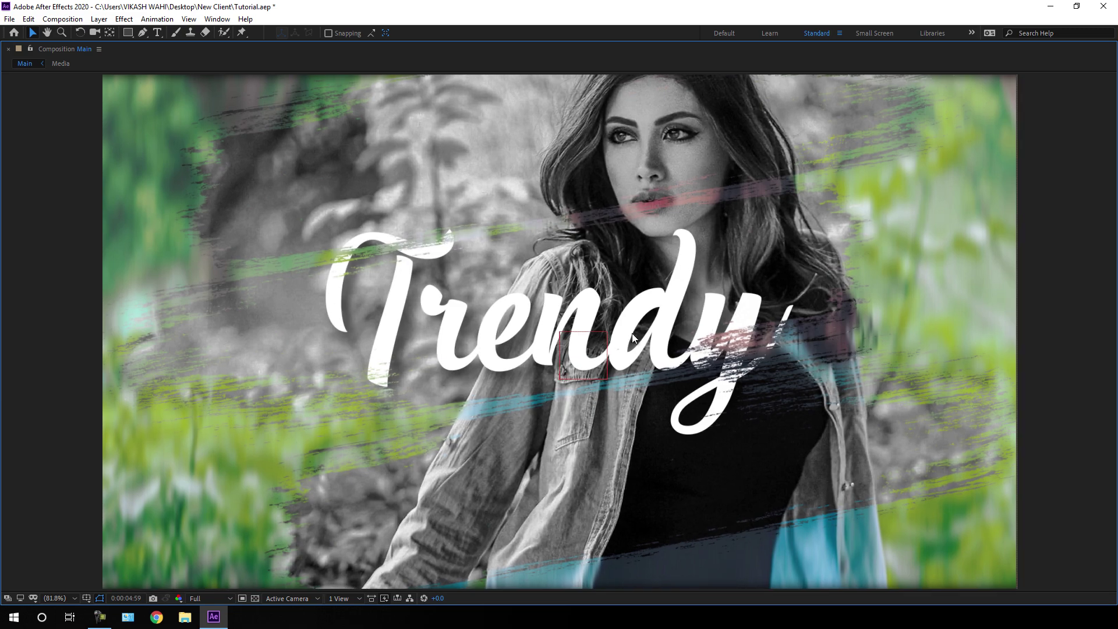
key("space")
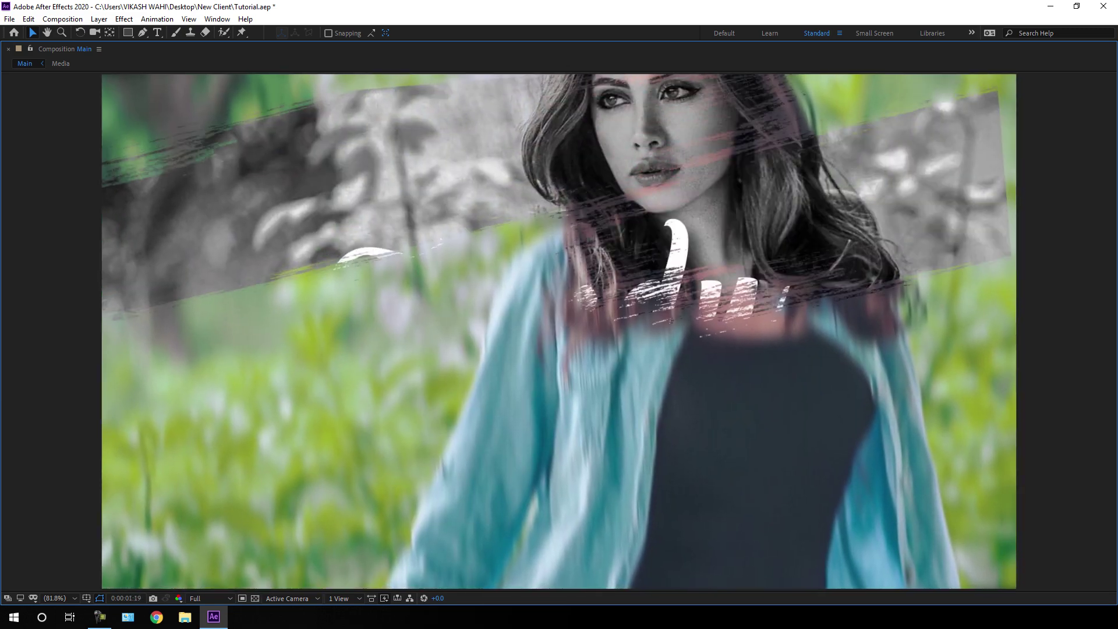